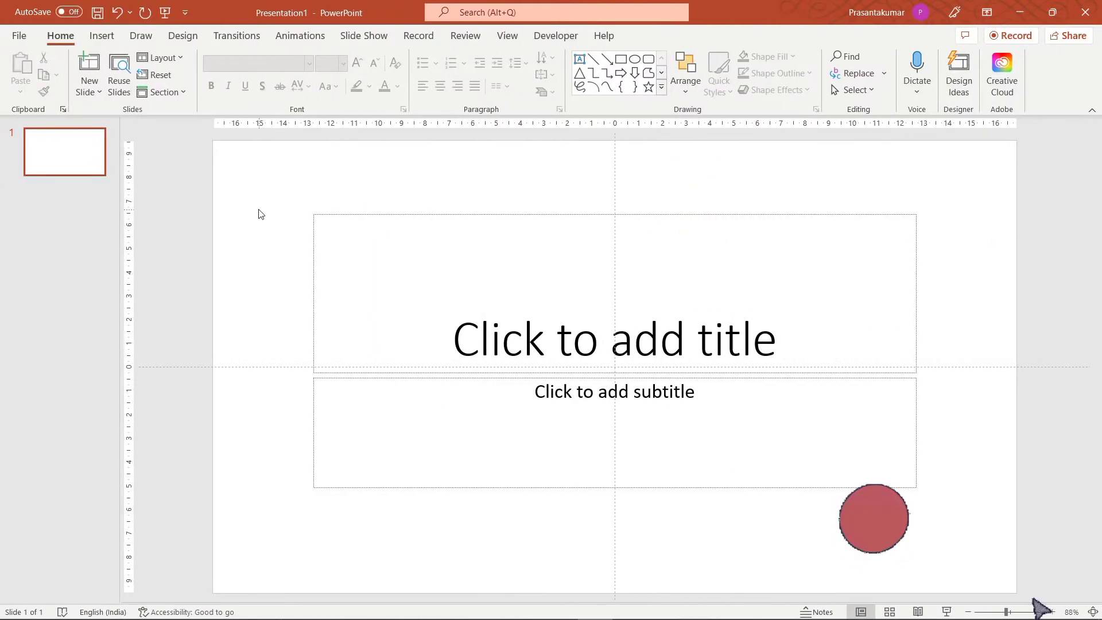
# - Make the slide blank and give its background a linear left-to-right gradient fill
pyautogui.rightClick(258, 214)
pyautogui.moveTo(299, 294)
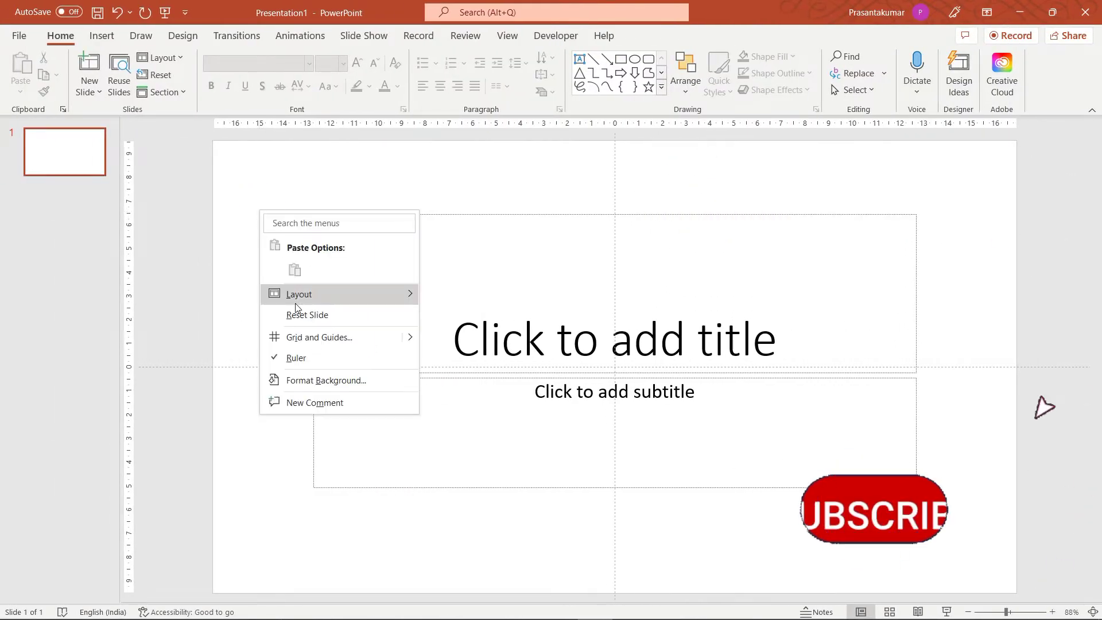
pyautogui.click(464, 476)
pyautogui.rightClick(487, 281)
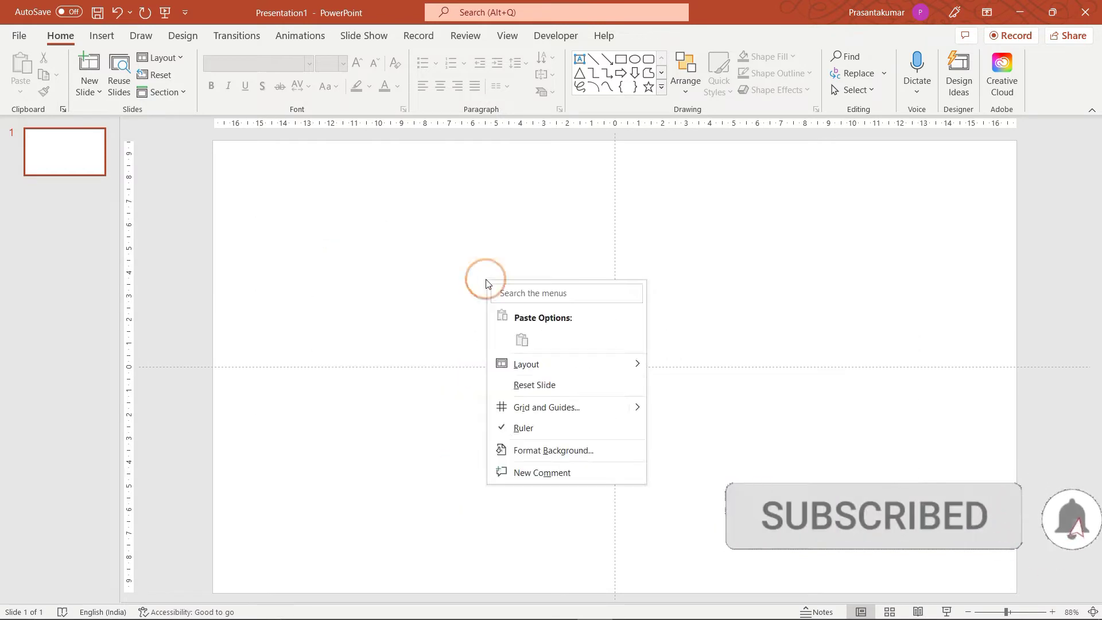
pyautogui.click(539, 449)
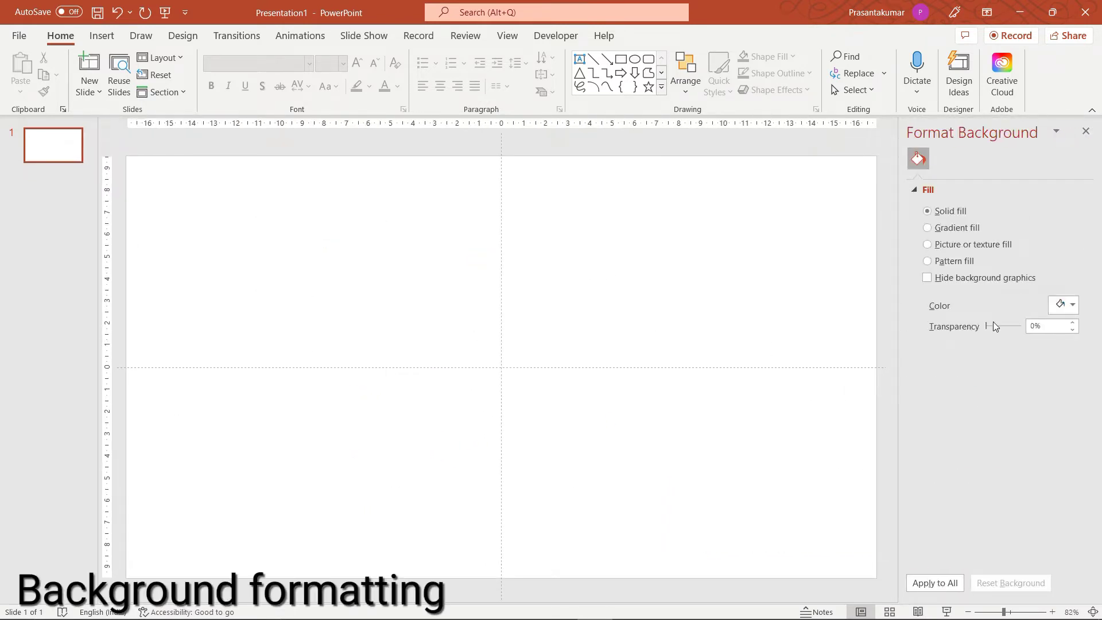
pyautogui.click(928, 228)
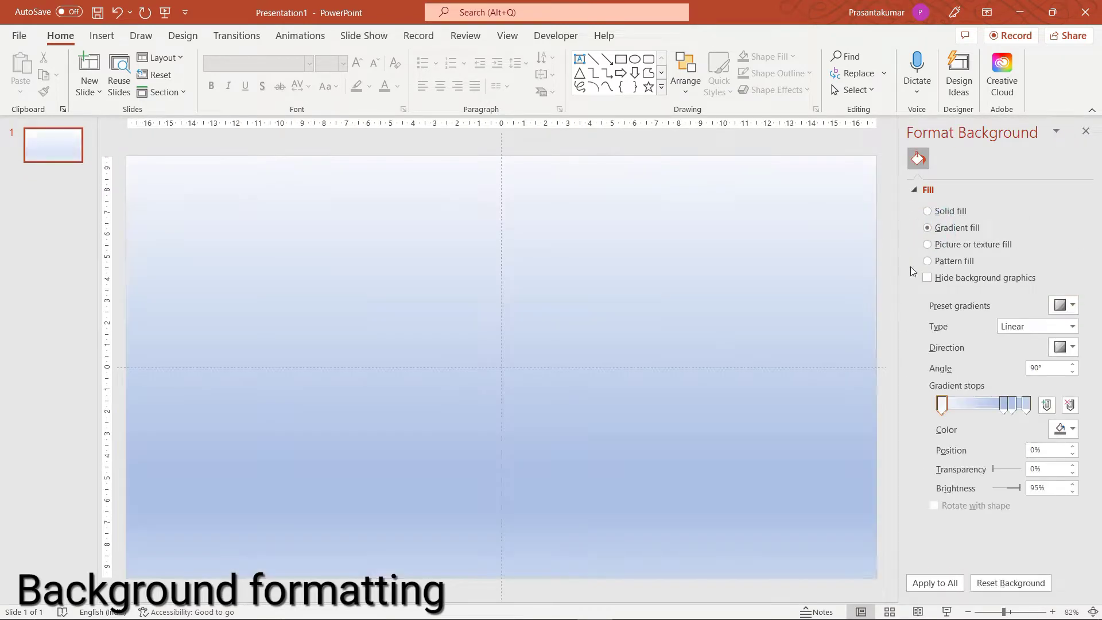
pyautogui.click(1066, 348)
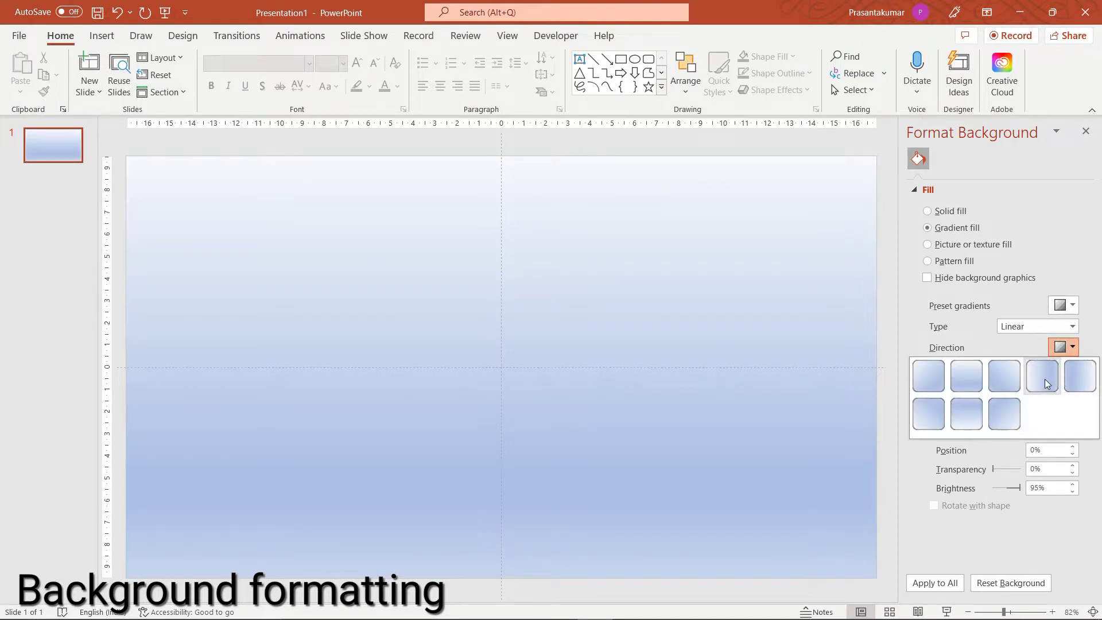
pyautogui.click(1045, 384)
# - Remove the middle gradient stop, then color the right stop blue and the left stop magenta (F622DD)
pyautogui.click(1005, 405)
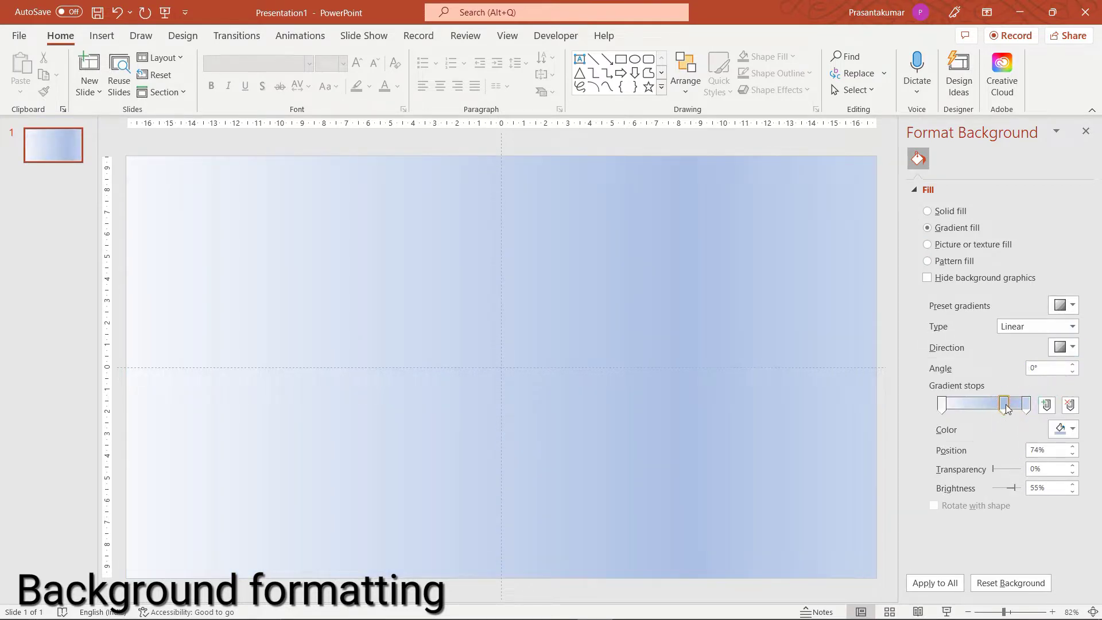
pyautogui.moveTo(1005, 409); pyautogui.dragTo(1021, 421)
pyautogui.click(1026, 405)
pyautogui.click(1073, 431)
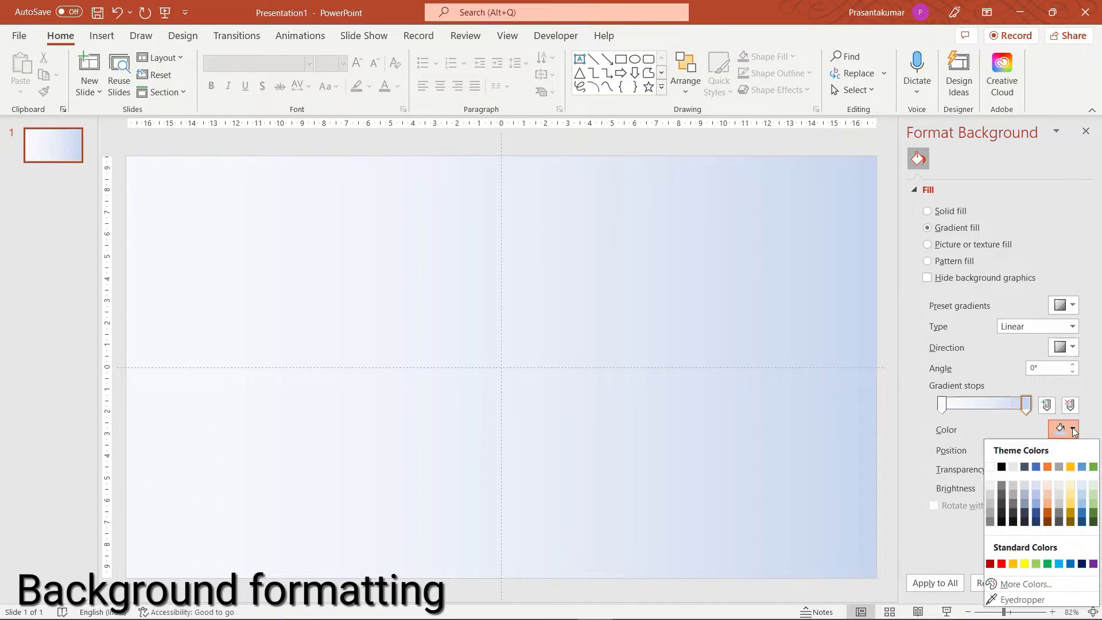
pyautogui.click(1059, 564)
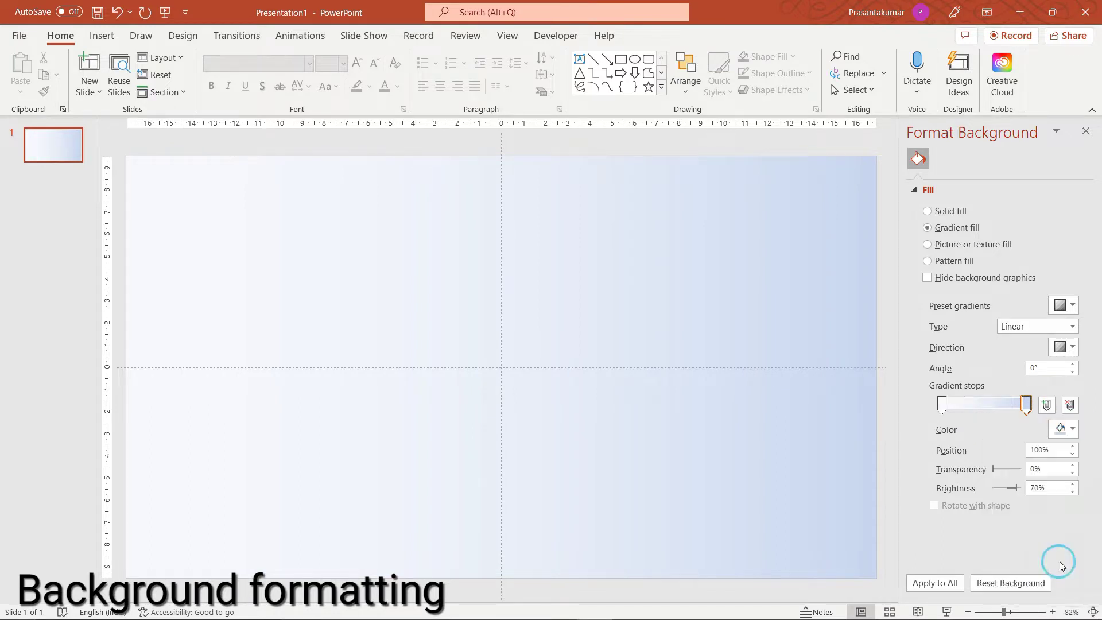
pyautogui.click(943, 405)
pyautogui.click(1067, 430)
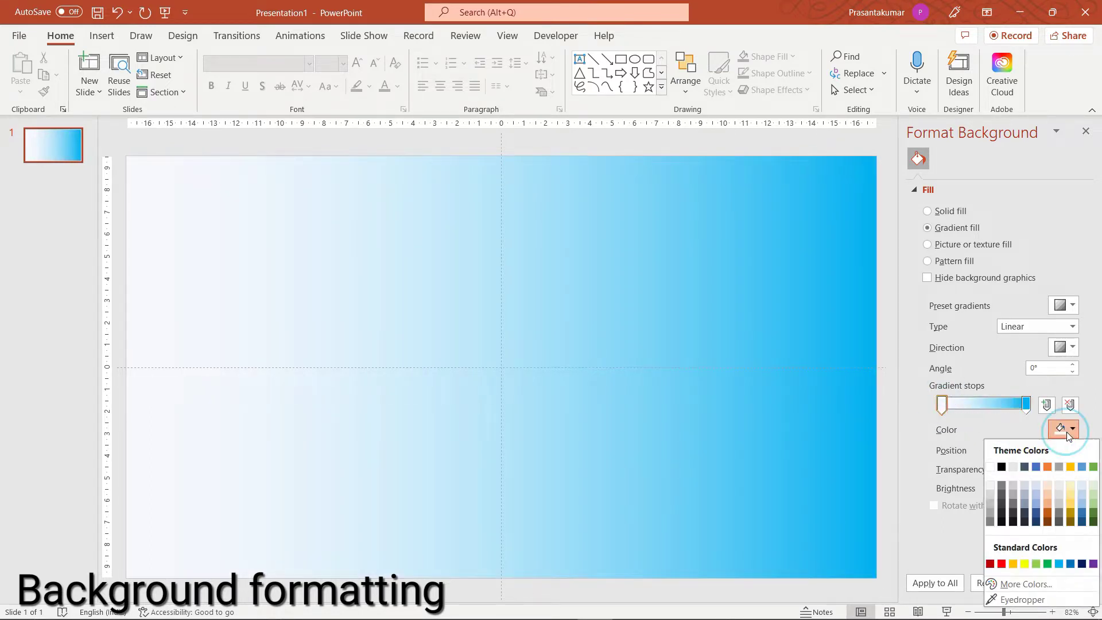
pyautogui.click(1026, 583)
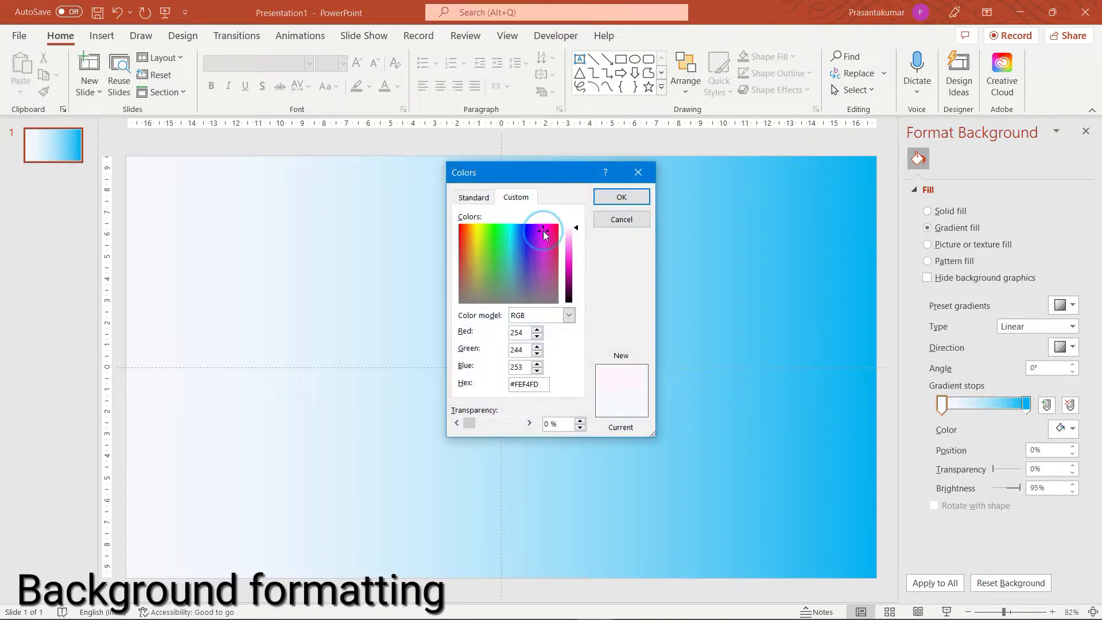
pyautogui.moveTo(577, 228); pyautogui.dragTo(576, 262)
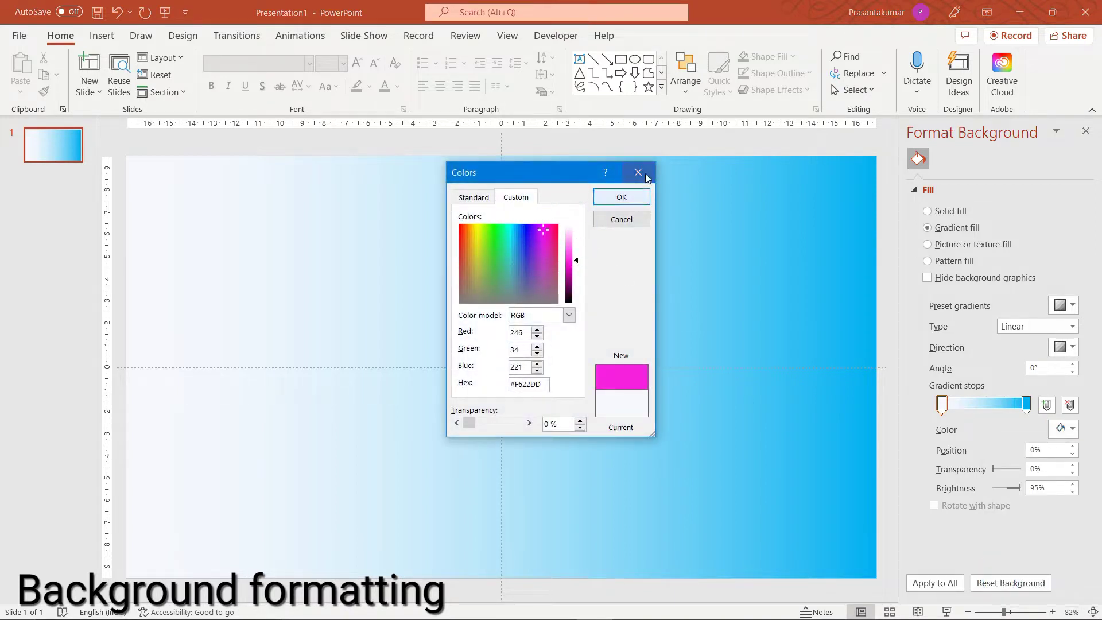
pyautogui.click(625, 198)
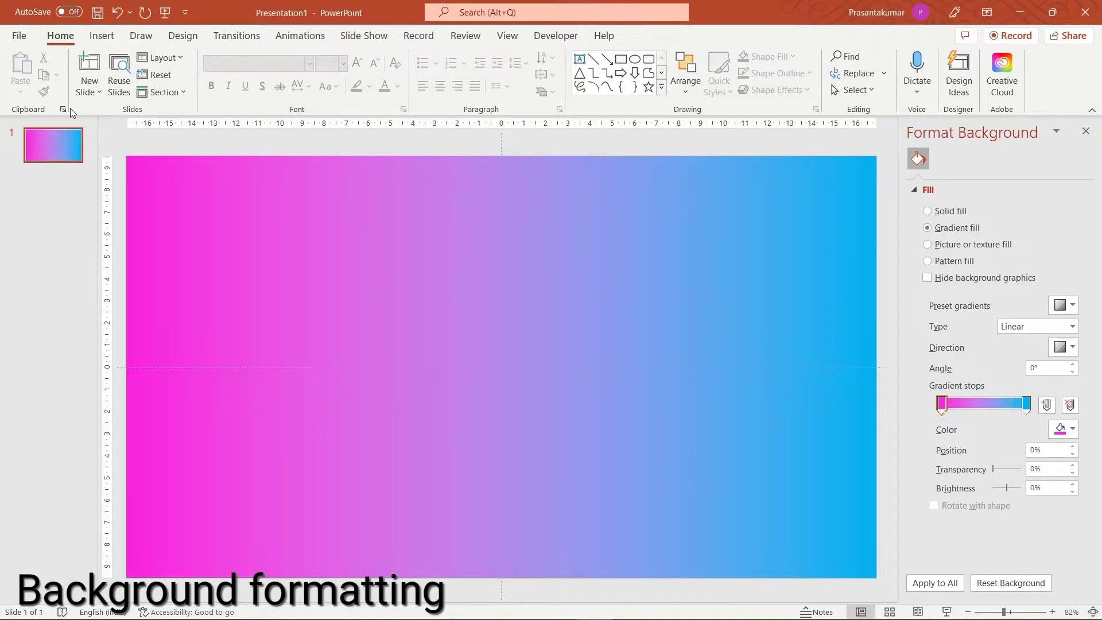
# - Draw a rounded rectangle, size it 10 cm tall by 15 cm wide, and square its corners
pyautogui.click(99, 36)
pyautogui.click(256, 72)
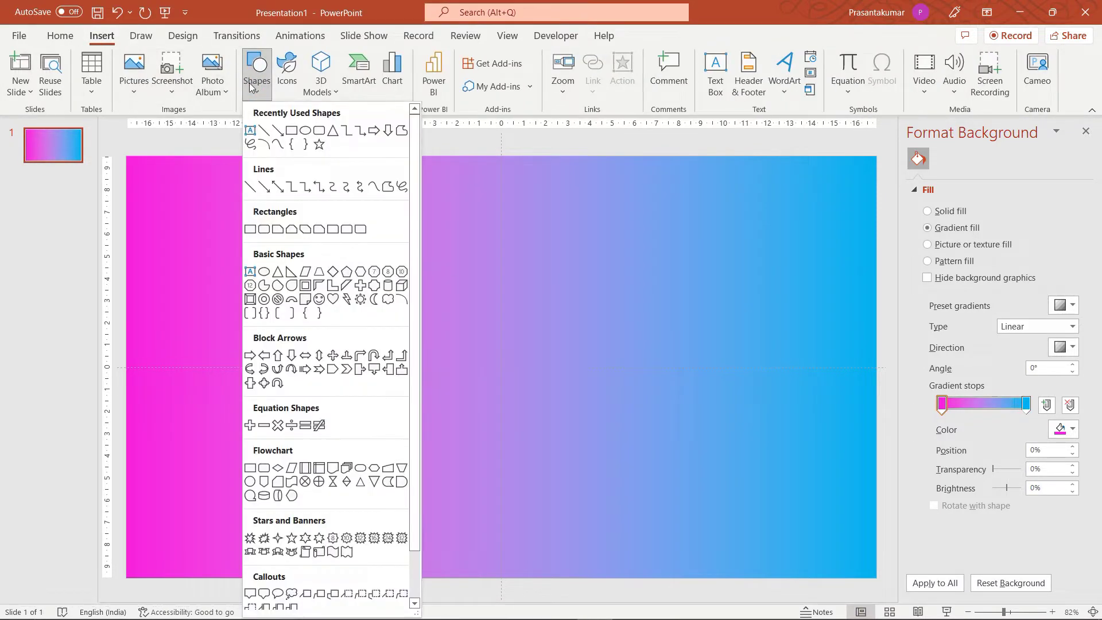
pyautogui.click(305, 130)
pyautogui.moveTo(269, 277); pyautogui.dragTo(561, 415)
pyautogui.write('10')
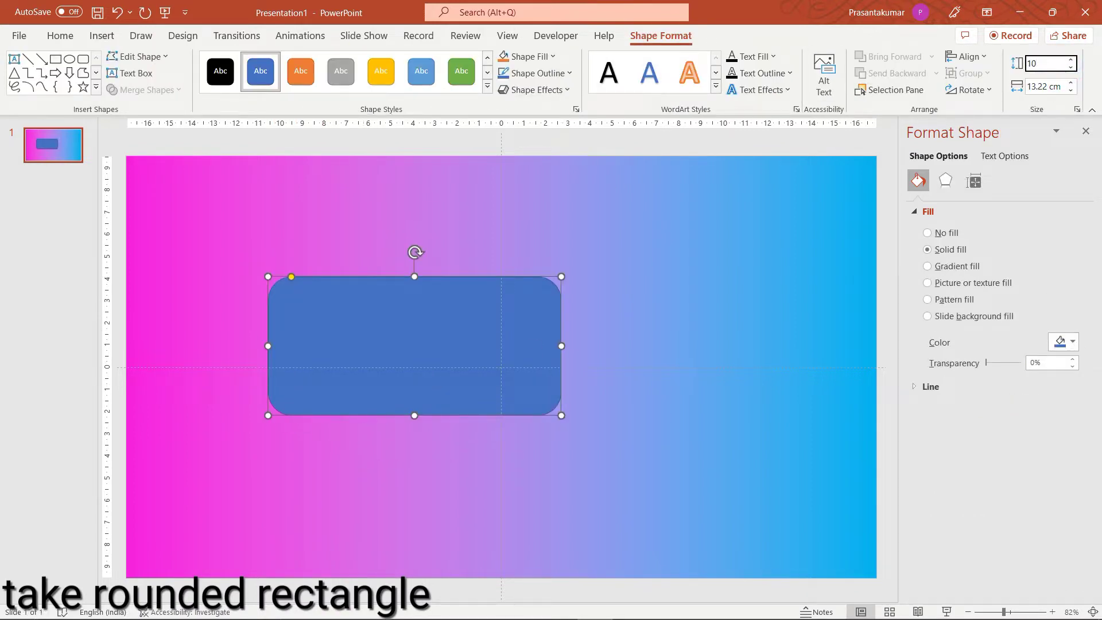
pyautogui.press('Tab')
pyautogui.write('15')
pyautogui.press('Return')
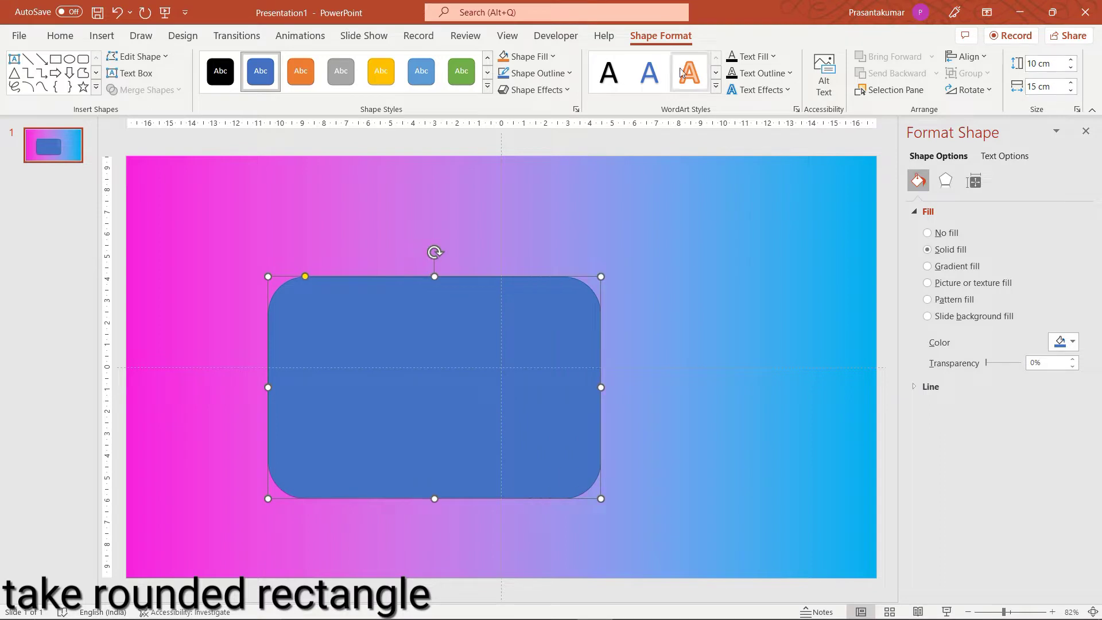
pyautogui.moveTo(306, 278); pyautogui.dragTo(276, 295)
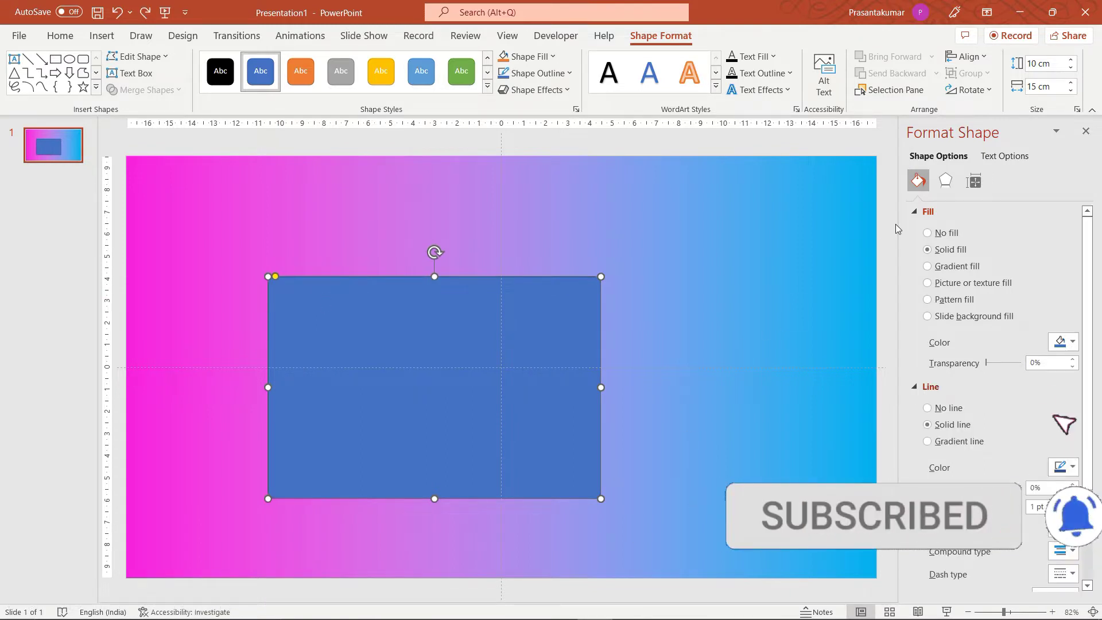
# - Give the rectangle a perspective 3-D rotation, a 5.5 pt by 6 pt top bevel, and no outline
pyautogui.click(946, 181)
pyautogui.scroll(-3, 975, 305)
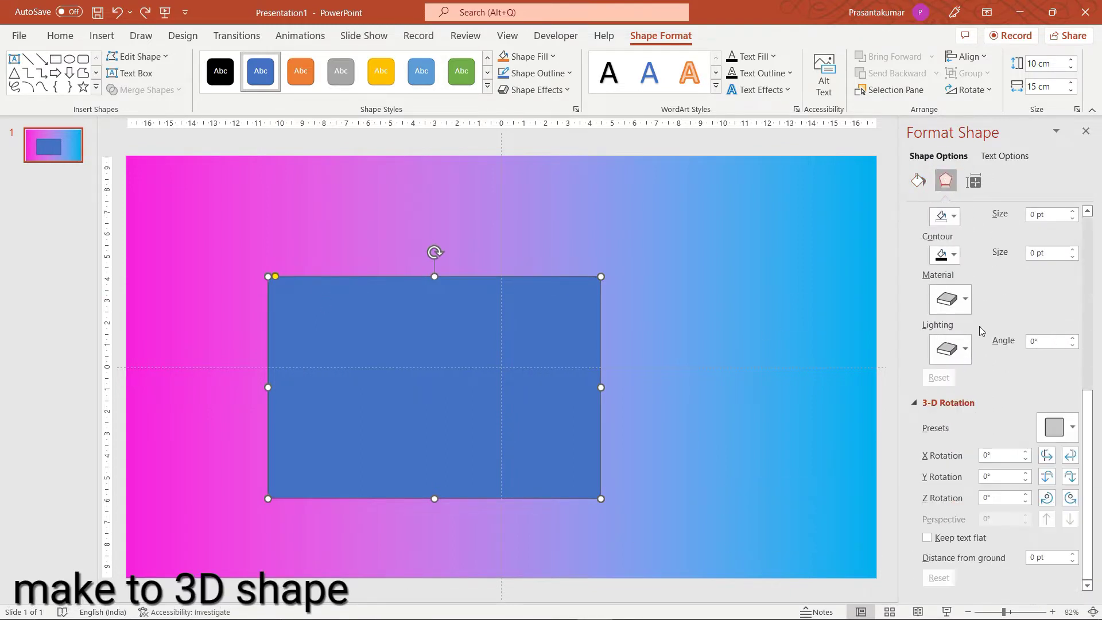
pyautogui.click(1061, 425)
pyautogui.click(1025, 339)
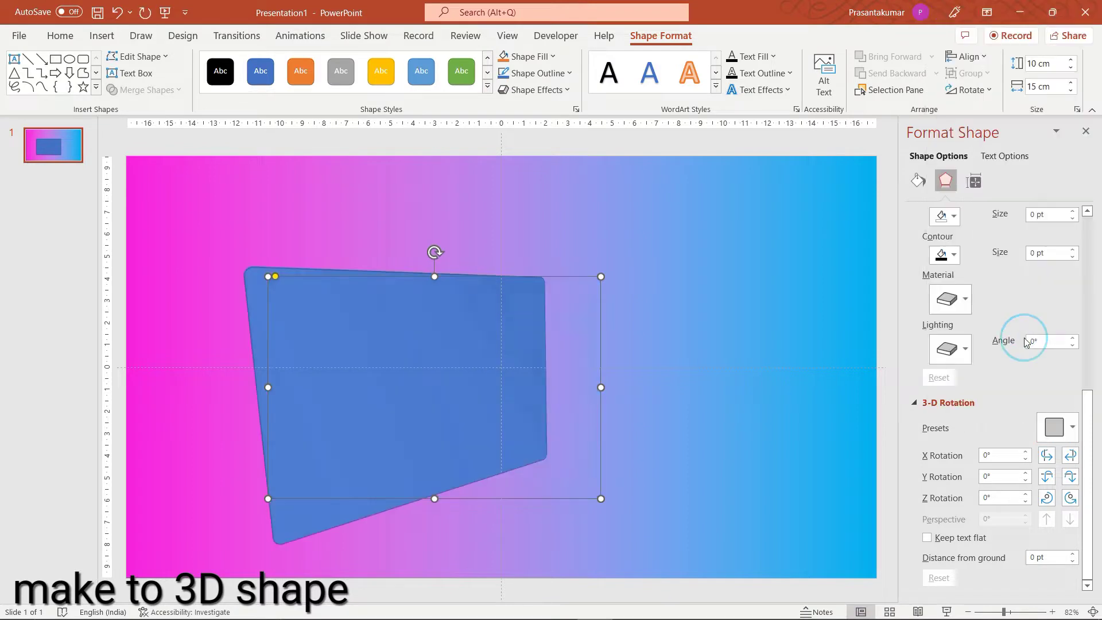
pyautogui.scroll(3, 1026, 341)
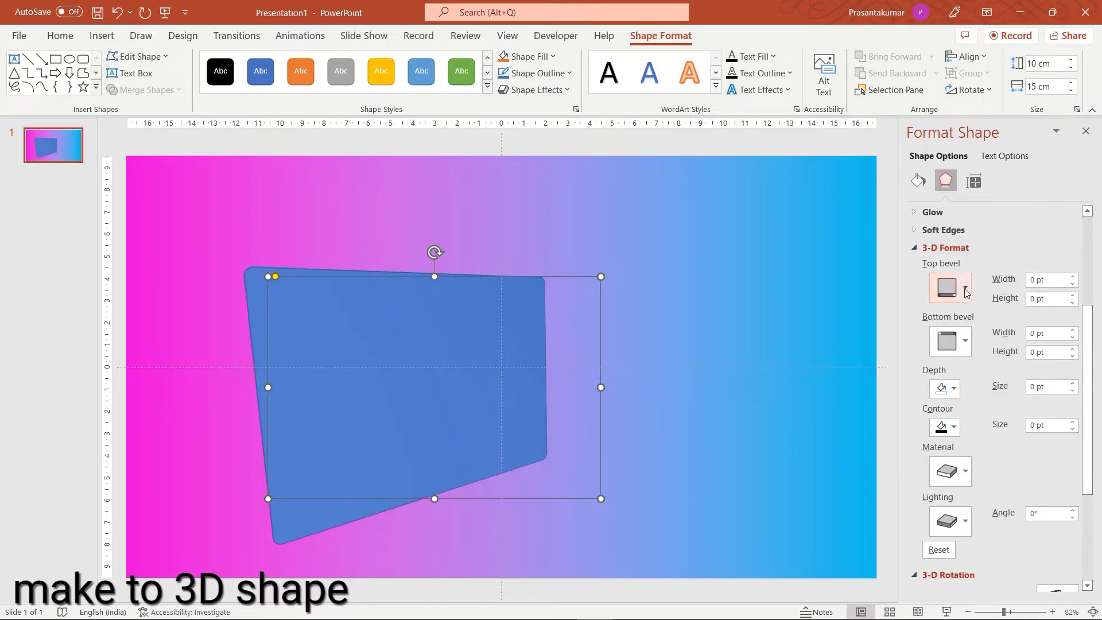
pyautogui.click(966, 293)
pyautogui.click(951, 409)
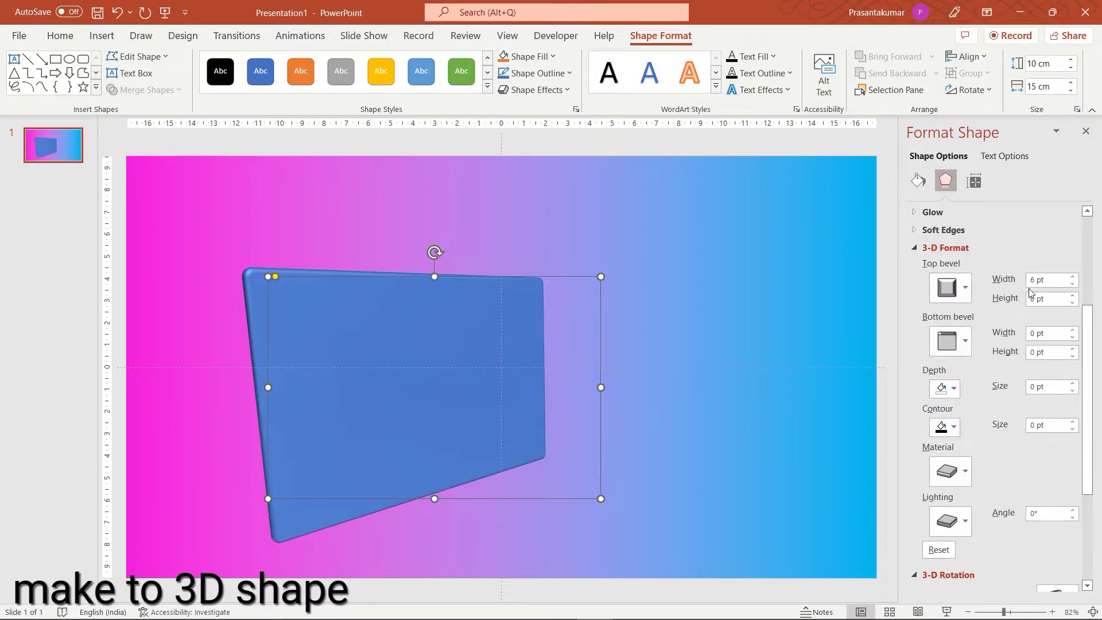
pyautogui.click(1071, 283)
pyautogui.click(916, 182)
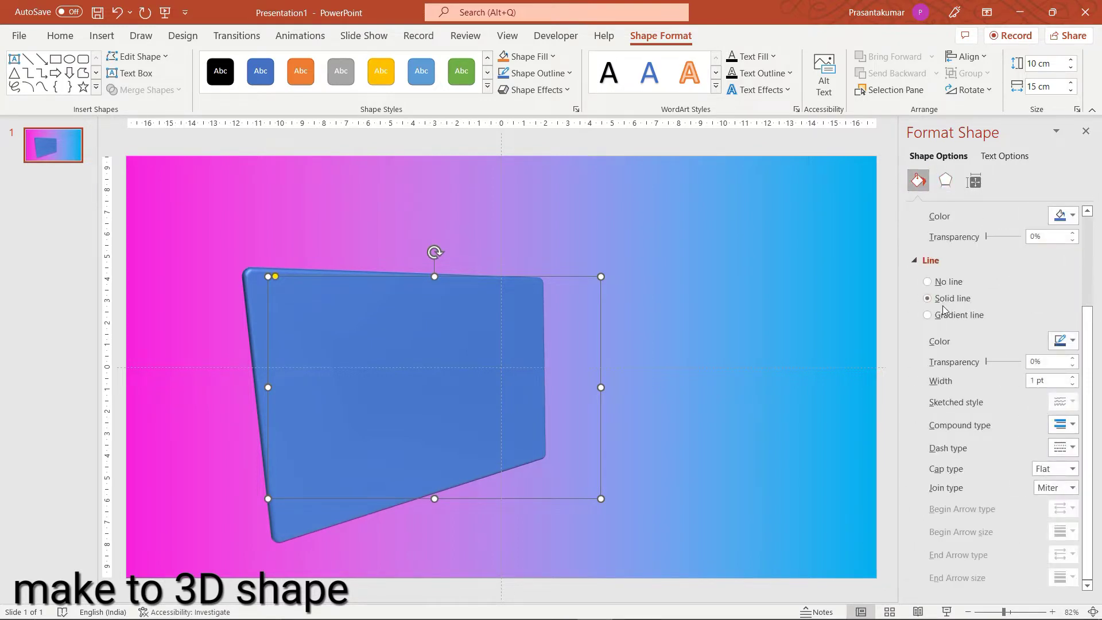
pyautogui.click(928, 282)
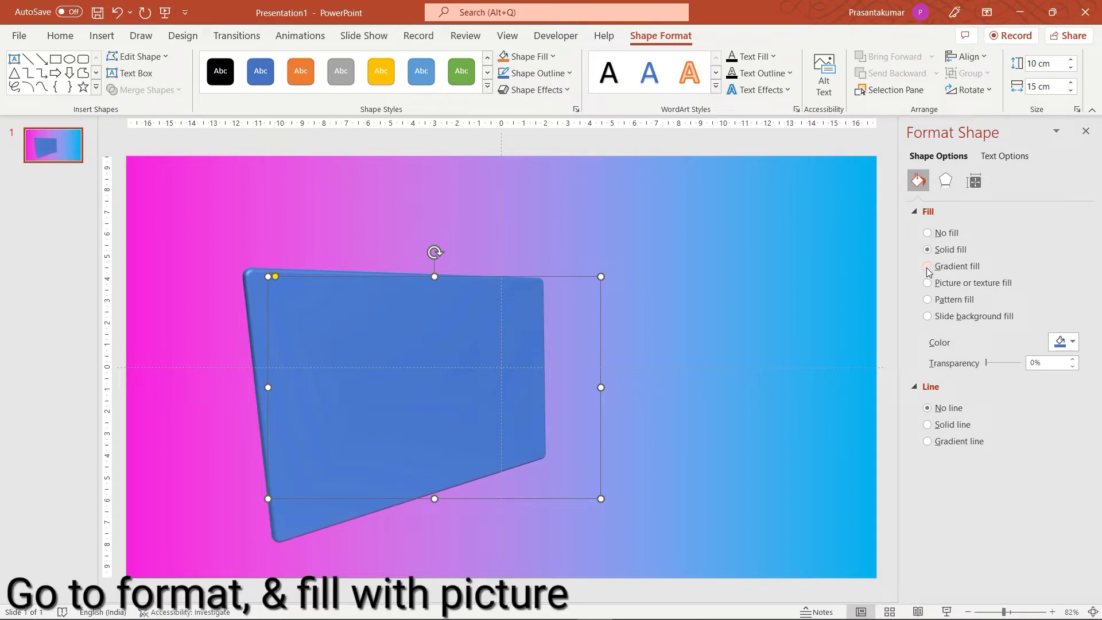
# - Fill the card with the 3D Infographics picture and add a soft shadow with 31 pt blur
pyautogui.click(927, 283)
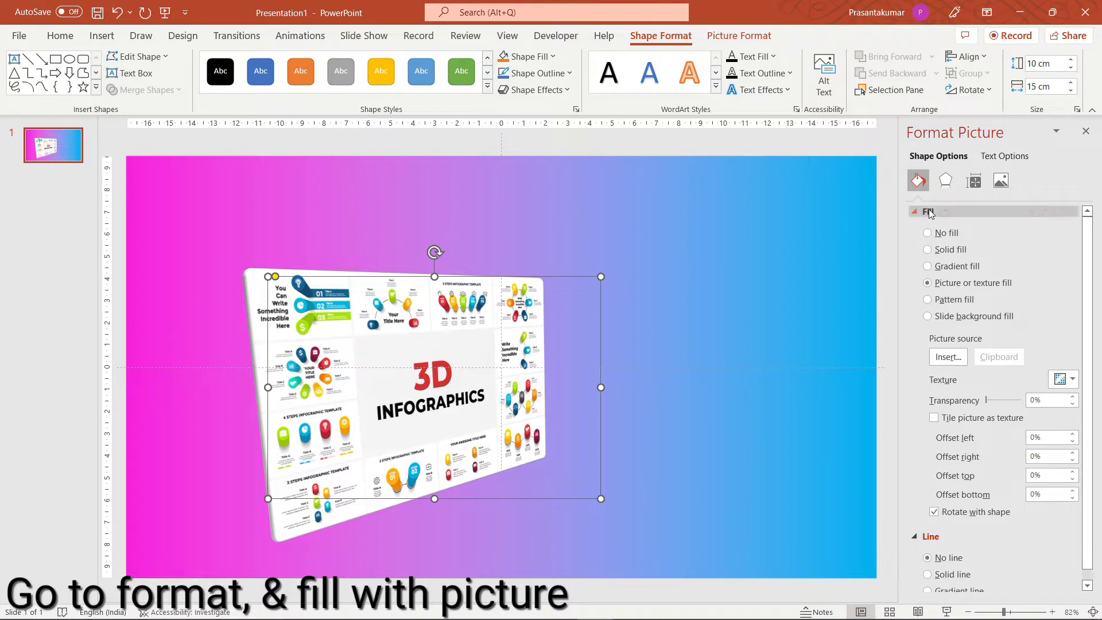
pyautogui.click(945, 181)
pyautogui.click(1063, 231)
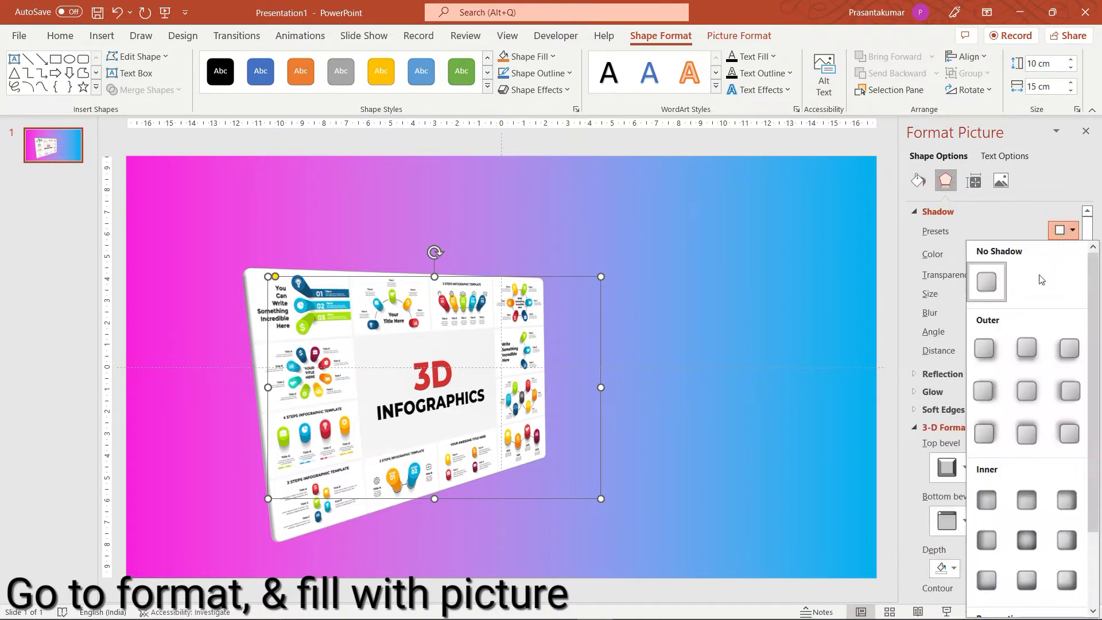
pyautogui.scroll(-3, 1059, 322)
pyautogui.click(1071, 292)
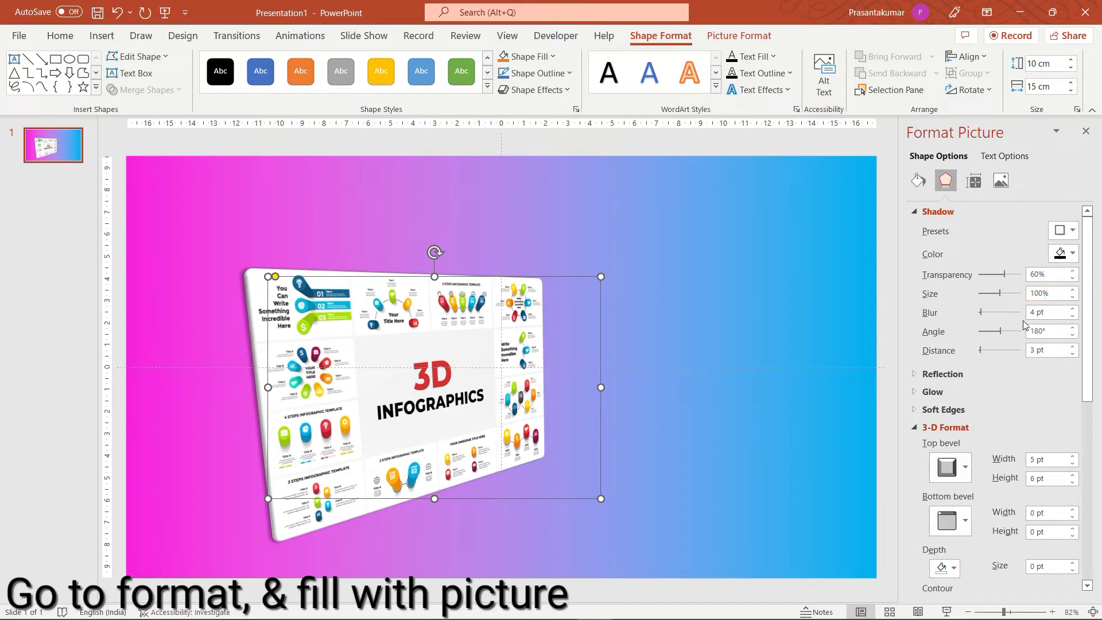
pyautogui.moveTo(982, 313); pyautogui.dragTo(992, 312)
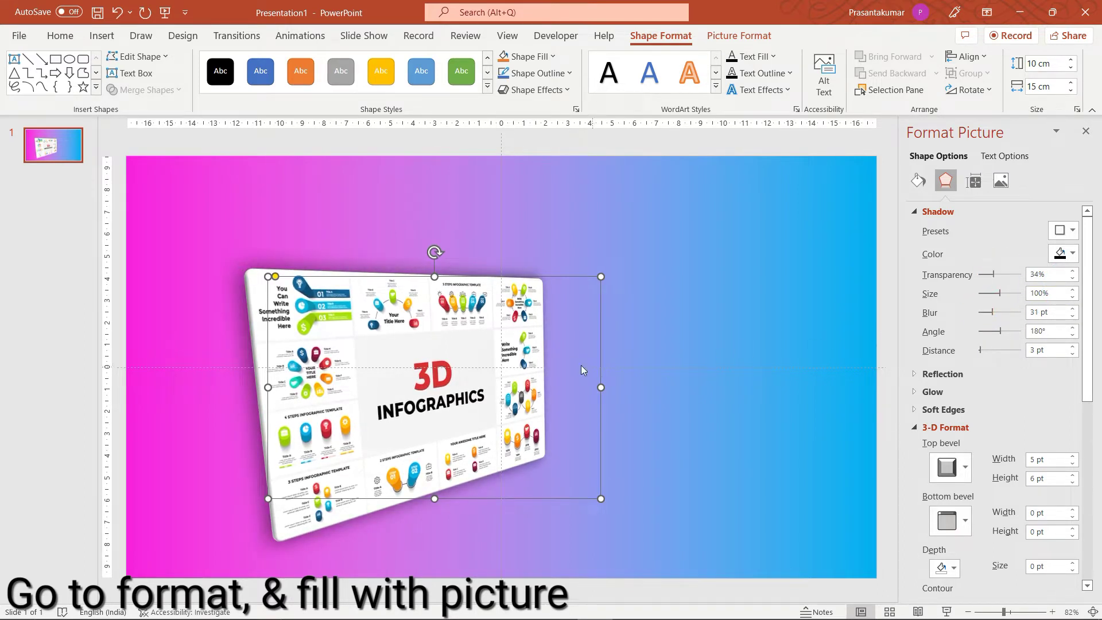
# - Narrow the top bevel to 2 pt and duplicate the card up and to the right
pyautogui.scroll(-3, 1016, 342)
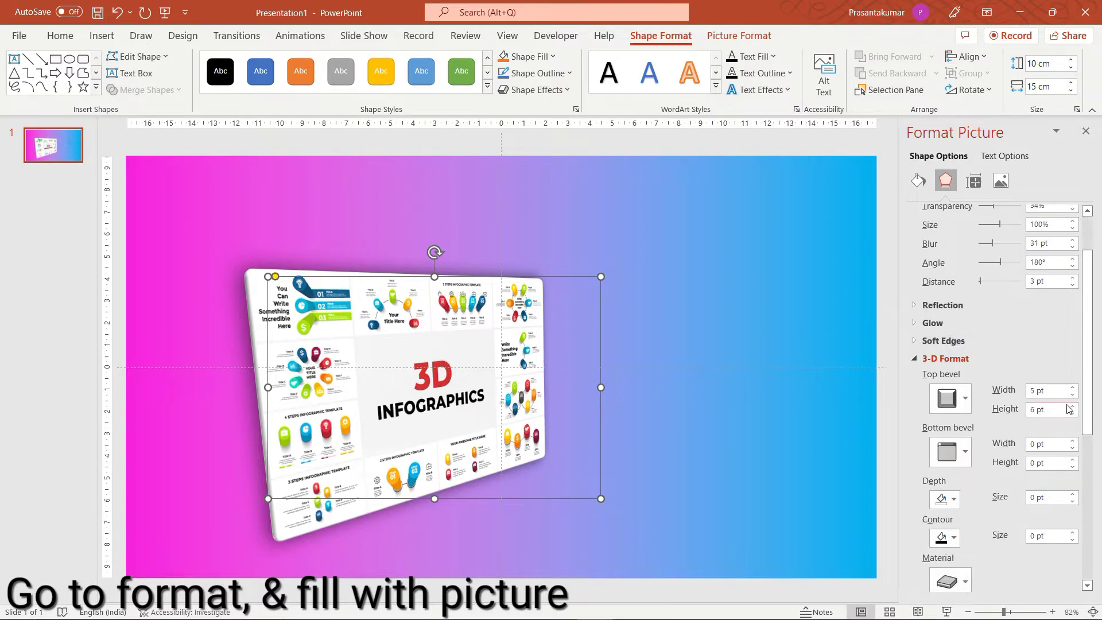
pyautogui.click(1072, 395)
pyautogui.click(1072, 395)
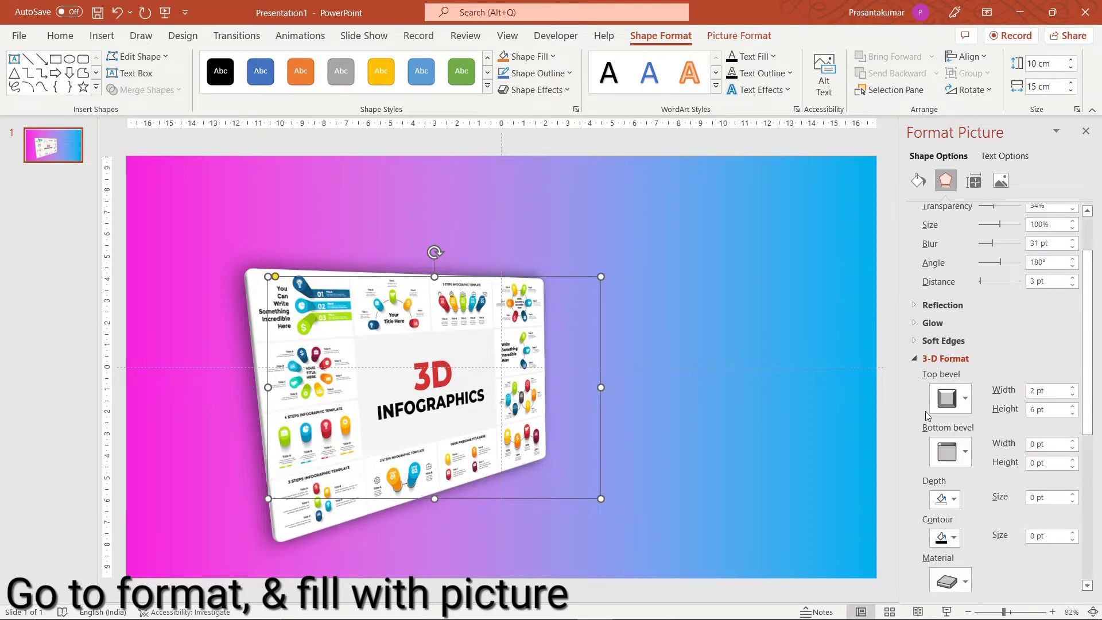
pyautogui.moveTo(437, 362); pyautogui.dragTo(530, 315)
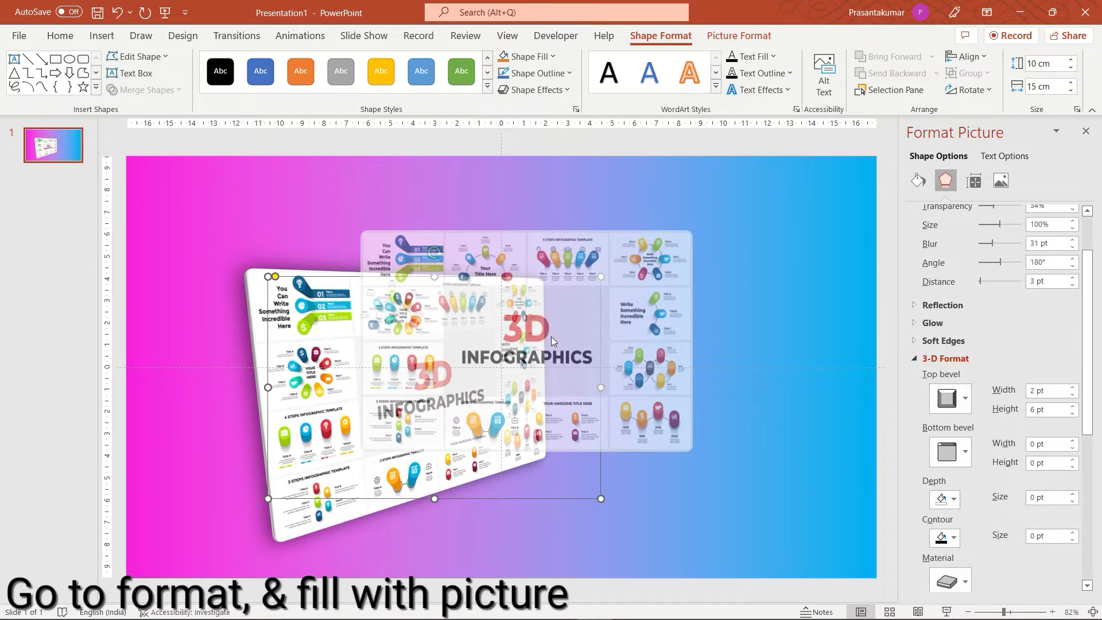
# - Fill the copied card with the MEDICINE infographic picture from a file
pyautogui.scroll(3, 930, 260)
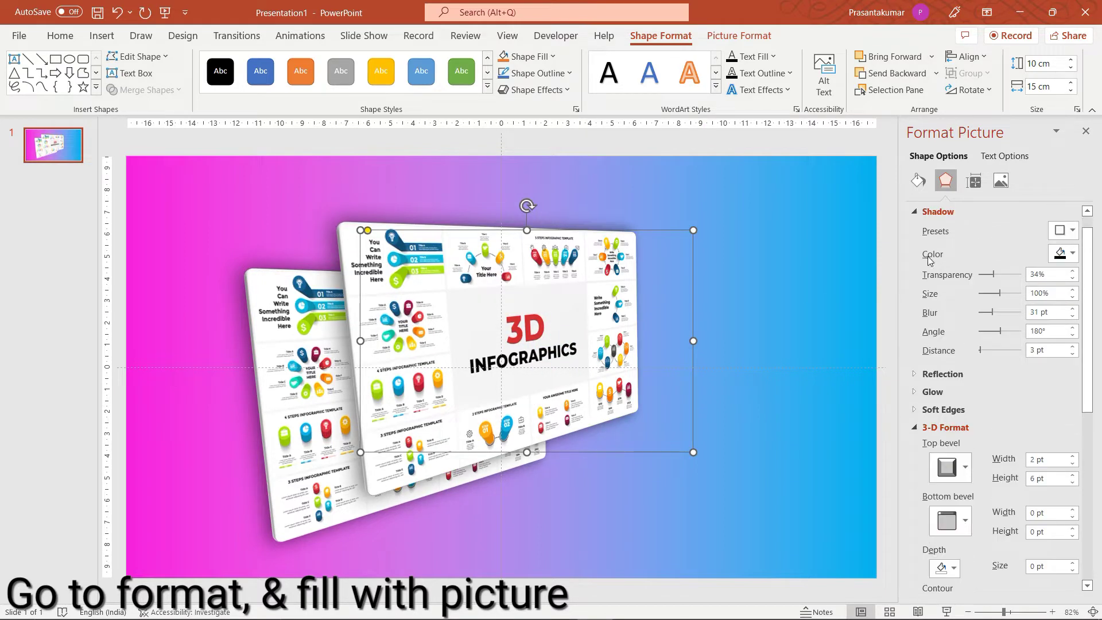
pyautogui.click(918, 181)
pyautogui.click(948, 357)
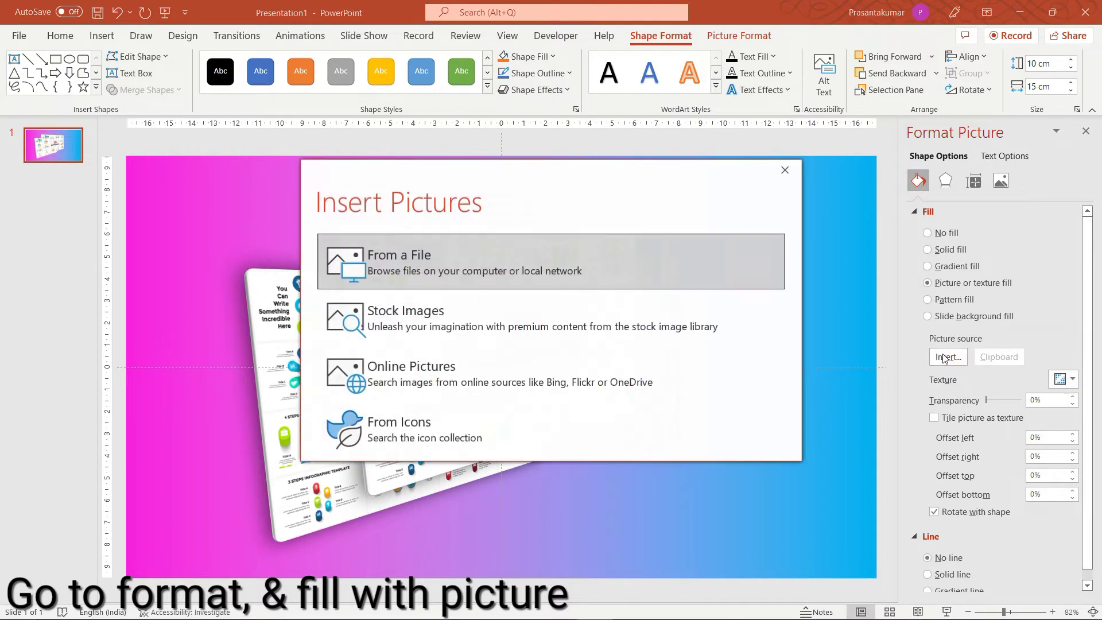
pyautogui.click(593, 271)
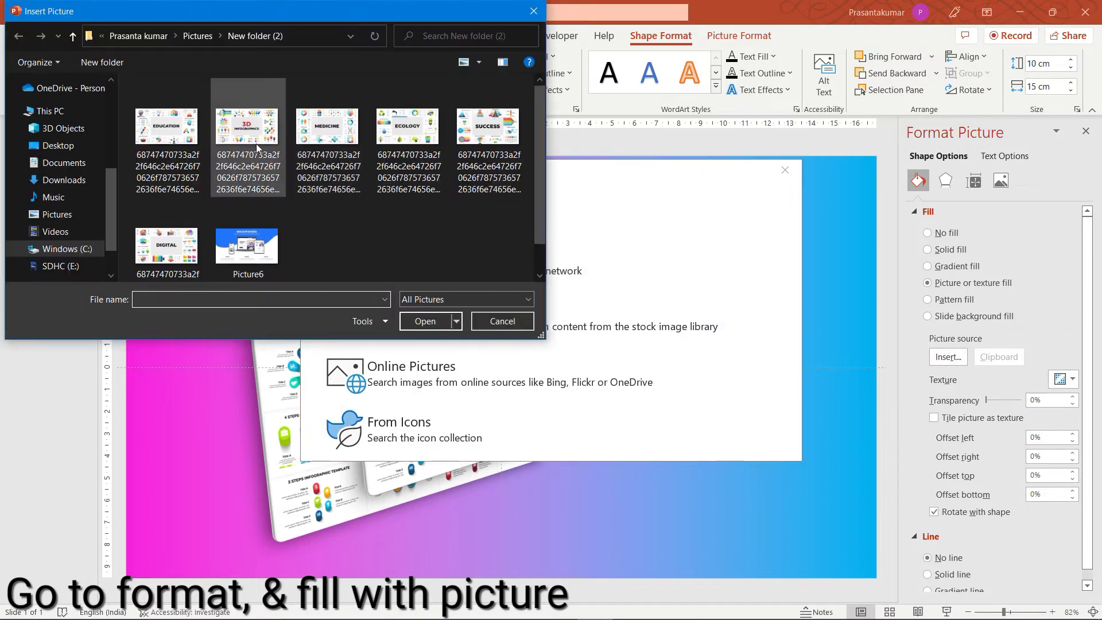
pyautogui.click(326, 146)
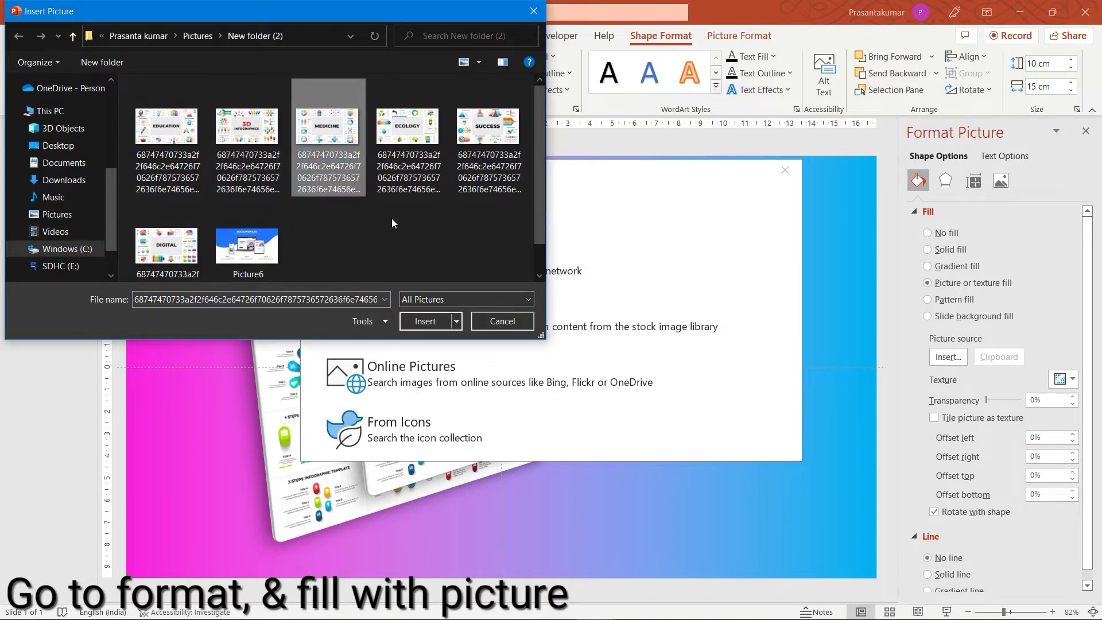
pyautogui.click(432, 321)
# - Copy the card up and right and fill the new copy with the ECOLOGY image
pyautogui.moveTo(430, 339)
pyautogui.mouseDown()
pyautogui.moveTo(372, 354)
pyautogui.moveTo(498, 359)
pyautogui.mouseUp()
pyautogui.click(498, 359)
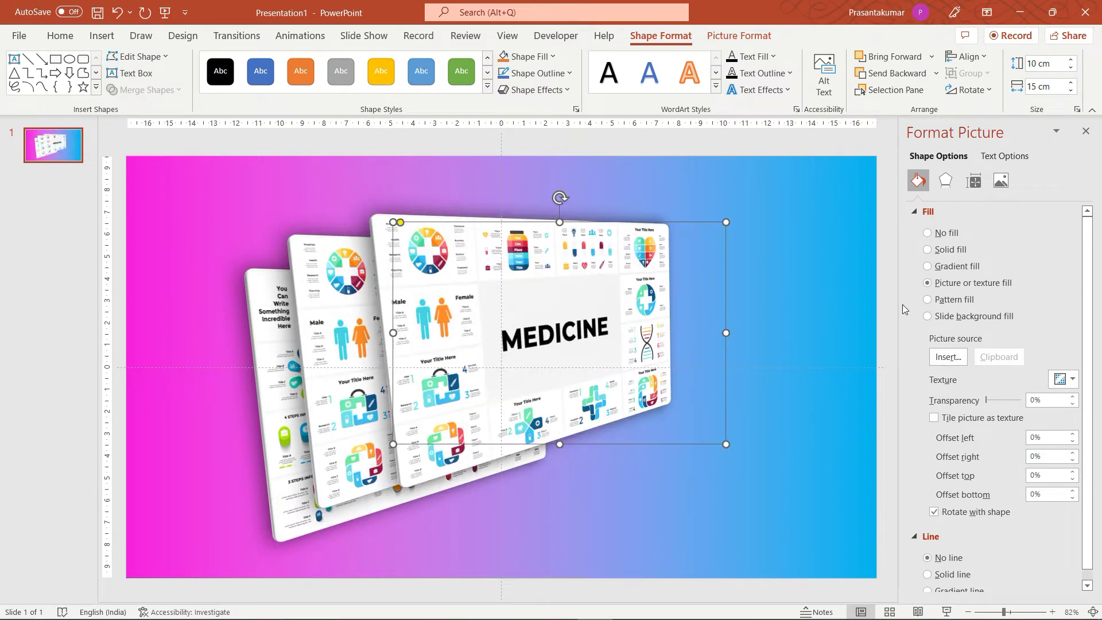
pyautogui.click(939, 355)
pyautogui.click(567, 251)
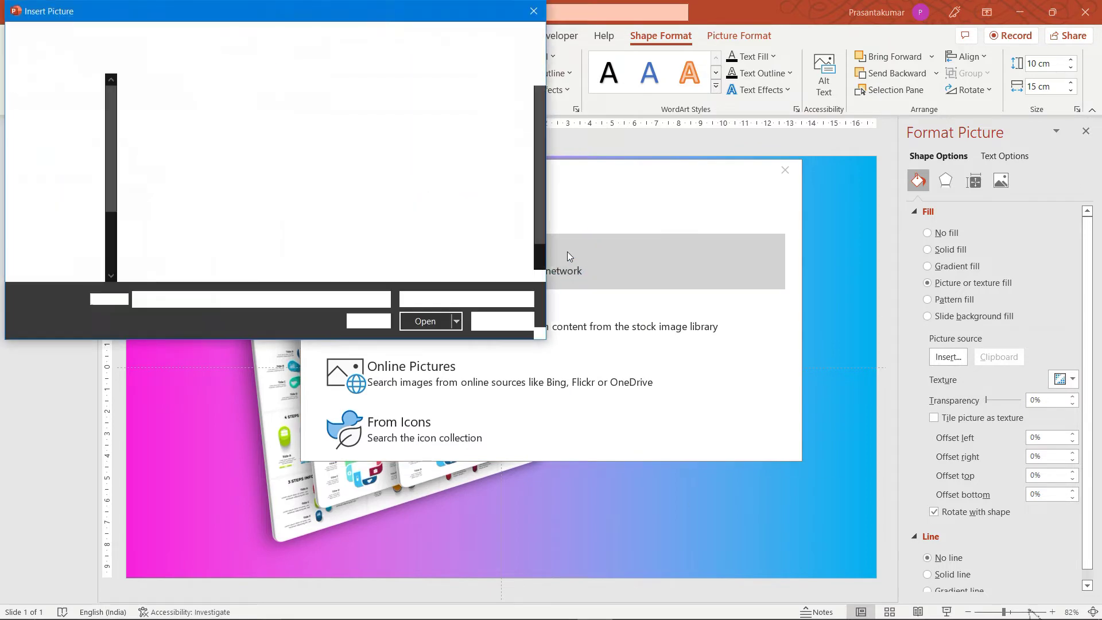
pyautogui.click(407, 147)
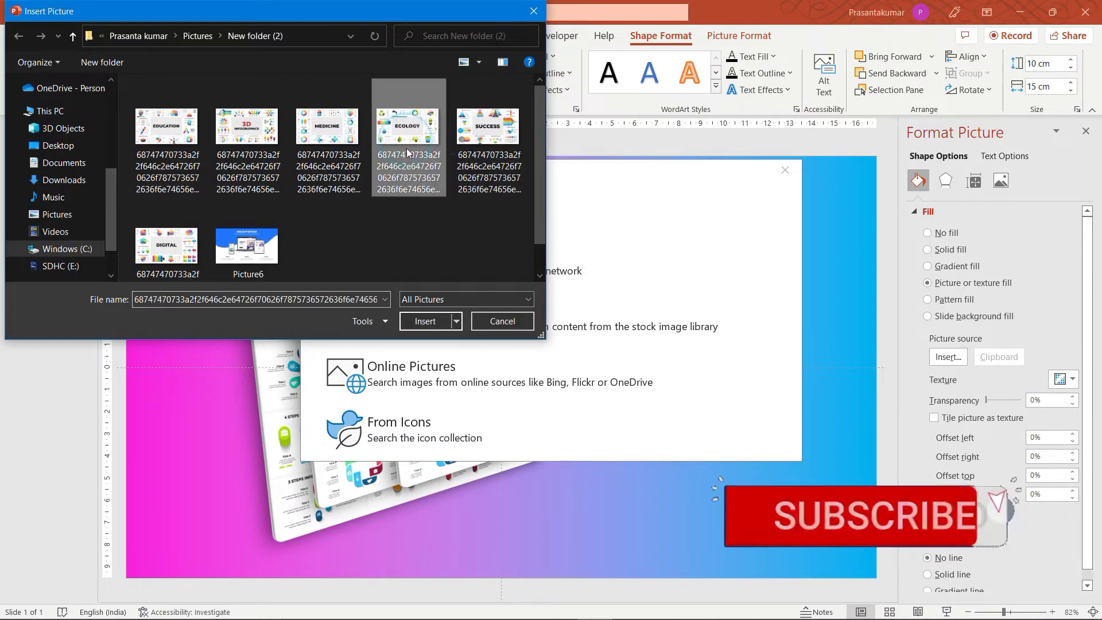
pyautogui.click(429, 322)
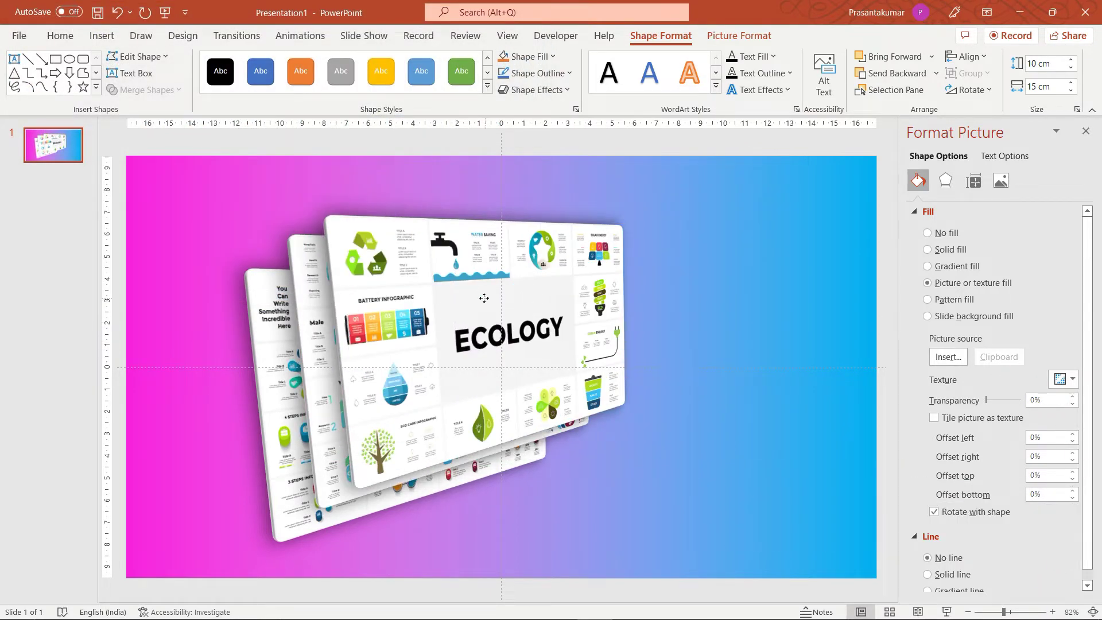
pyautogui.click(476, 292)
# - Copy the ECOLOGY card further right and fill it with the DIGITAL image
pyautogui.moveTo(493, 298); pyautogui.dragTo(569, 301)
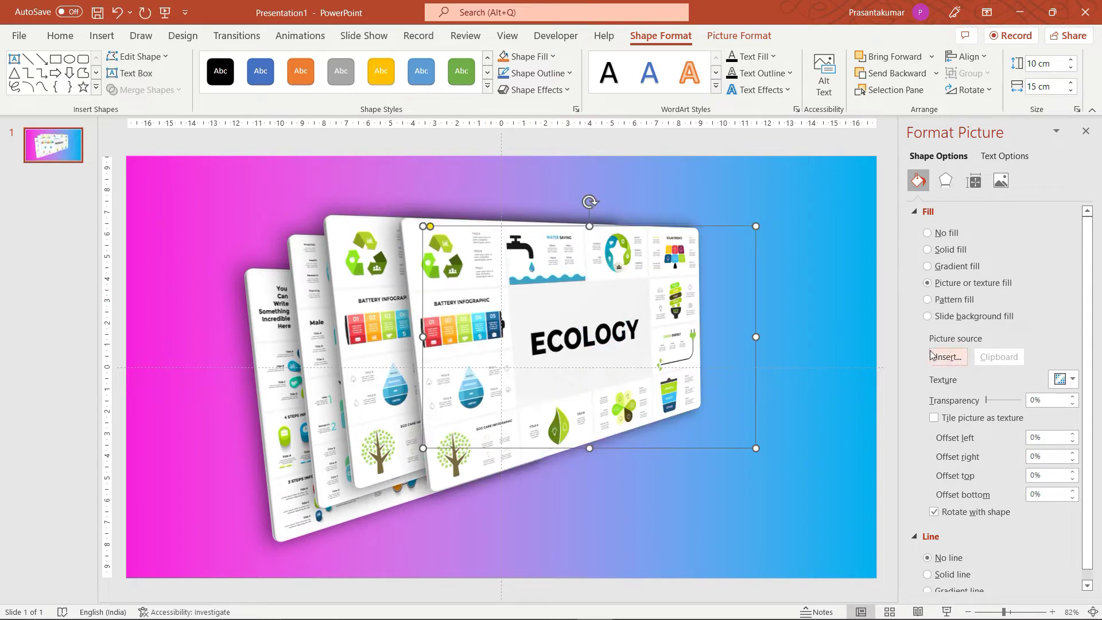
pyautogui.click(947, 356)
pyautogui.click(488, 255)
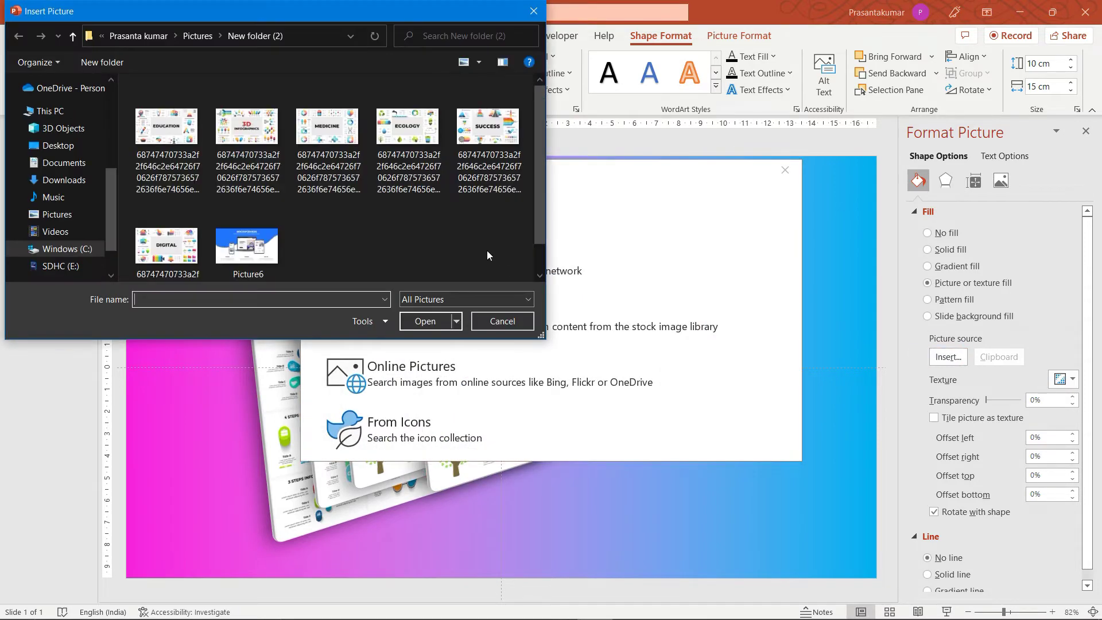
pyautogui.click(183, 248)
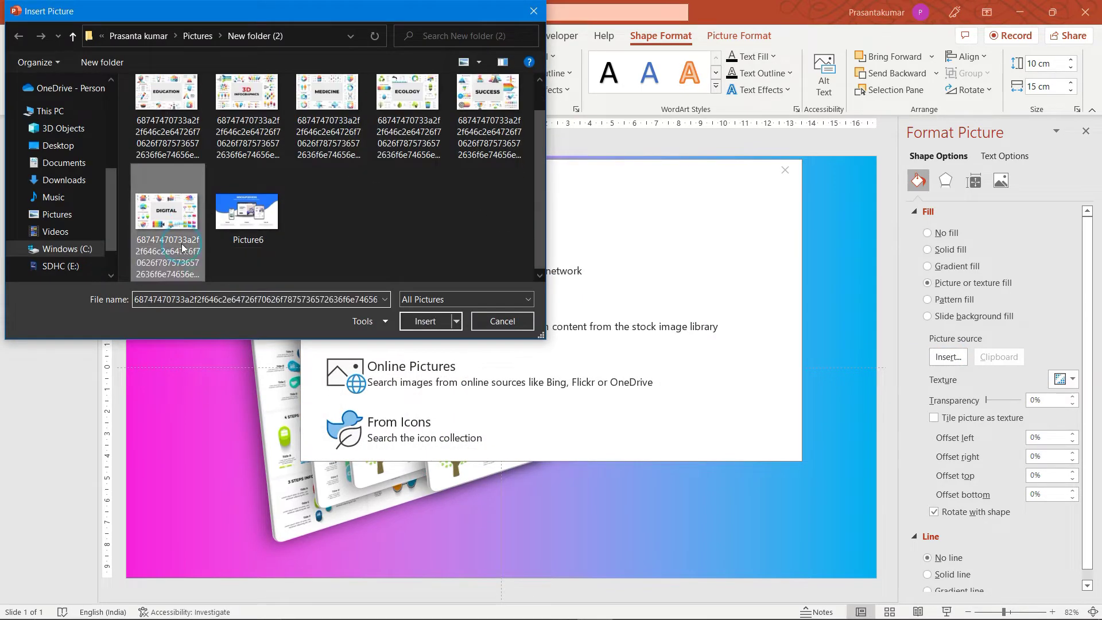
pyautogui.click(434, 322)
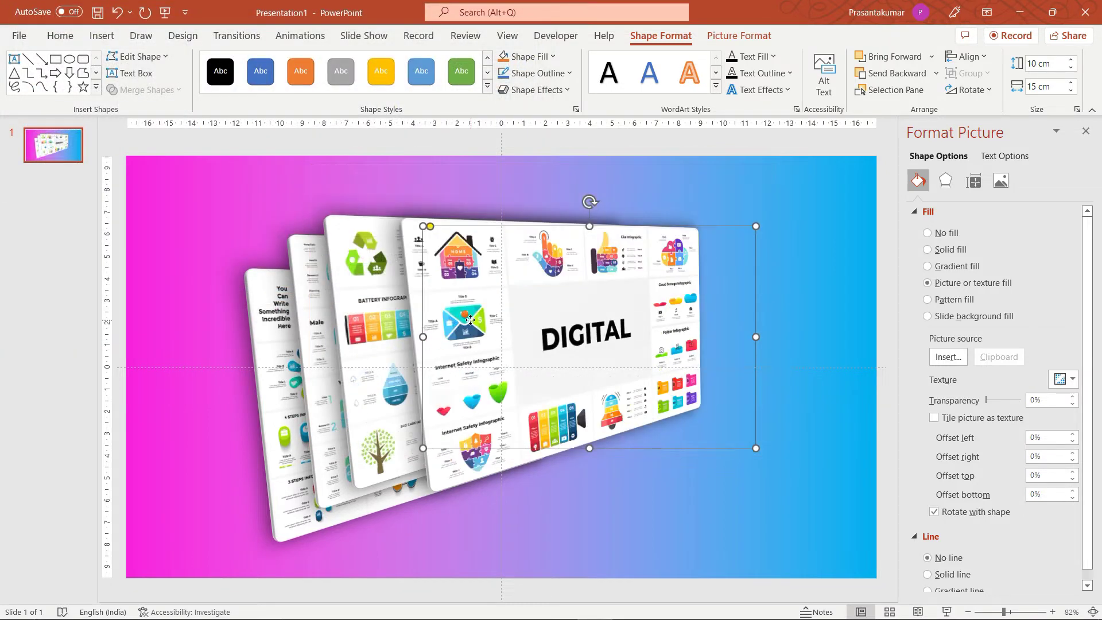
# - Copy the DIGITAL card as a new front card filled with the Picture6 mockup image
pyautogui.moveTo(471, 320); pyautogui.dragTo(543, 283)
pyautogui.click(574, 308)
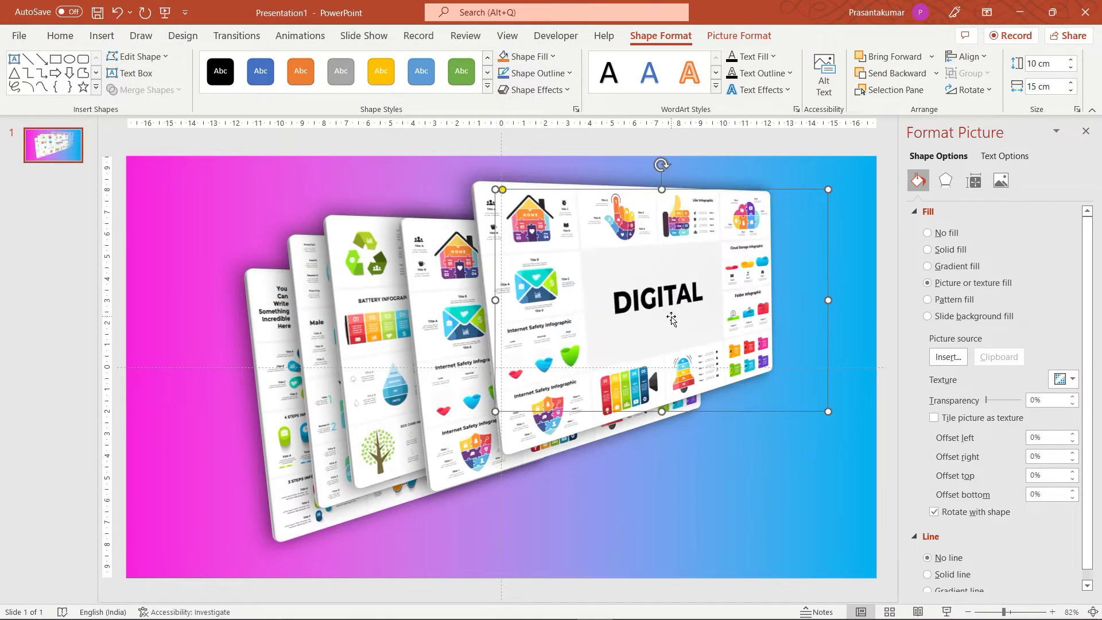
pyautogui.click(948, 357)
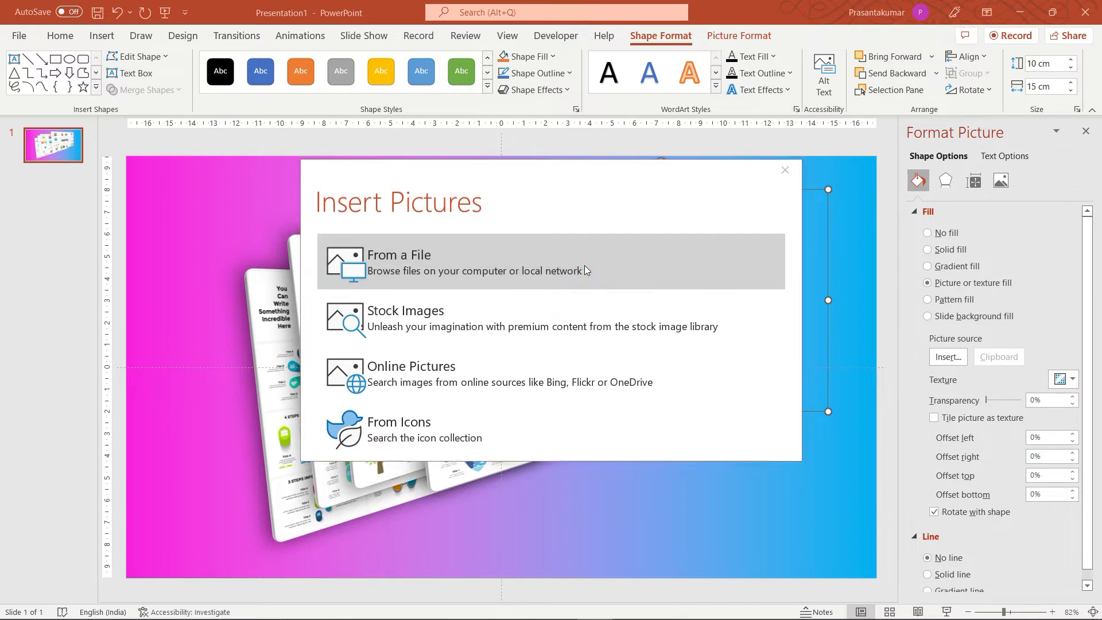
pyautogui.click(583, 268)
pyautogui.click(247, 246)
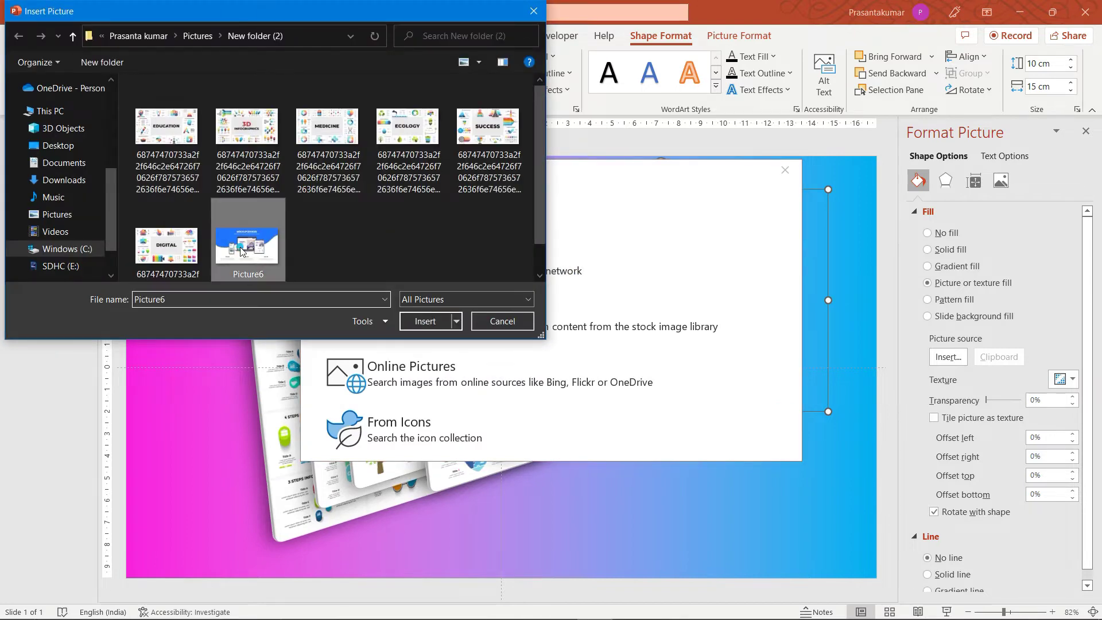
pyautogui.click(429, 323)
# - In the Selection Pane, number the back card 1 and the second card 2
pyautogui.click(571, 491)
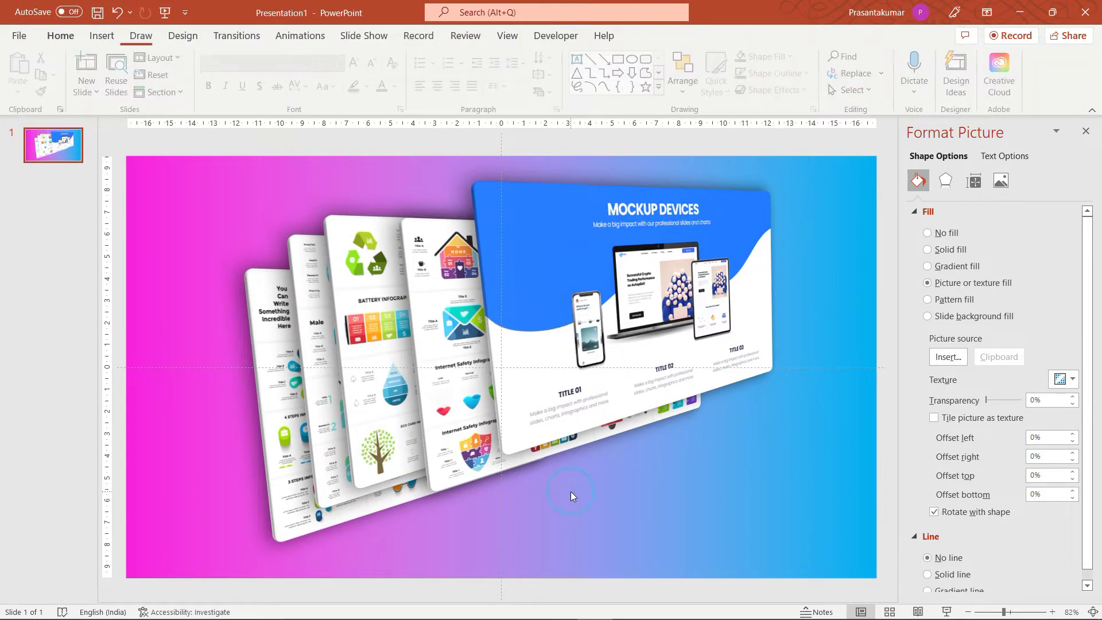
pyautogui.click(267, 327)
pyautogui.click(667, 39)
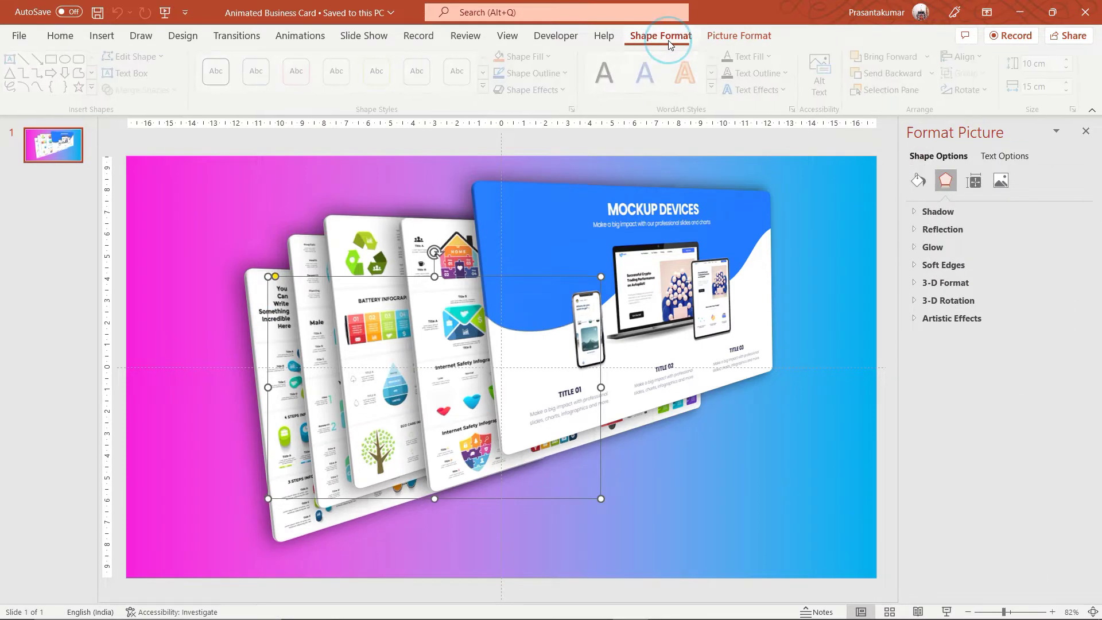
pyautogui.click(891, 92)
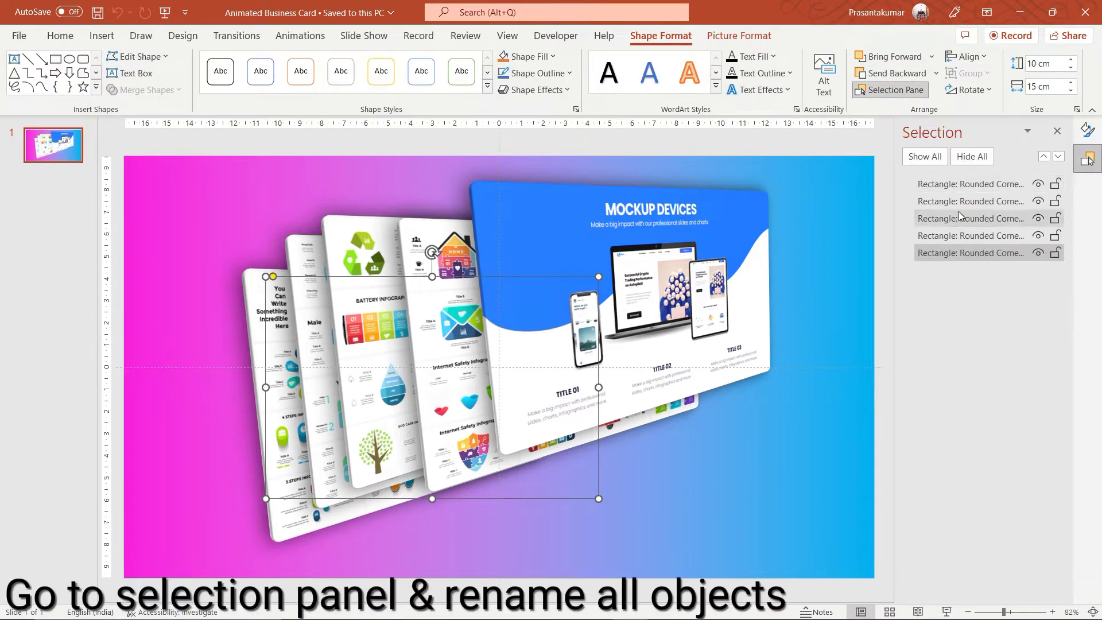
pyautogui.doubleClick(970, 255)
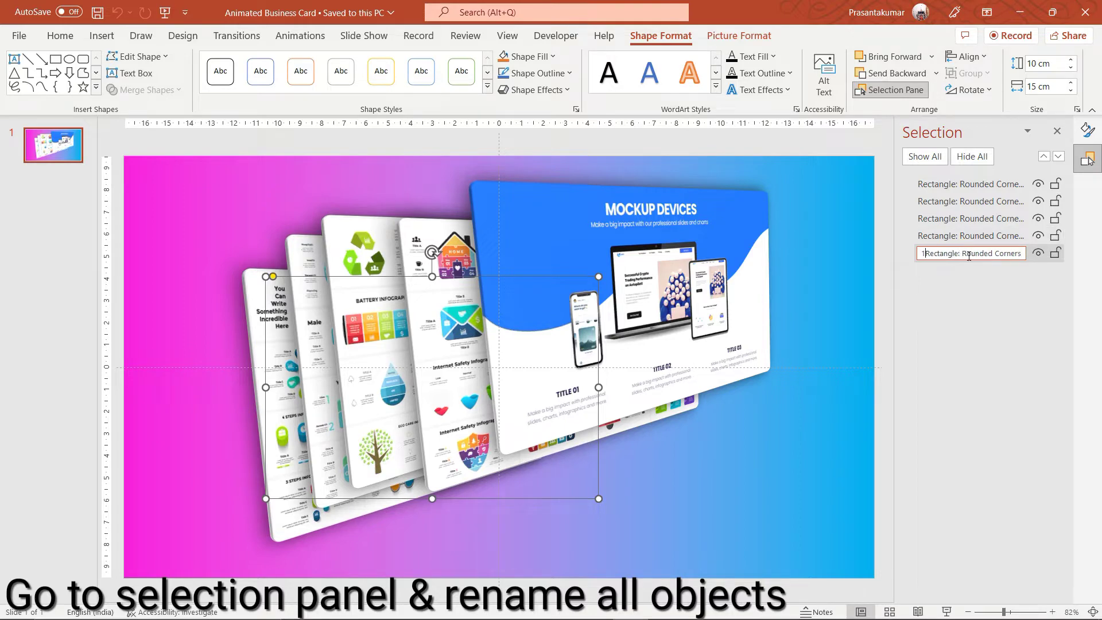
pyautogui.click(941, 236)
pyautogui.click(928, 235)
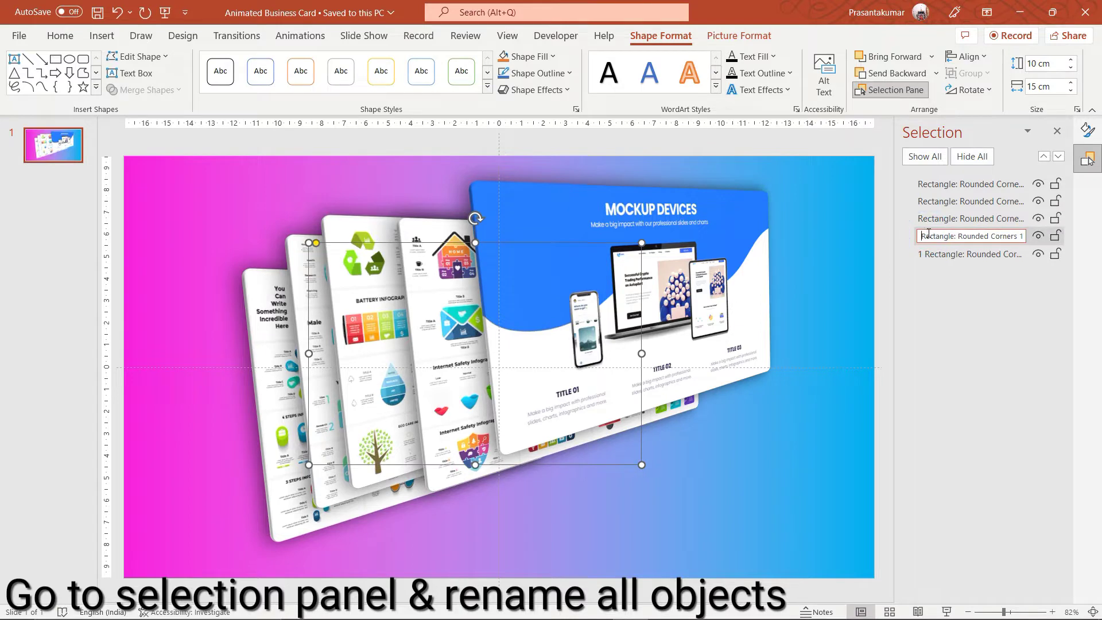
pyautogui.click(932, 219)
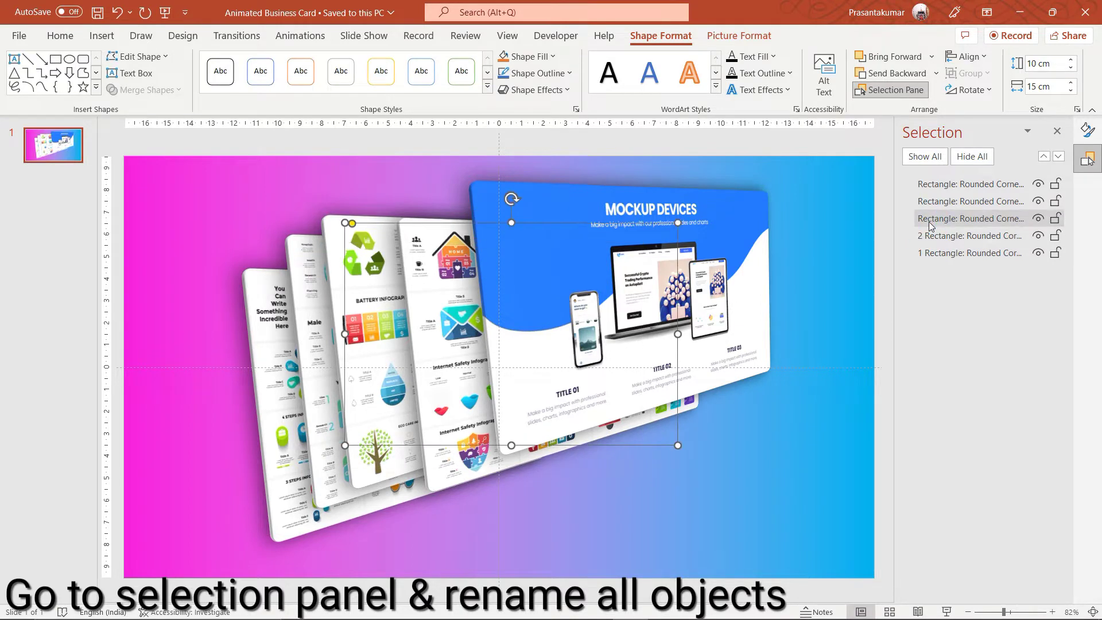
# - Number the remaining cards 3, 4 and 5, then reselect the back card
pyautogui.click(931, 219)
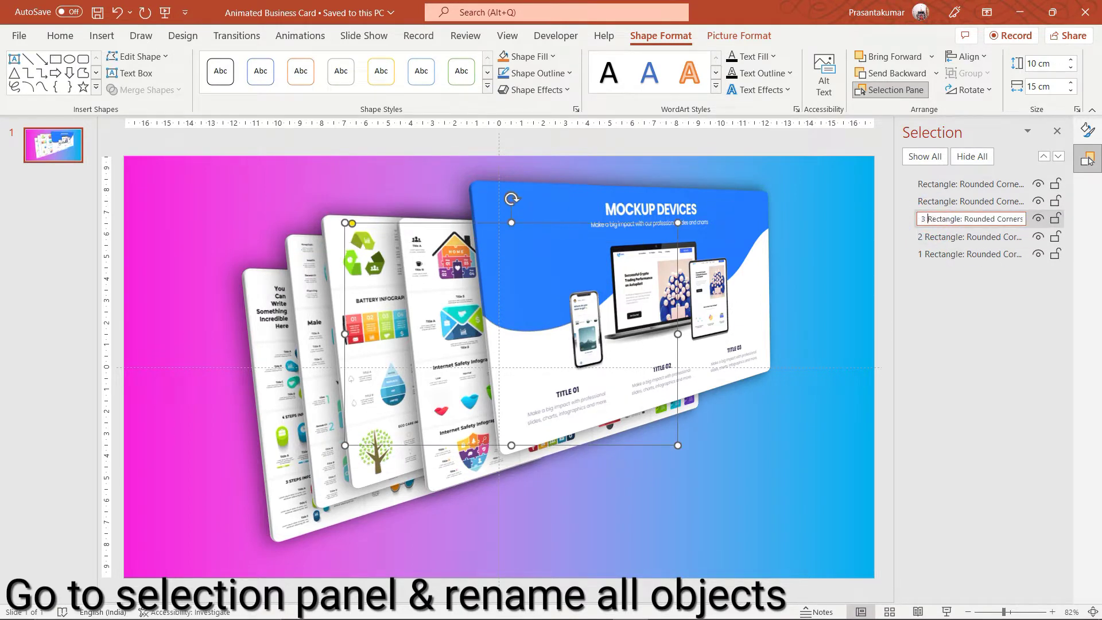
pyautogui.click(926, 202)
pyautogui.click(926, 203)
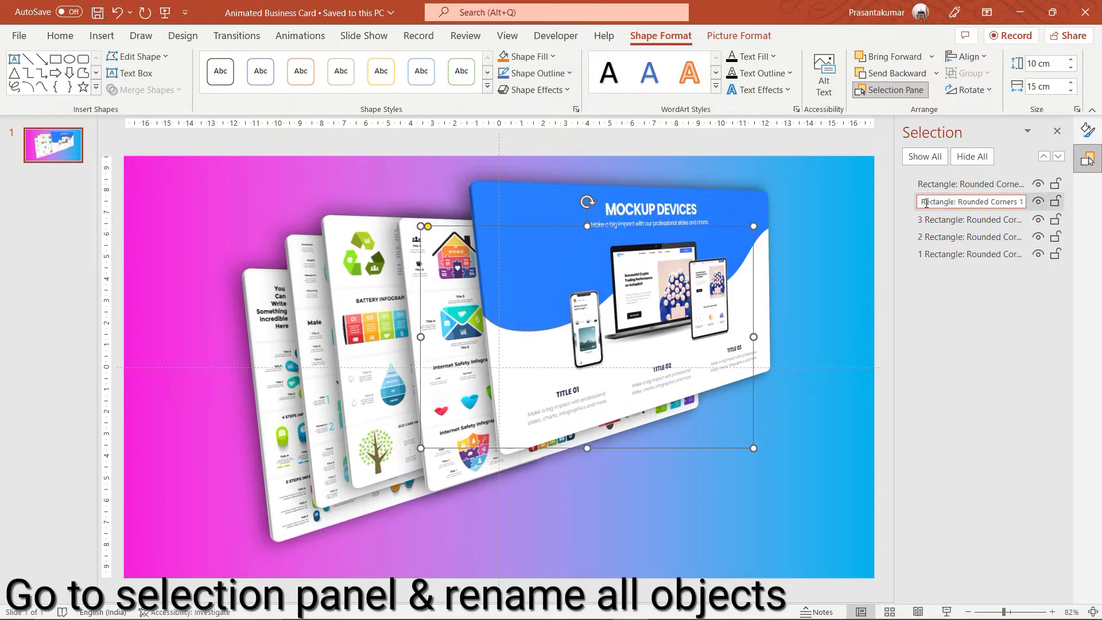
pyautogui.click(928, 185)
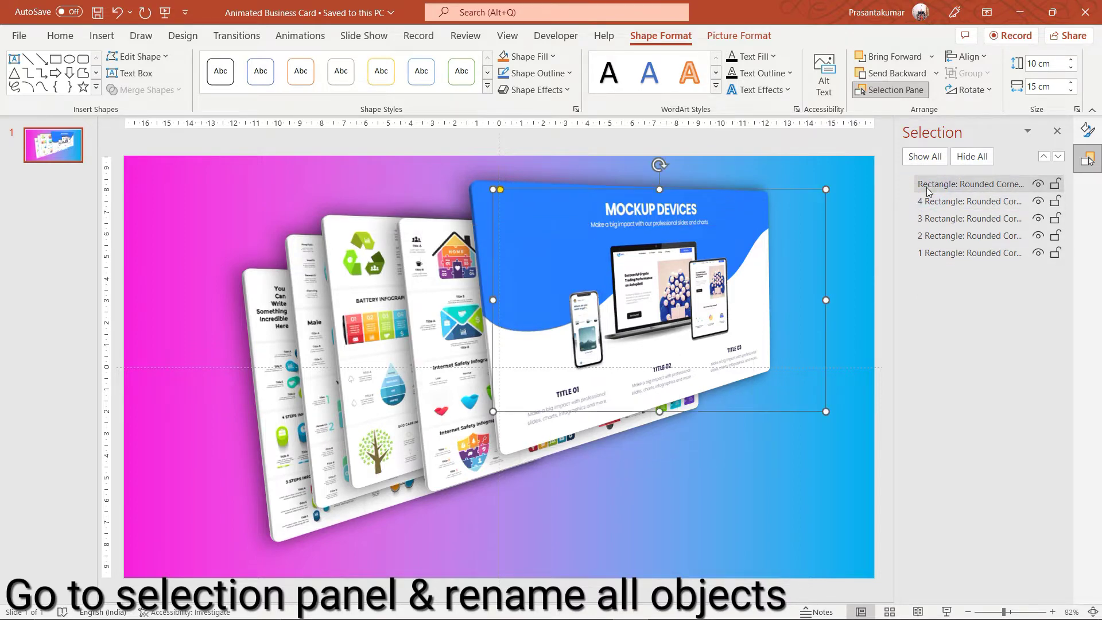
pyautogui.click(930, 188)
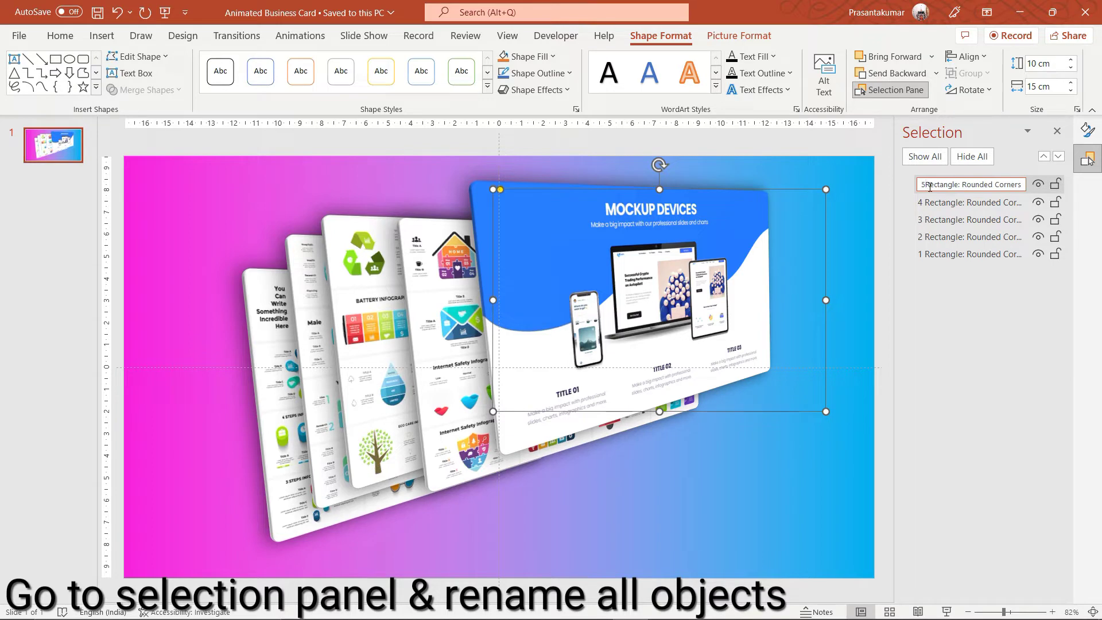
pyautogui.click(857, 249)
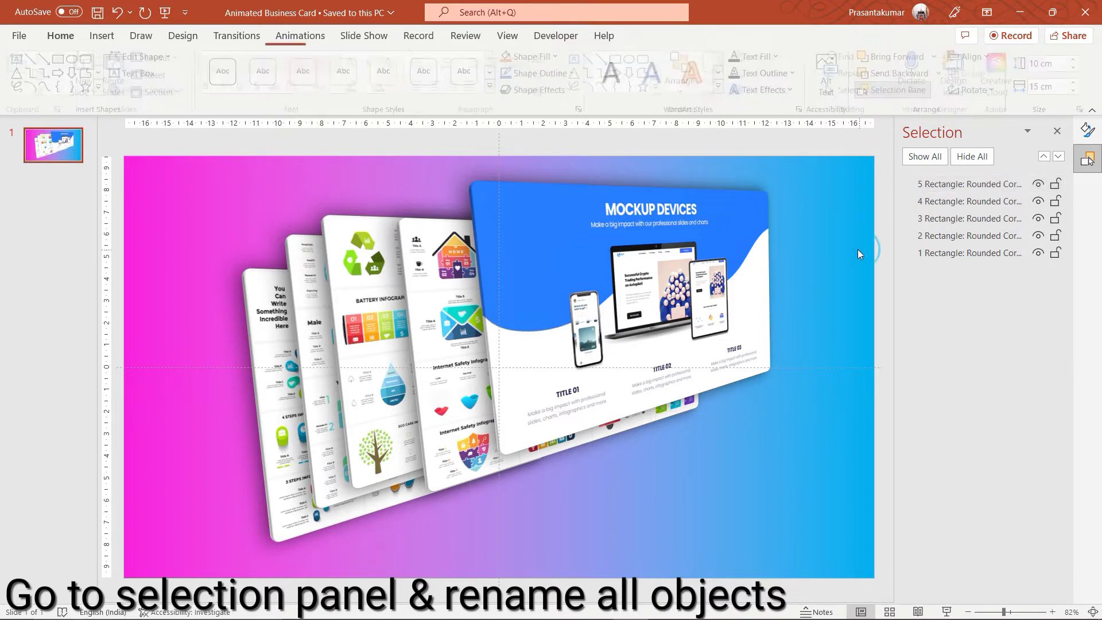
pyautogui.click(276, 327)
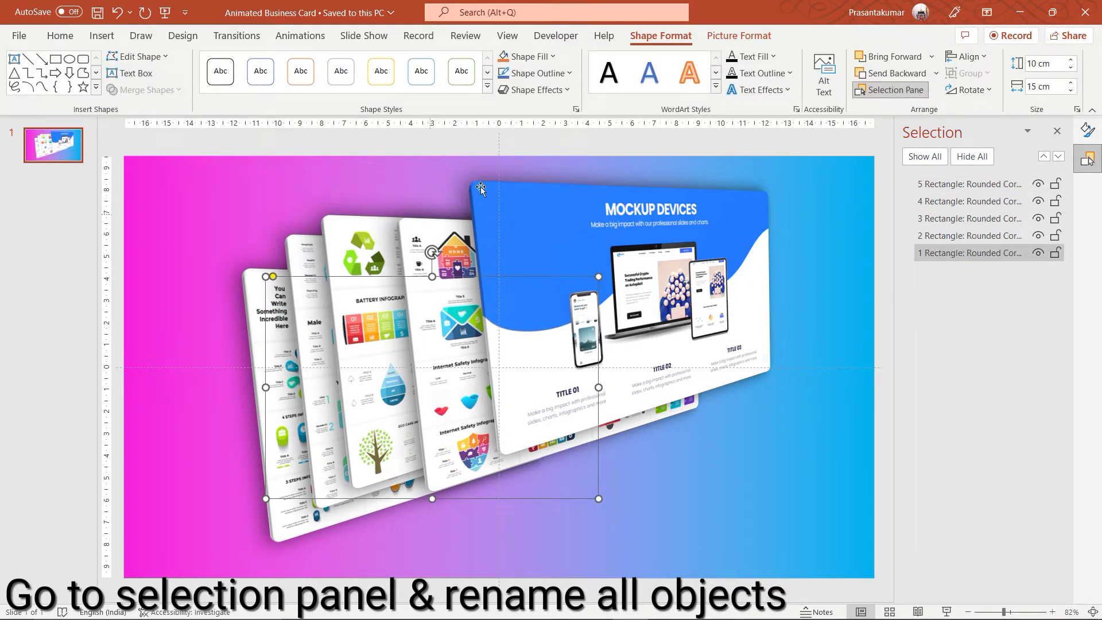
pyautogui.click(1089, 131)
# - Position the back card at 2 cm horizontal and 4 cm vertical
pyautogui.click(945, 181)
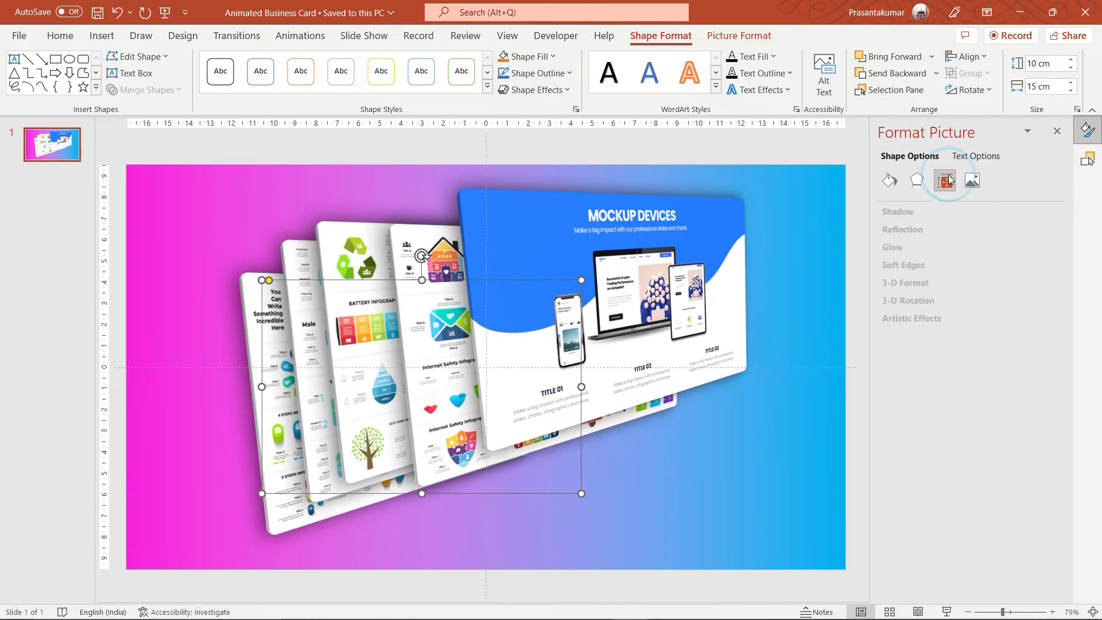
pyautogui.click(956, 229)
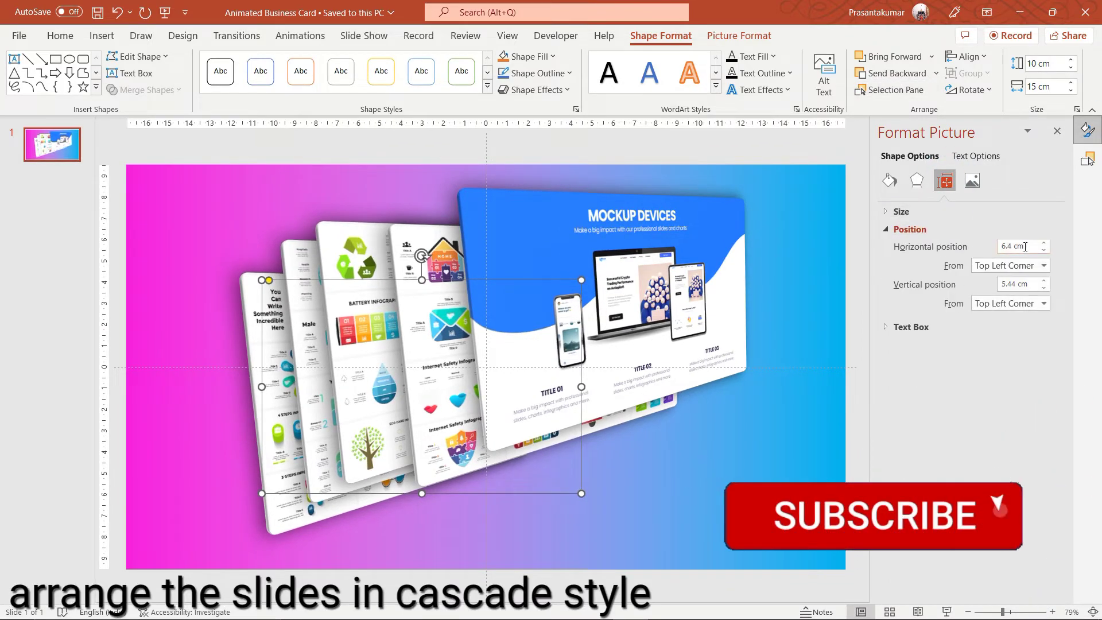
pyautogui.click(966, 246)
pyautogui.write('2')
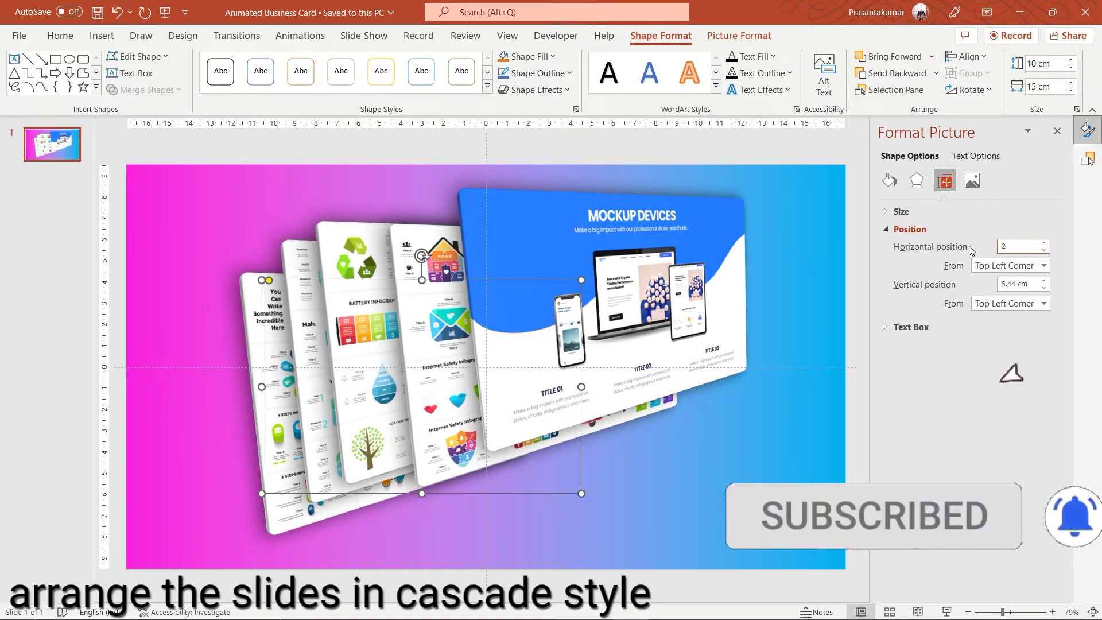
pyautogui.press('Tab')
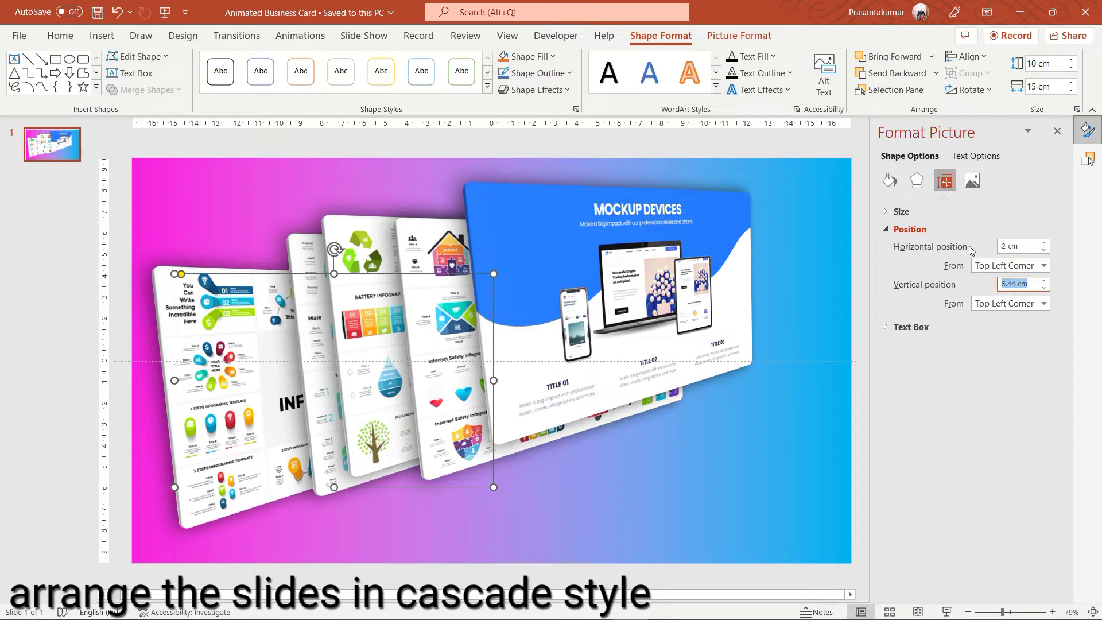
pyautogui.write('4')
pyautogui.press('Return')
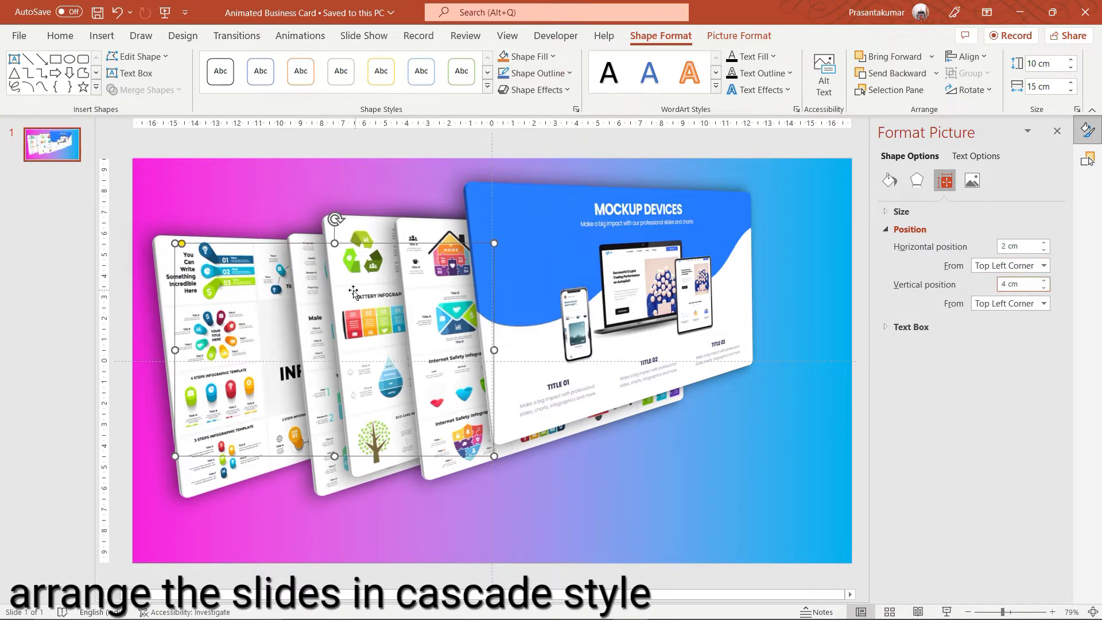
# - Position the second card at 4 cm horizontal and 5.5 cm vertical from the top left corner
pyautogui.press('Tab')
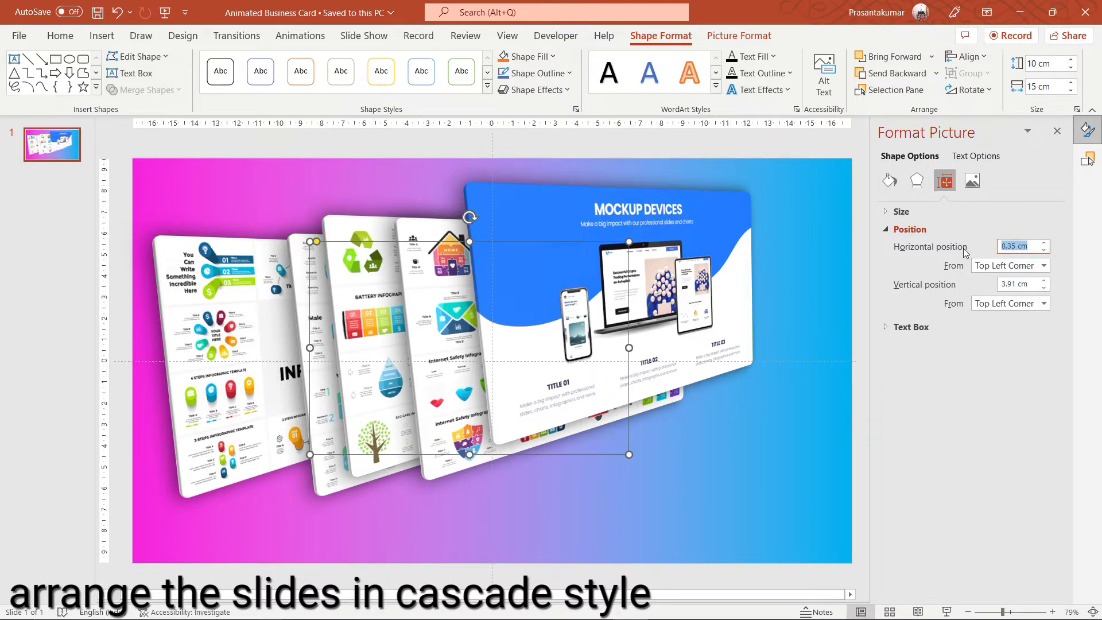
pyautogui.press('Tab')
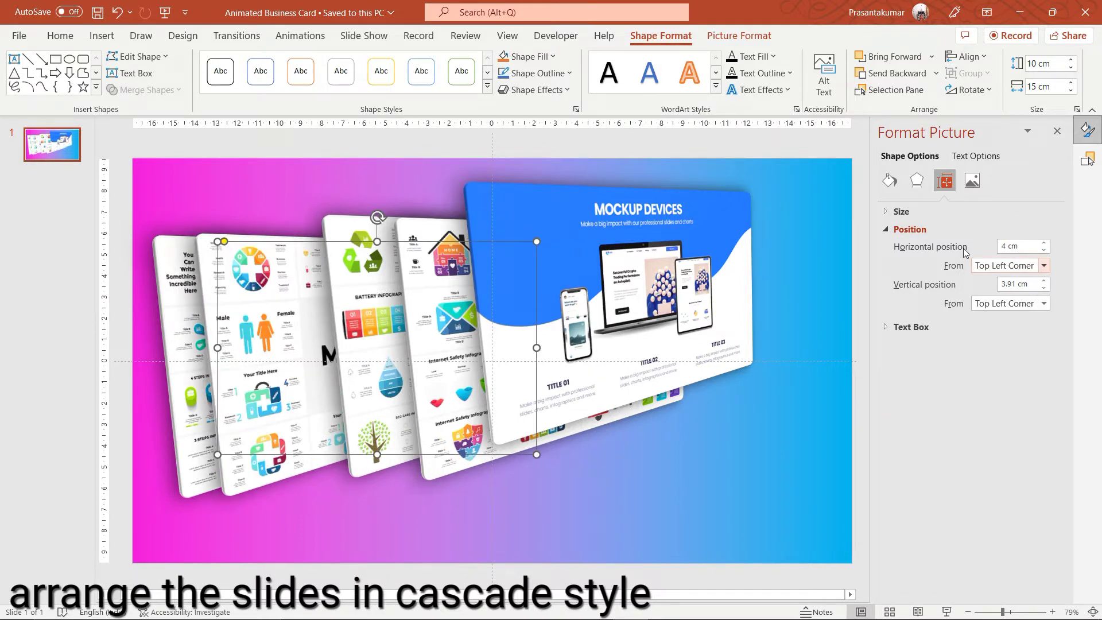
pyautogui.hotkey('alt', 'Down')
pyautogui.press('Return')
pyautogui.write('5.5')
pyautogui.press('Return')
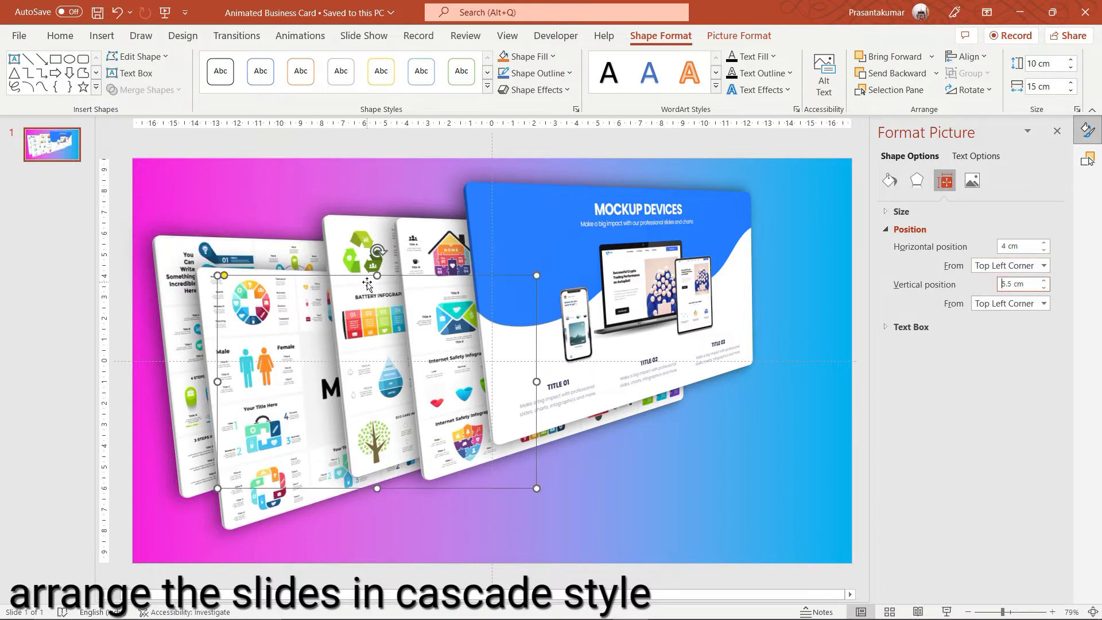
# - Move the ECOLOGY card to 6 cm horizontal and 7 cm vertical
pyautogui.moveTo(368, 285); pyautogui.dragTo(494, 232)
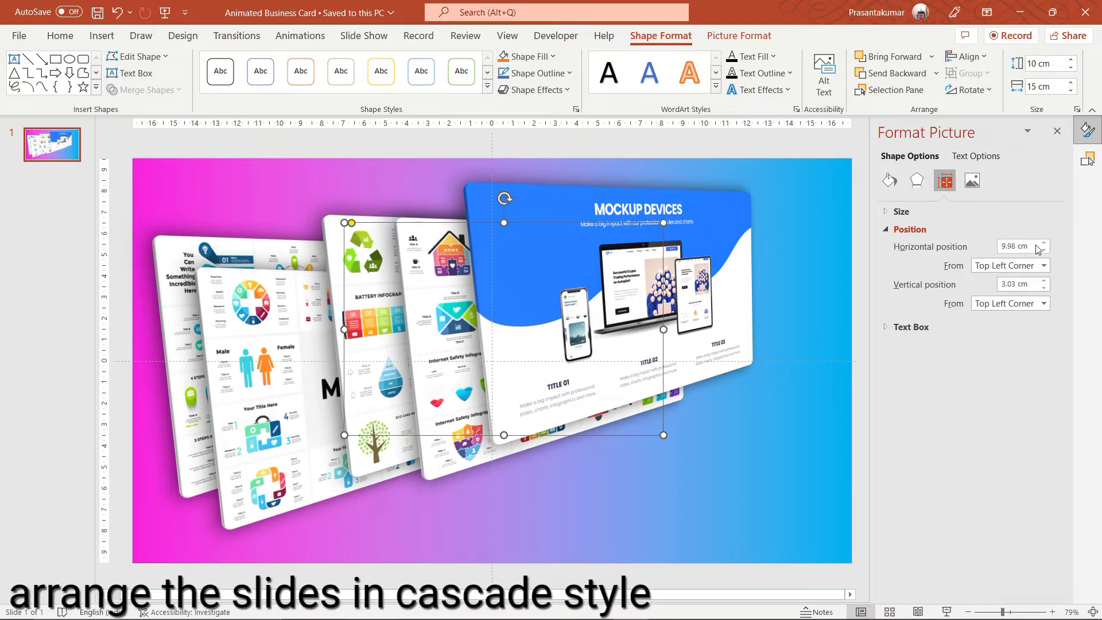
pyautogui.moveTo(1038, 248); pyautogui.dragTo(956, 257)
pyautogui.write('6')
pyautogui.press('Return')
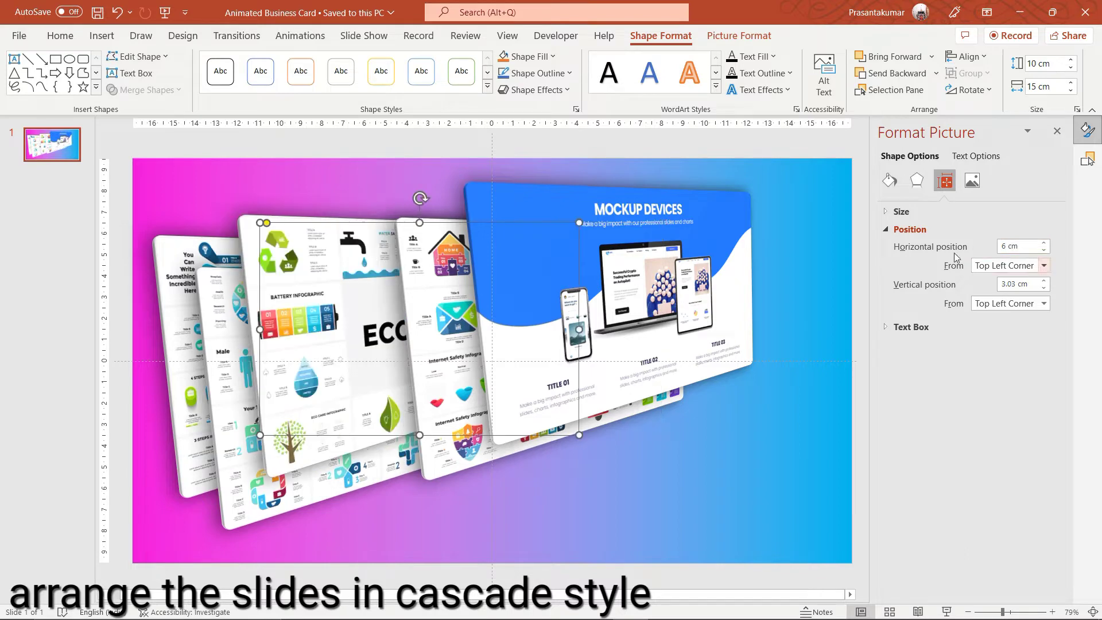
pyautogui.press('Tab')
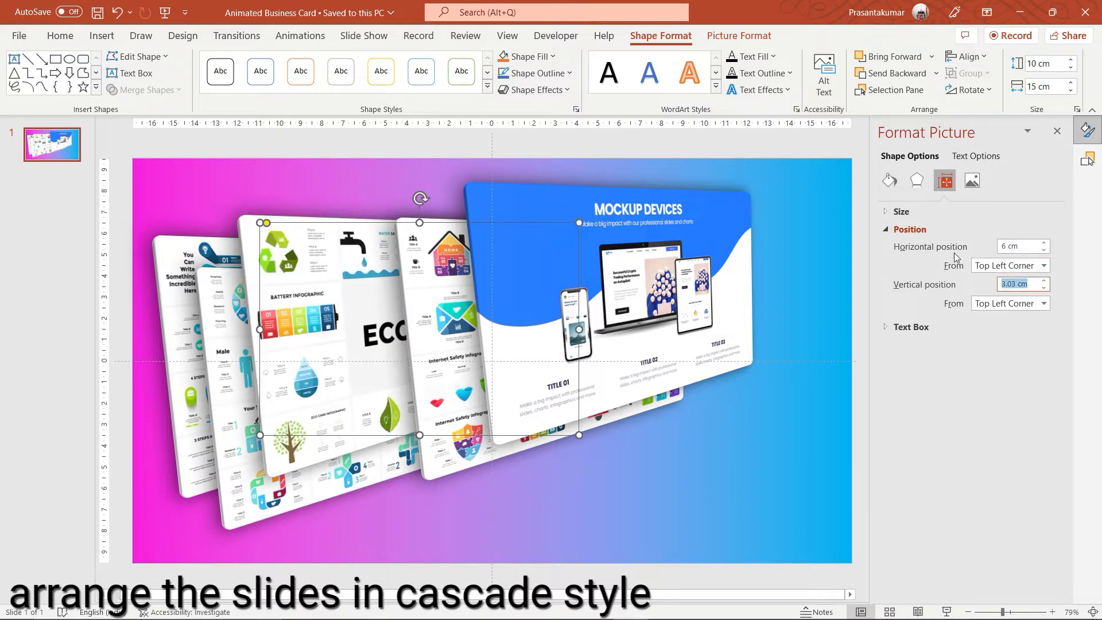
pyautogui.write('7')
pyautogui.press('Return')
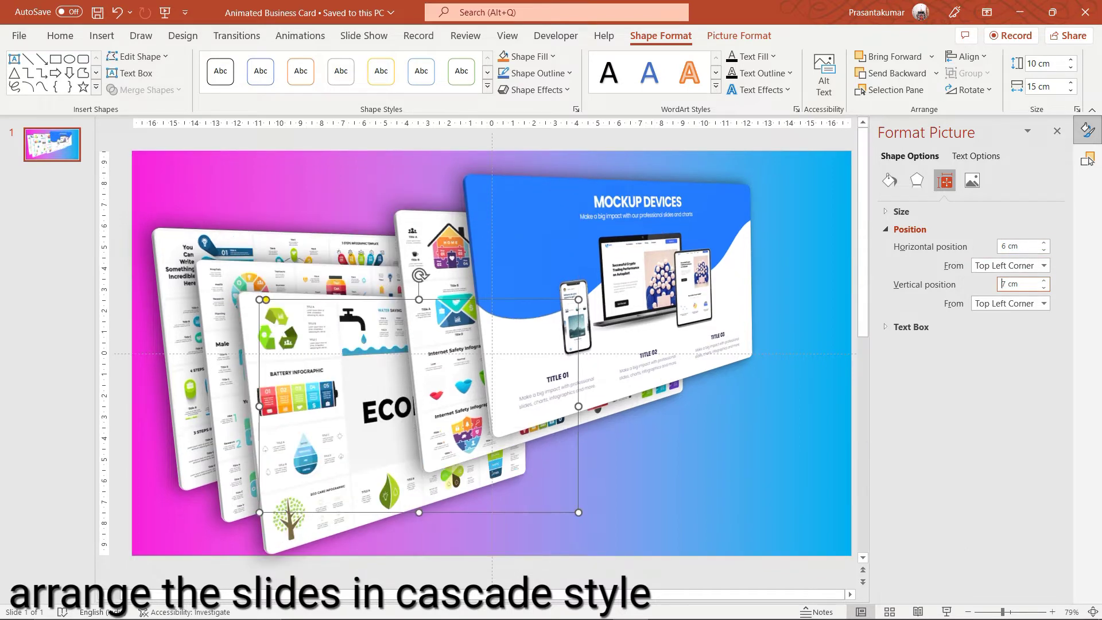
# - Move the DIGITAL card to 8 cm horizontal and 8.5 cm vertical
pyautogui.click(449, 231)
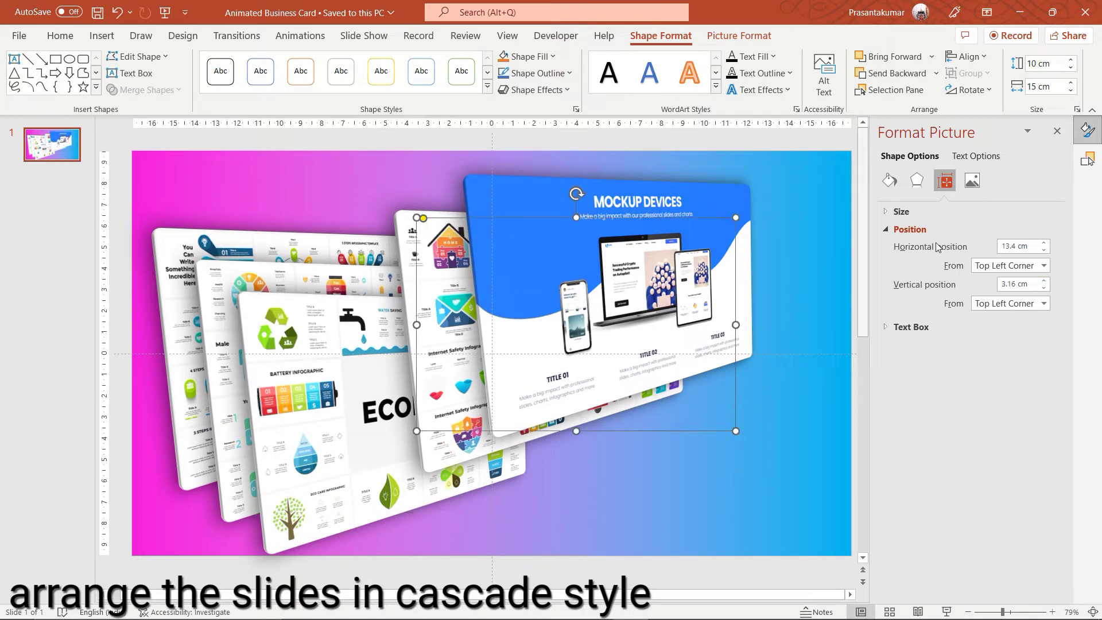
pyautogui.moveTo(1031, 247); pyautogui.dragTo(951, 254)
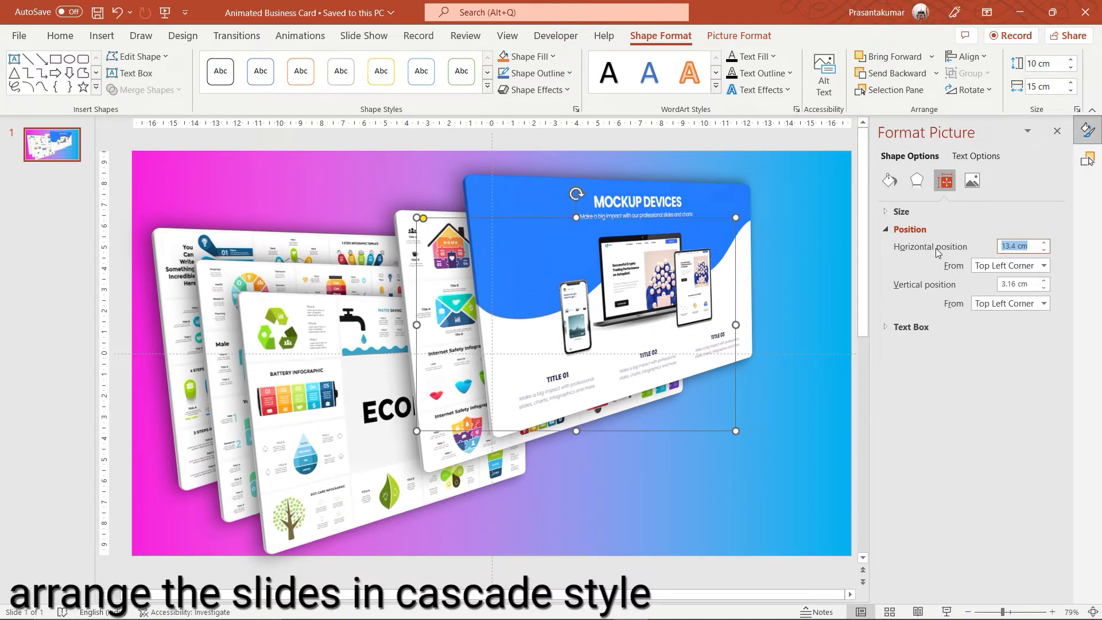
pyautogui.write('8')
pyautogui.press('Return')
pyautogui.press('Tab')
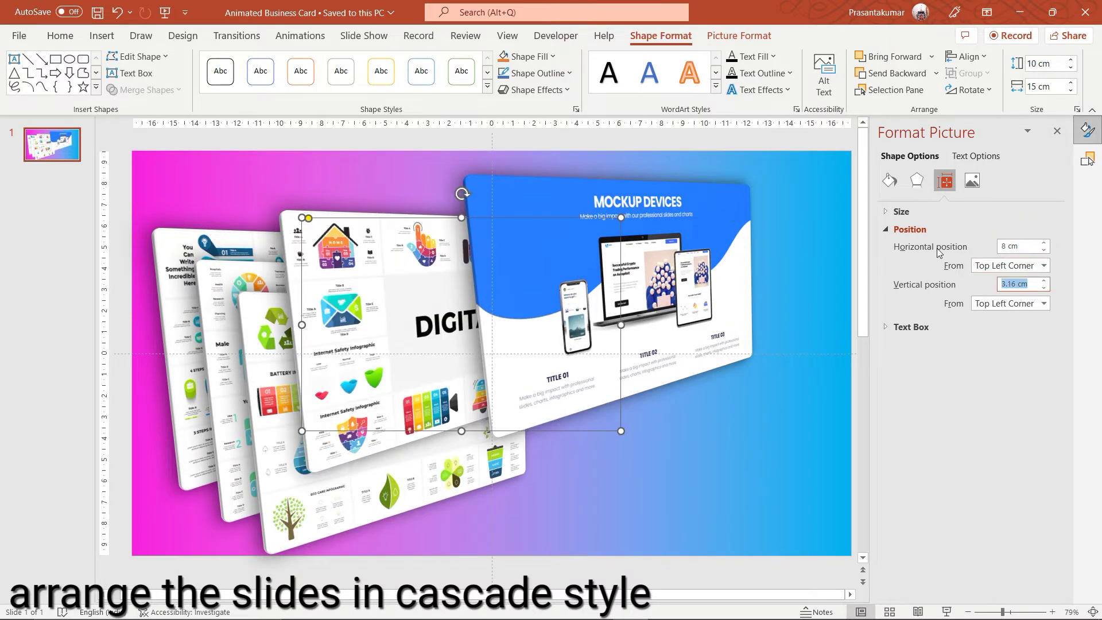
pyautogui.write('8.5')
pyautogui.press('Return')
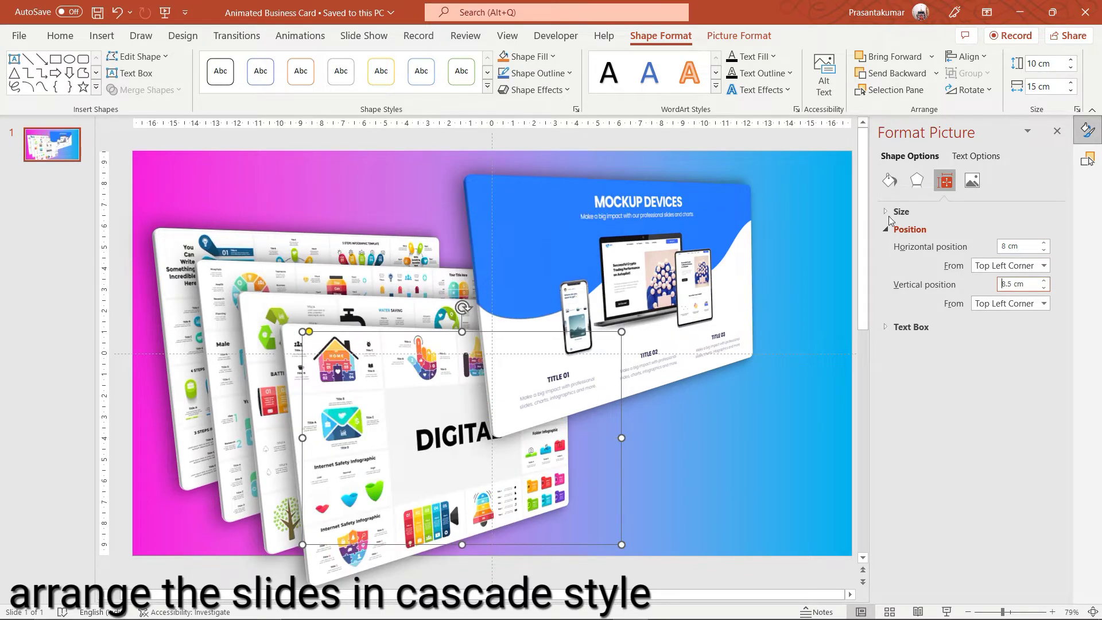
# - Move the Mockup Devices card to 10 cm horizontal and 10 cm vertical
pyautogui.click(656, 247)
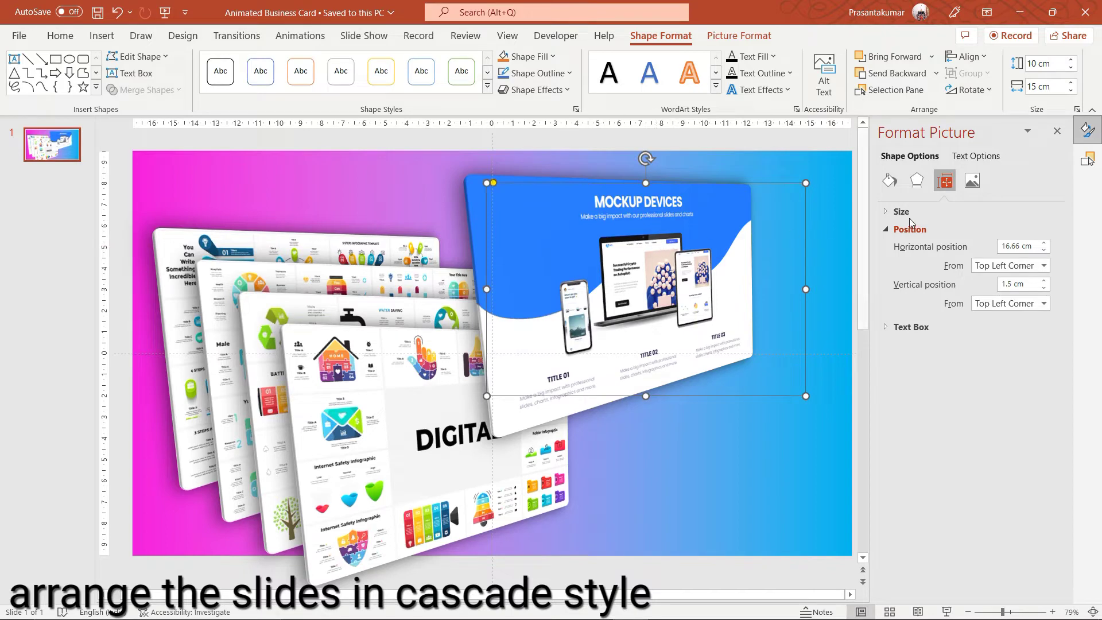
pyautogui.moveTo(1027, 246); pyautogui.dragTo(998, 246)
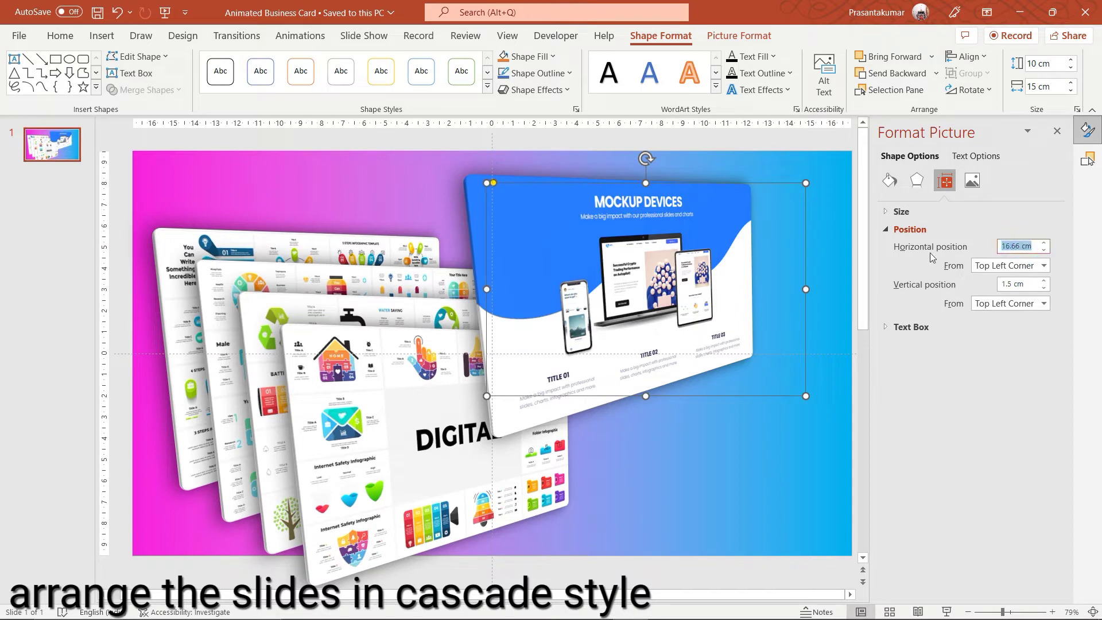
pyautogui.write('10')
pyautogui.press('Tab')
pyautogui.write('1')
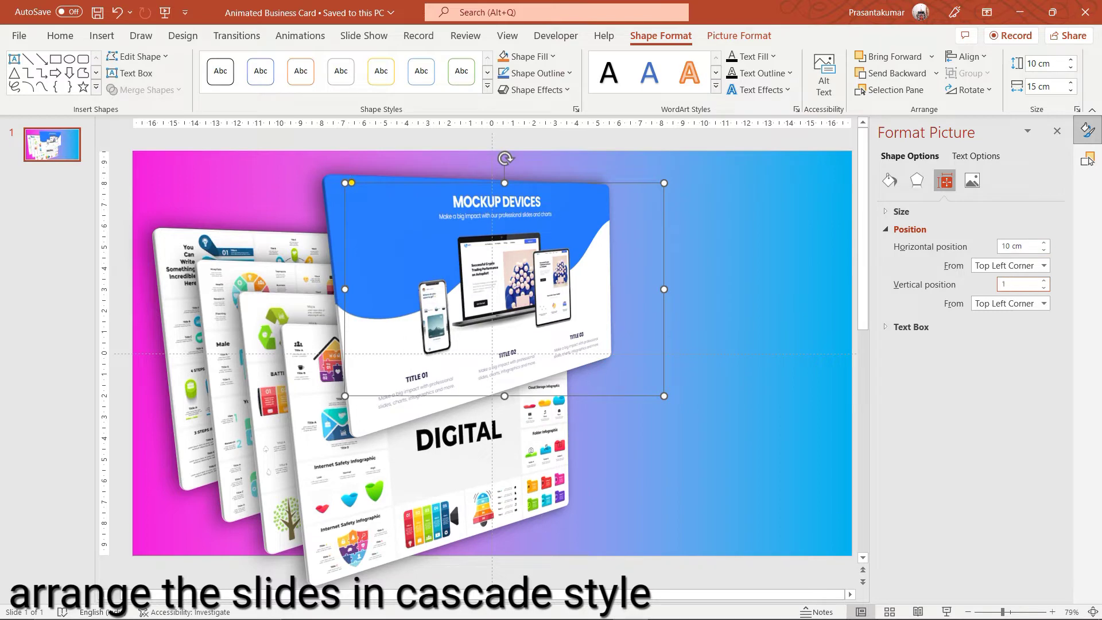
pyautogui.write('0')
pyautogui.press('Return')
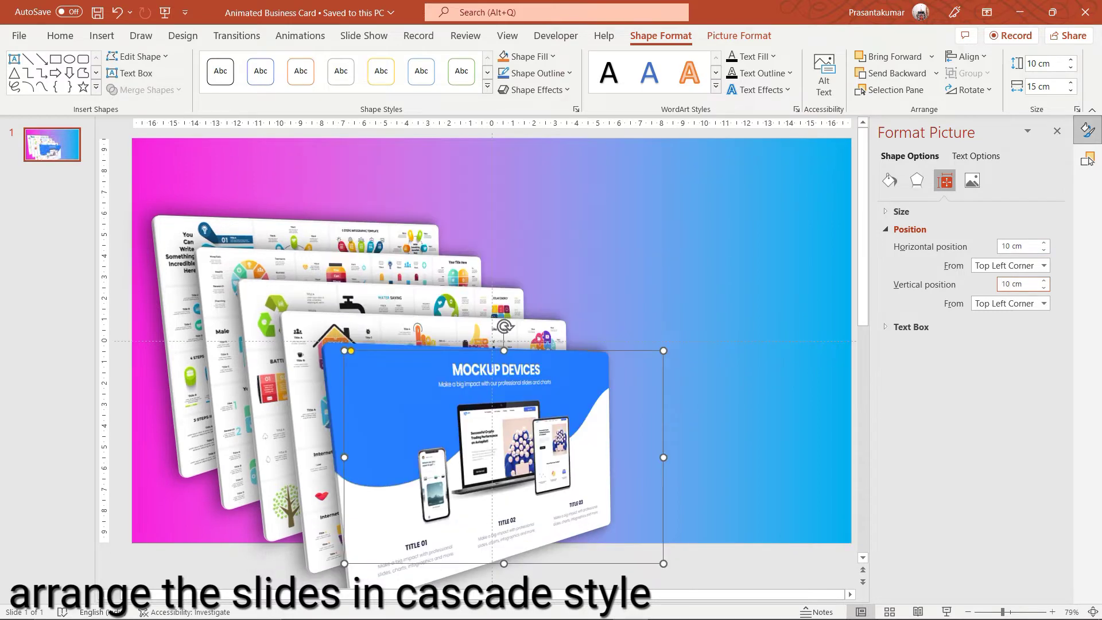
pyautogui.click(694, 278)
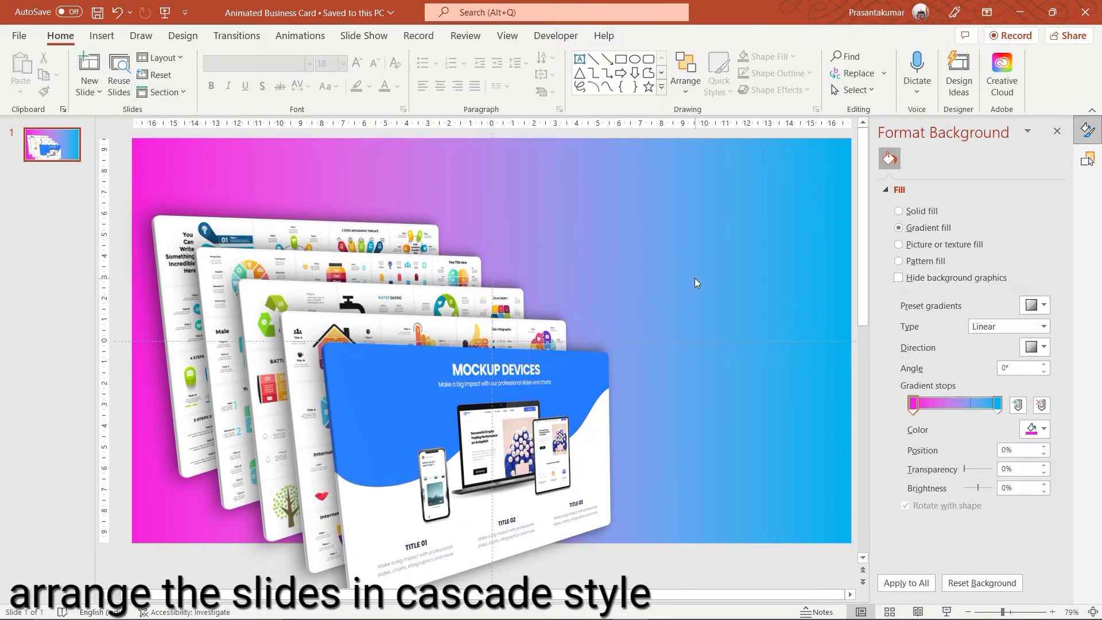
# - Select all five cards and raise their shadow distance from 3 pt to 20 pt
pyautogui.hotkey('ctrl', 'a')
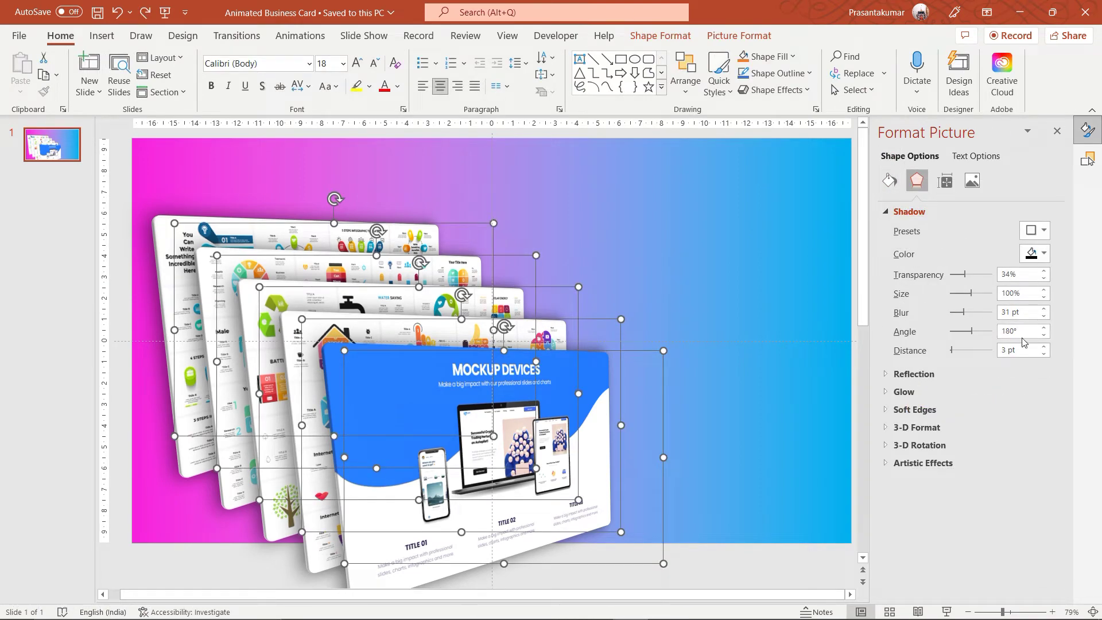
pyautogui.click(1044, 347)
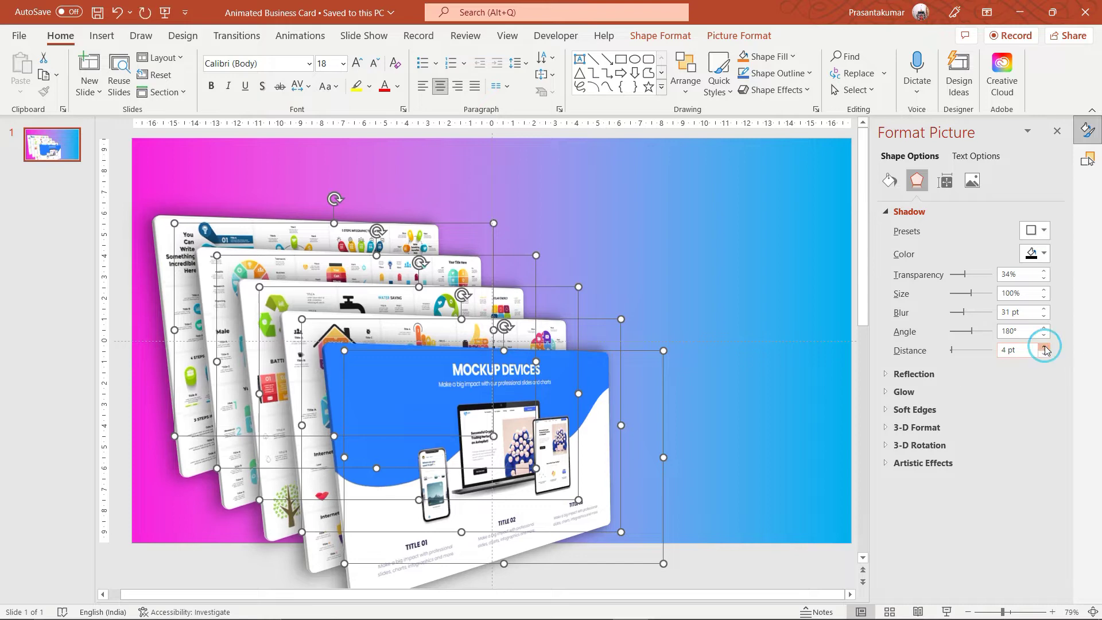
pyautogui.click(1045, 347)
pyautogui.click(1044, 346)
pyautogui.click(1044, 346)
pyautogui.click(1044, 347)
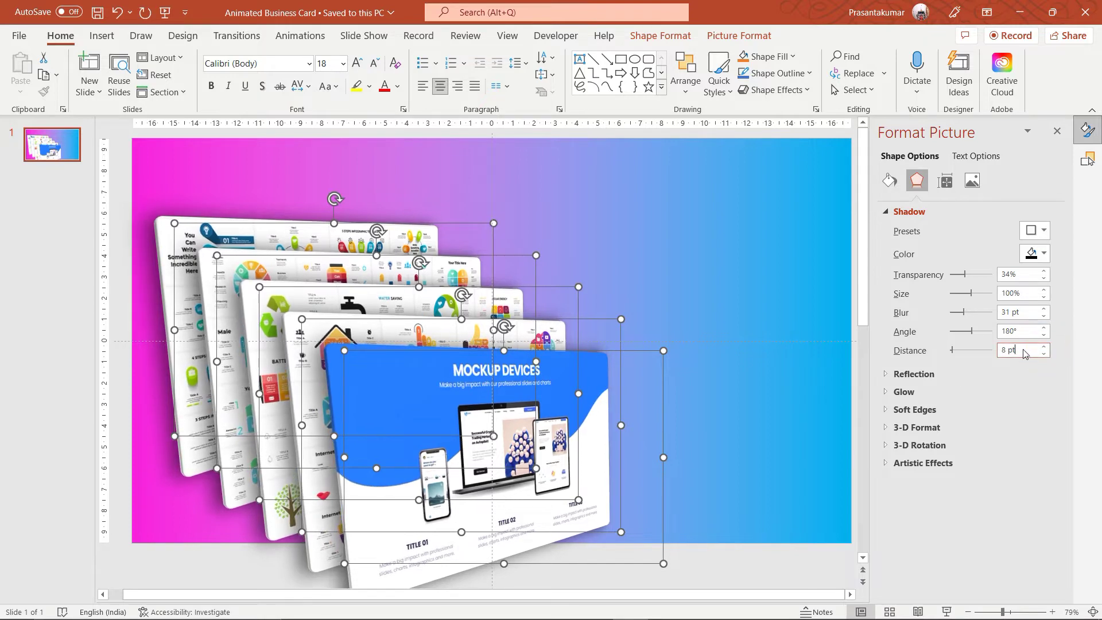
pyautogui.doubleClick(1010, 350)
pyautogui.write('20')
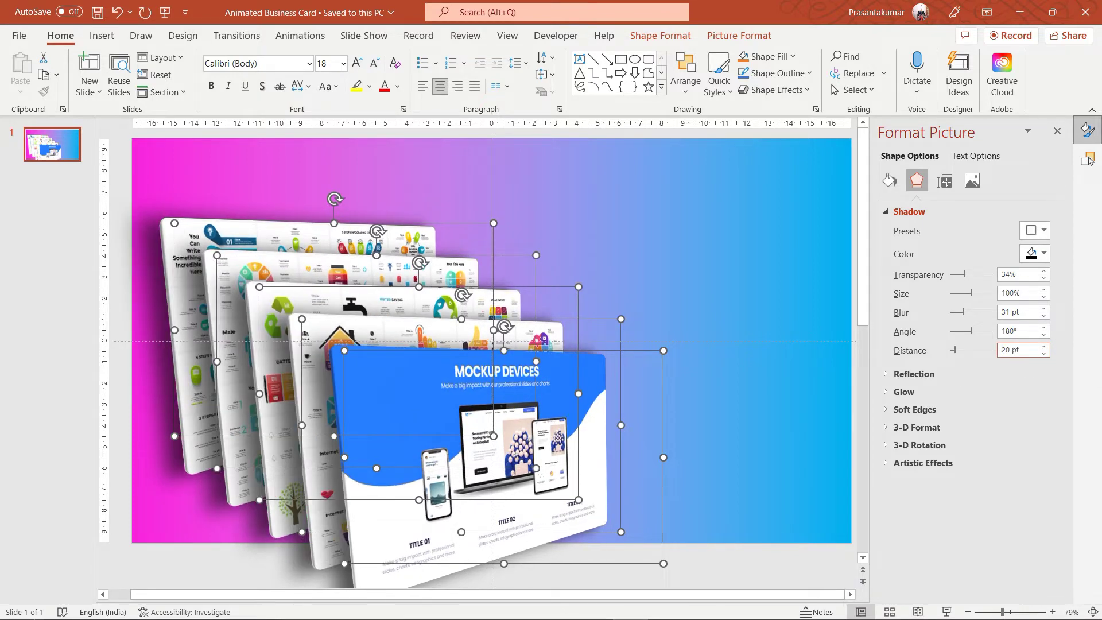
pyautogui.click(695, 328)
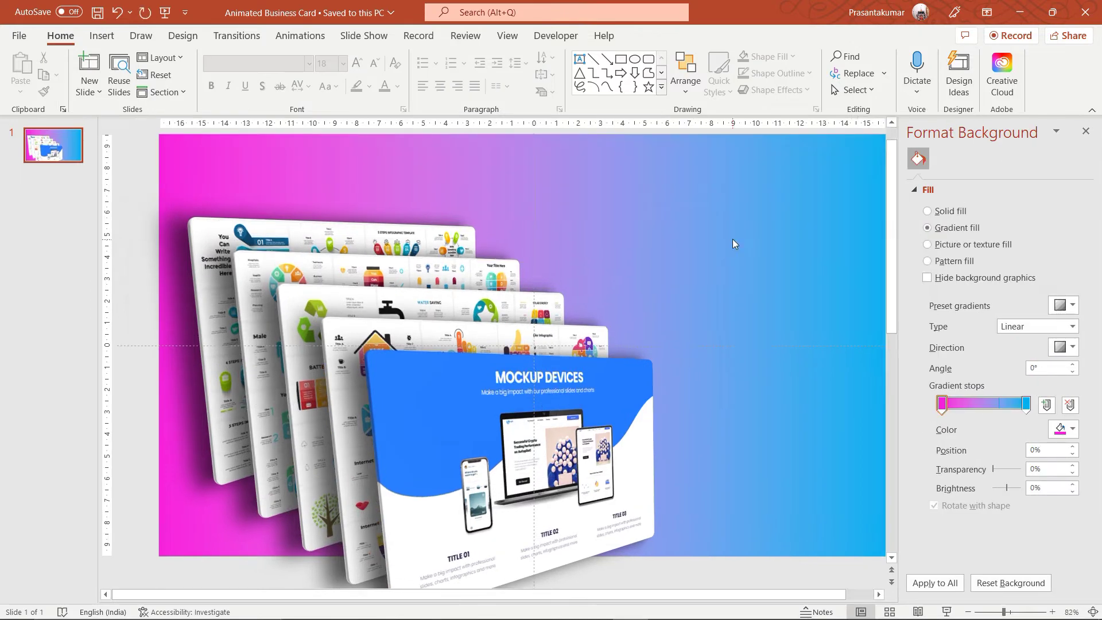
# - Add four blank slides after slide 1, then go back to slide 1
pyautogui.click(102, 36)
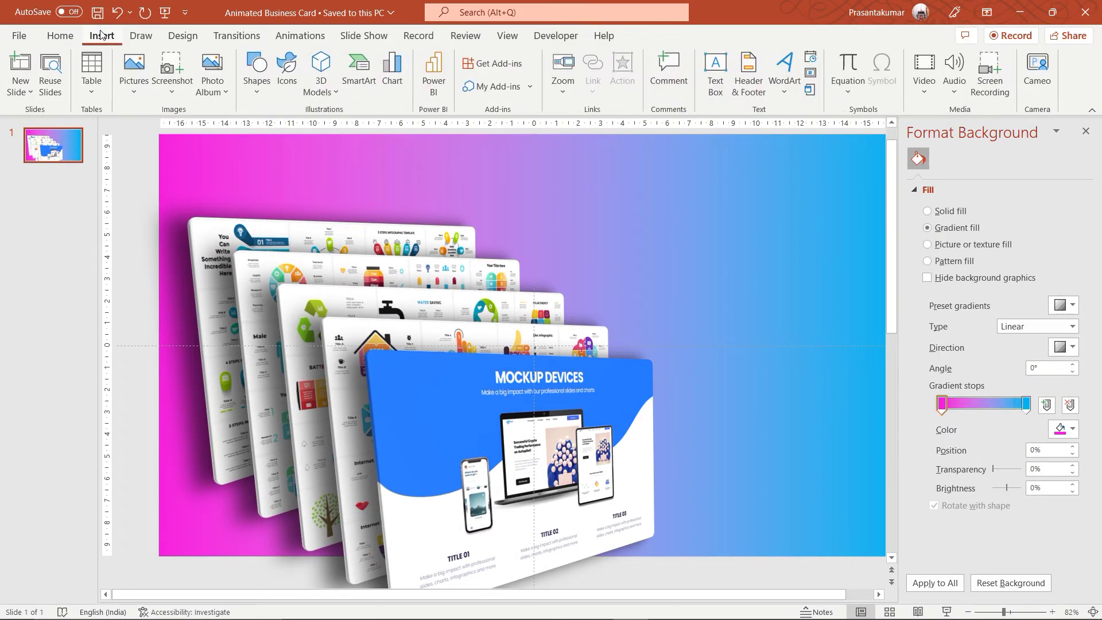
pyautogui.click(60, 36)
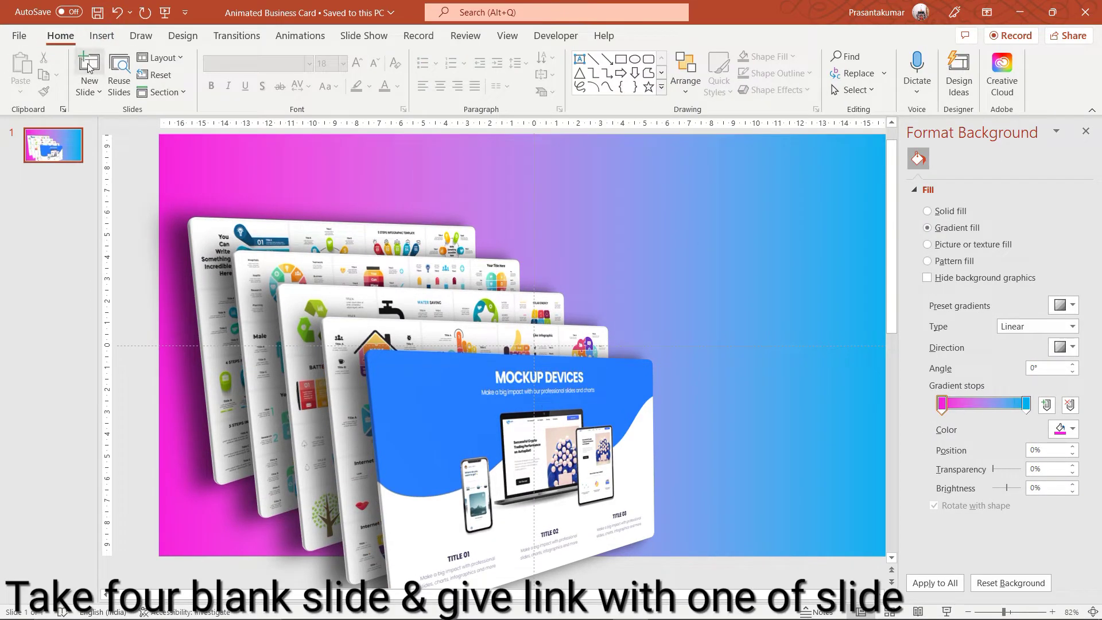
pyautogui.click(89, 63)
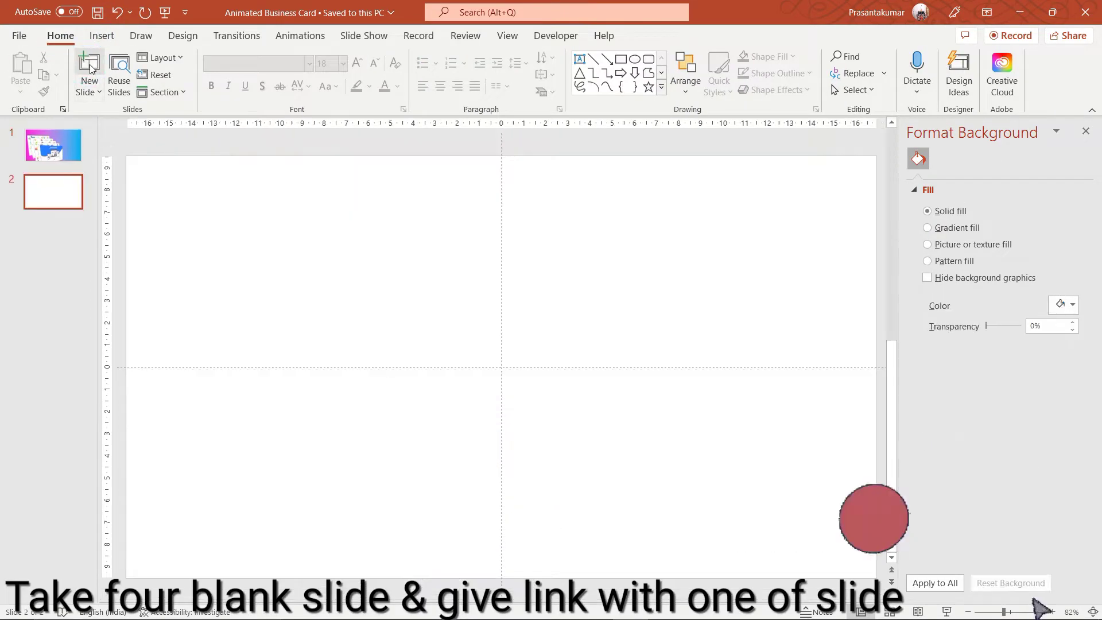
pyautogui.click(51, 204)
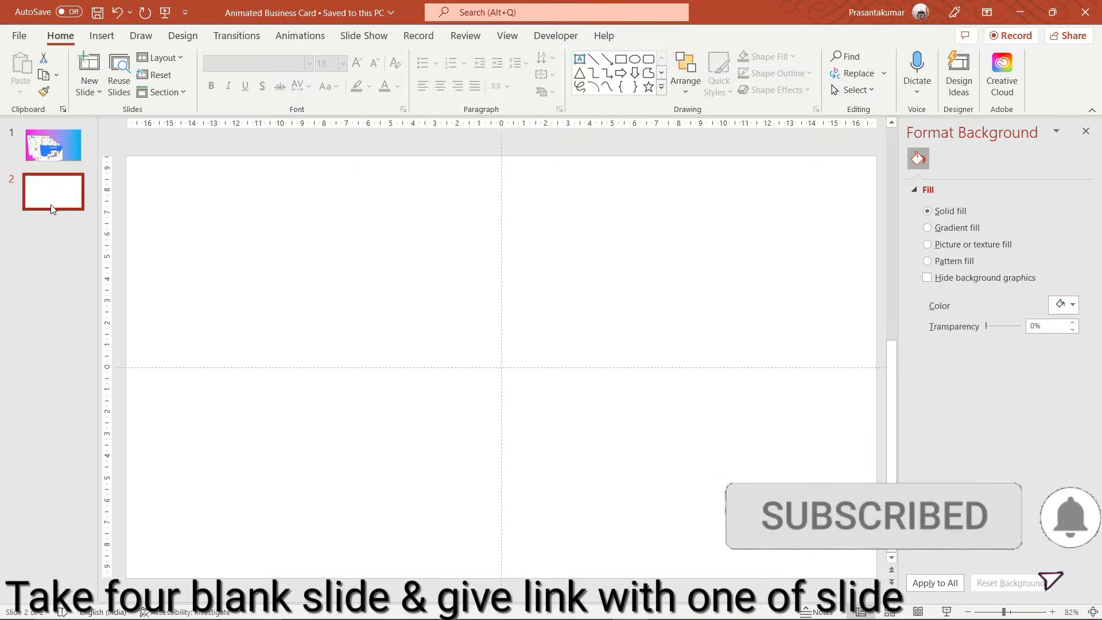
pyautogui.press('Return')
pyautogui.press('Return')
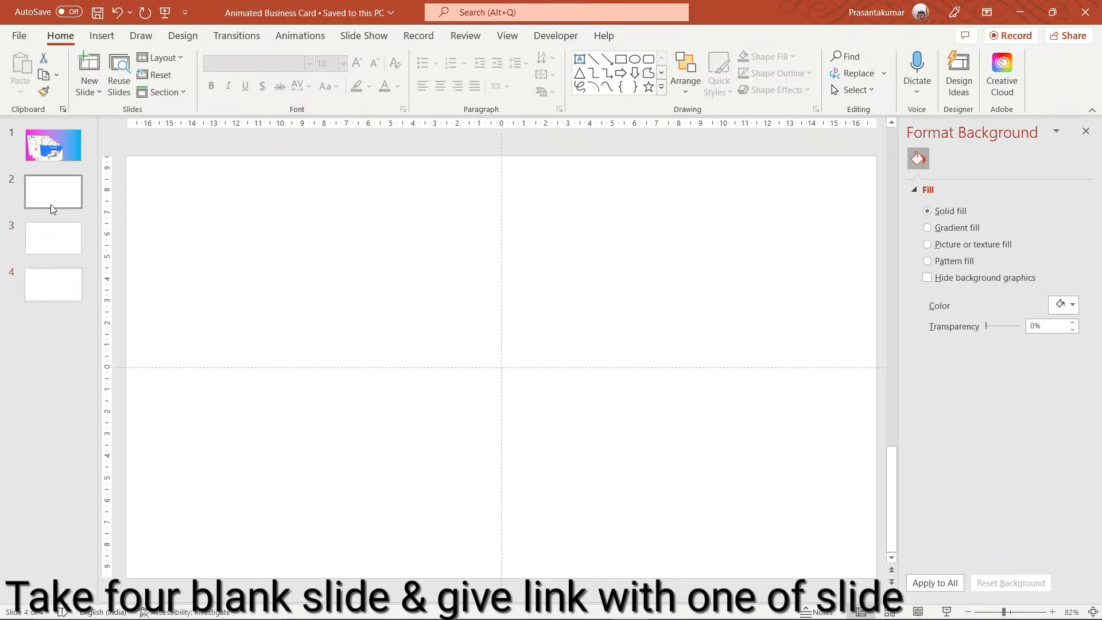
pyautogui.press('Return')
pyautogui.click(64, 152)
# - Hyperlink the rearmost card in the stack to Slide 5
pyautogui.click(241, 275)
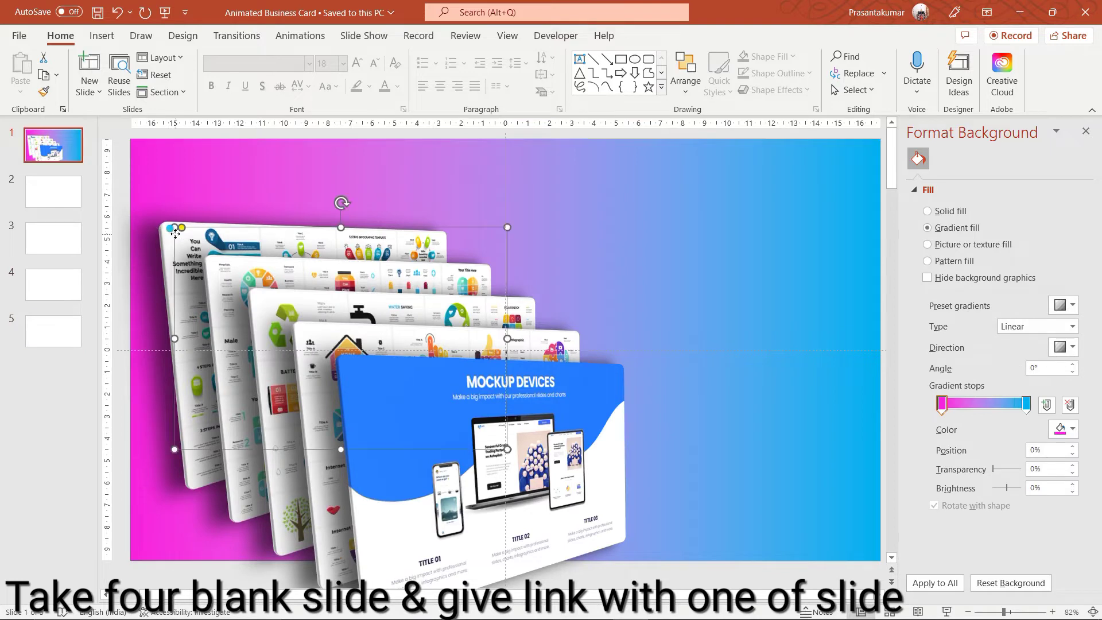
pyautogui.click(98, 36)
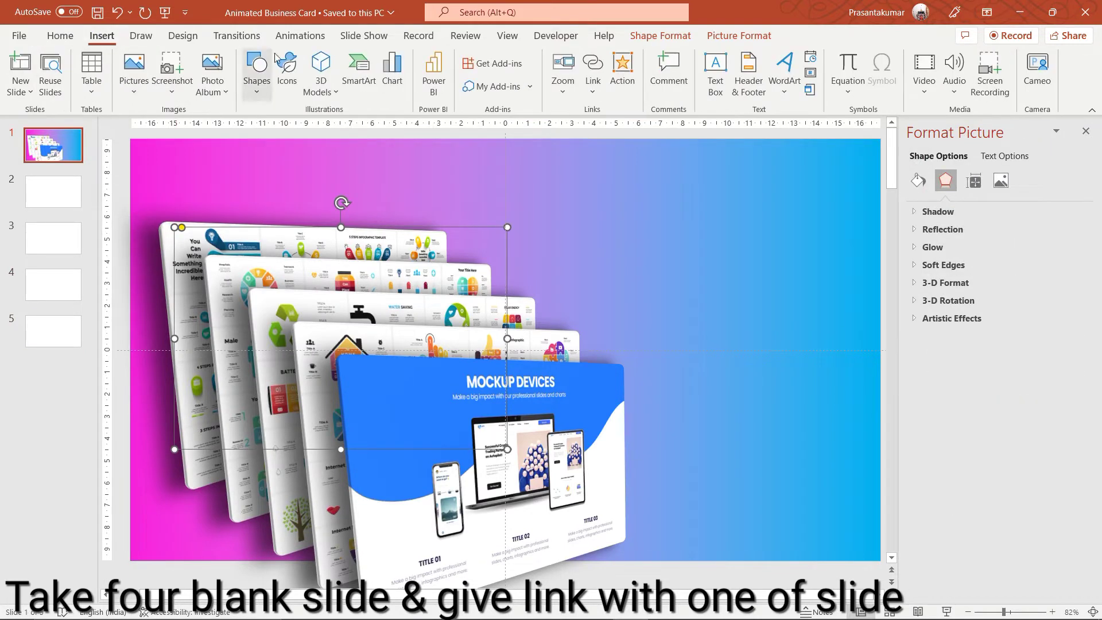
pyautogui.click(592, 87)
pyautogui.click(623, 169)
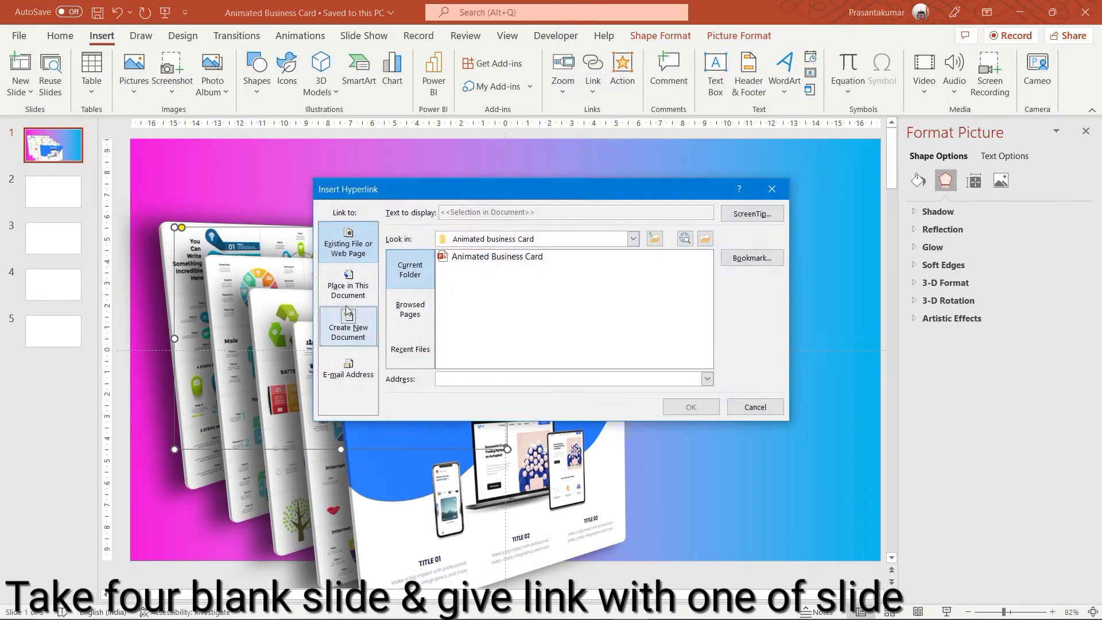
pyautogui.click(348, 284)
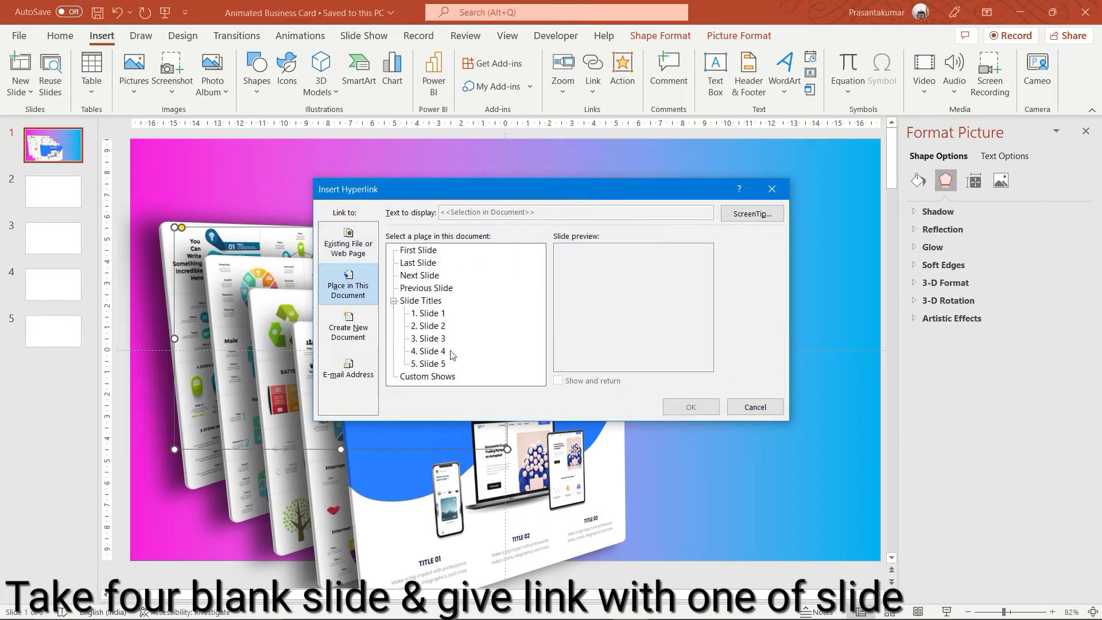
pyautogui.click(442, 364)
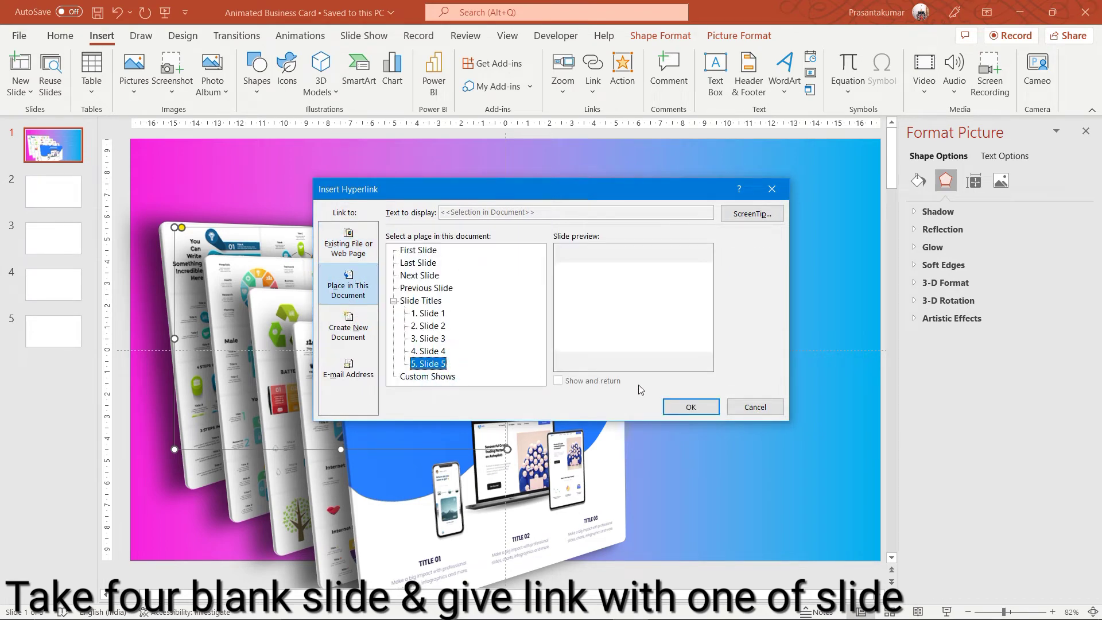
pyautogui.click(690, 407)
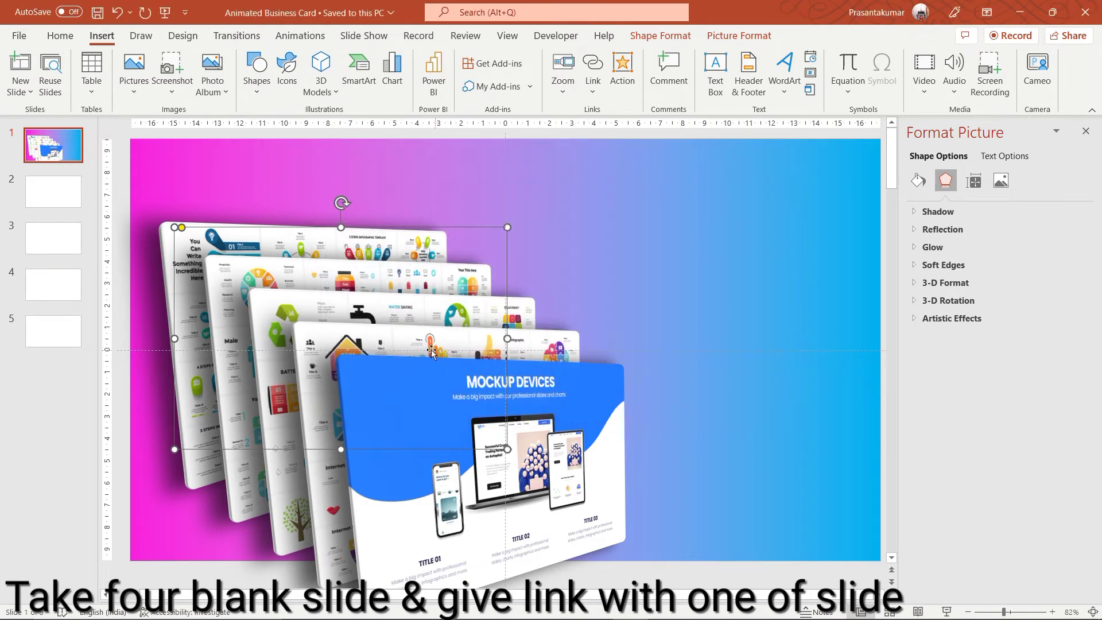
# - Link the second card to Slide 4 and the third card to Slide 3
pyautogui.click(477, 274)
pyautogui.click(593, 83)
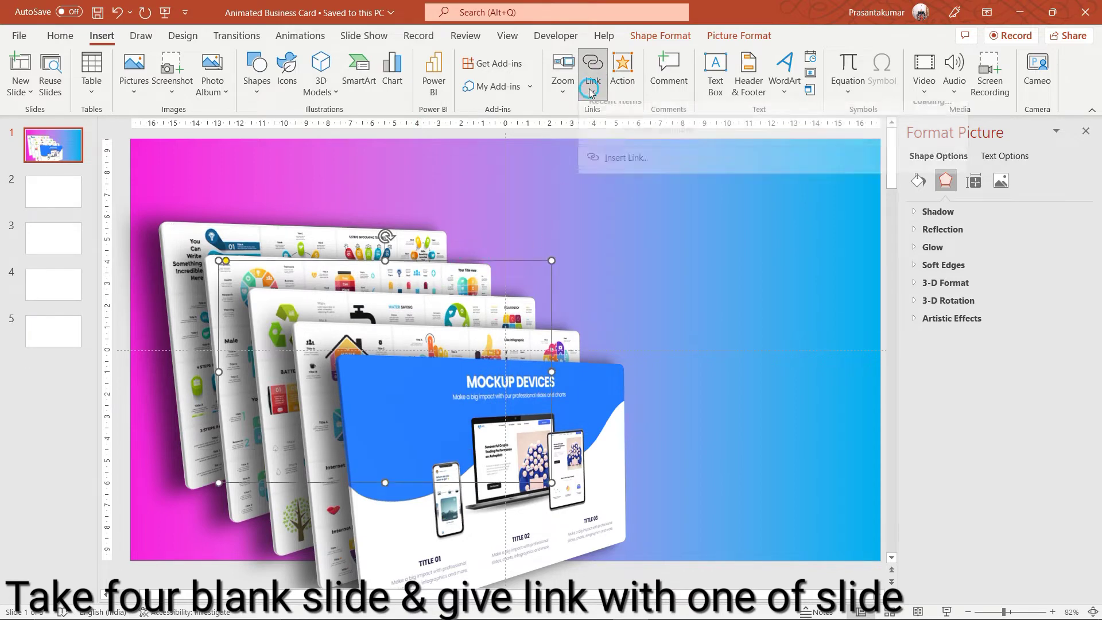
pyautogui.click(609, 173)
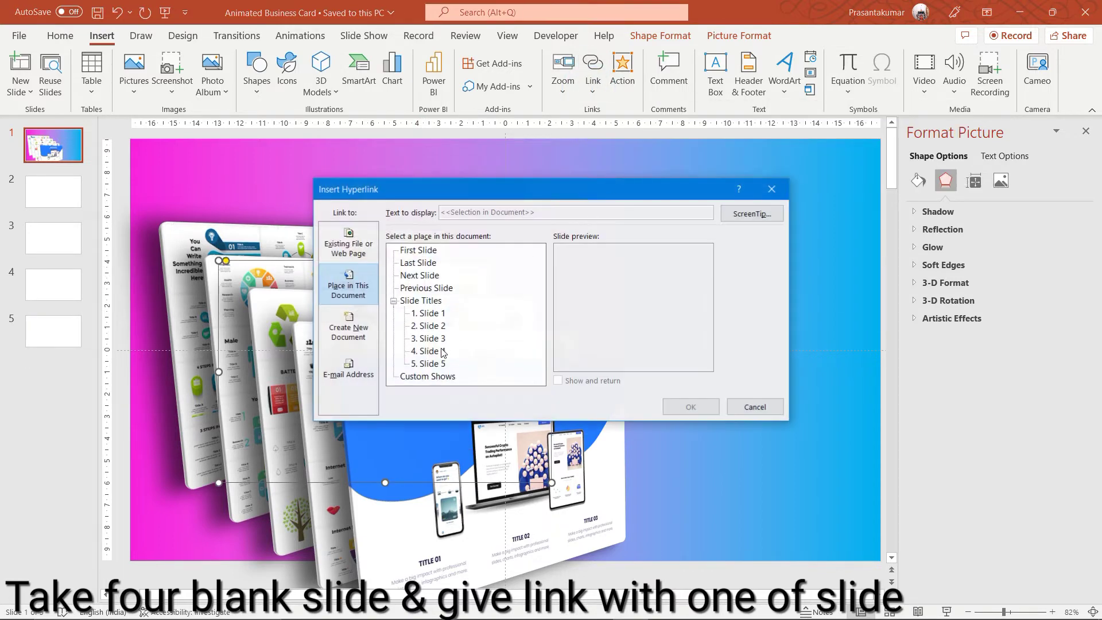
pyautogui.click(442, 351)
pyautogui.click(679, 407)
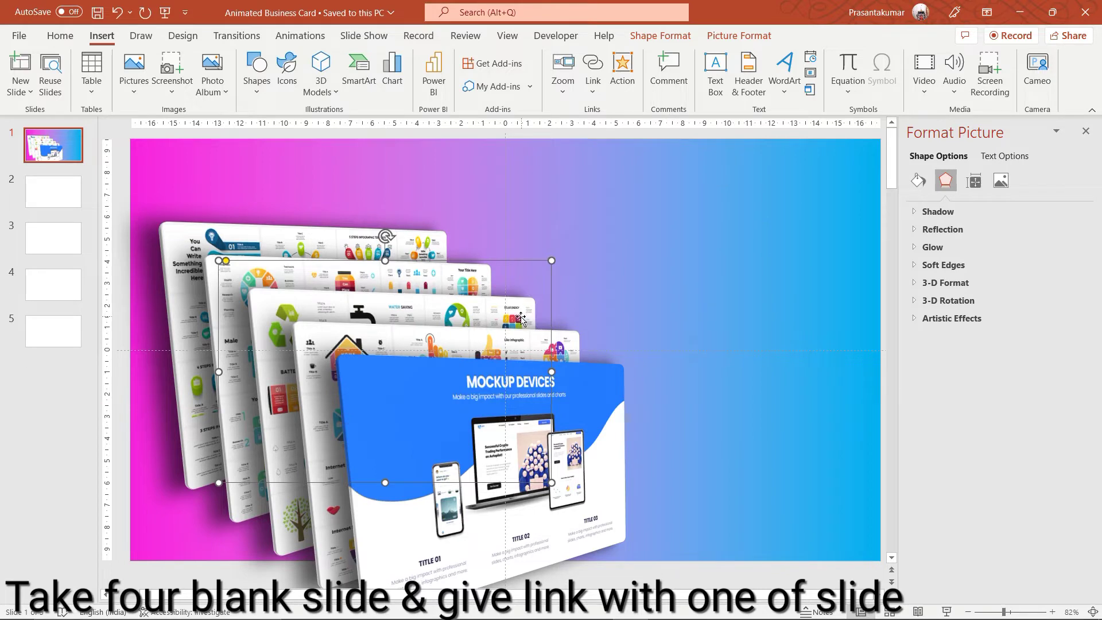
pyautogui.click(520, 319)
pyautogui.click(596, 93)
pyautogui.click(609, 164)
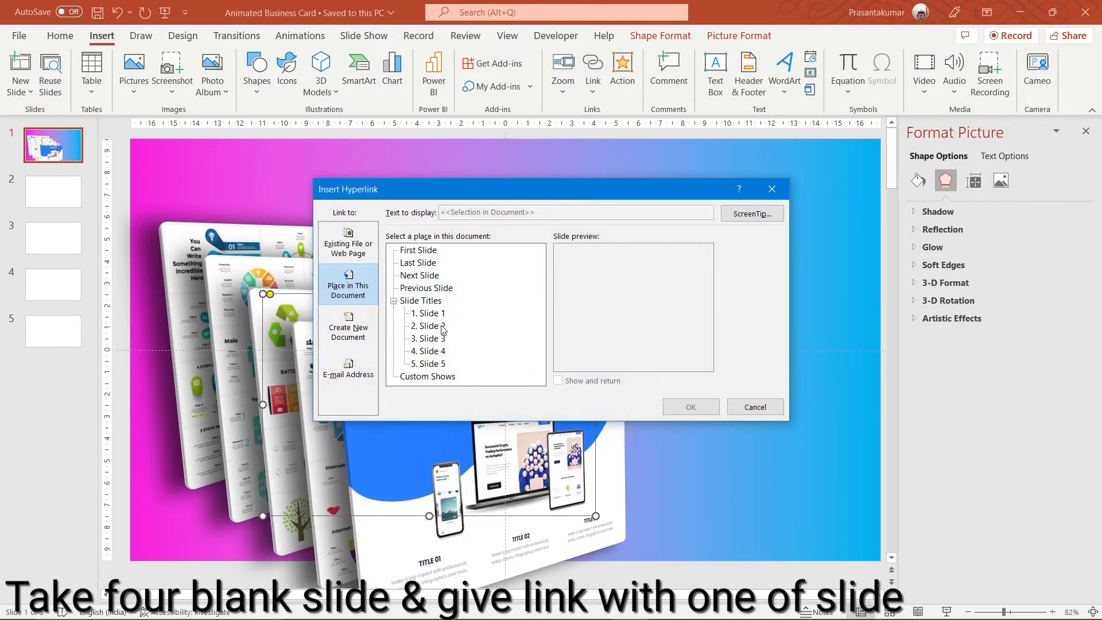
pyautogui.click(437, 339)
pyautogui.click(691, 407)
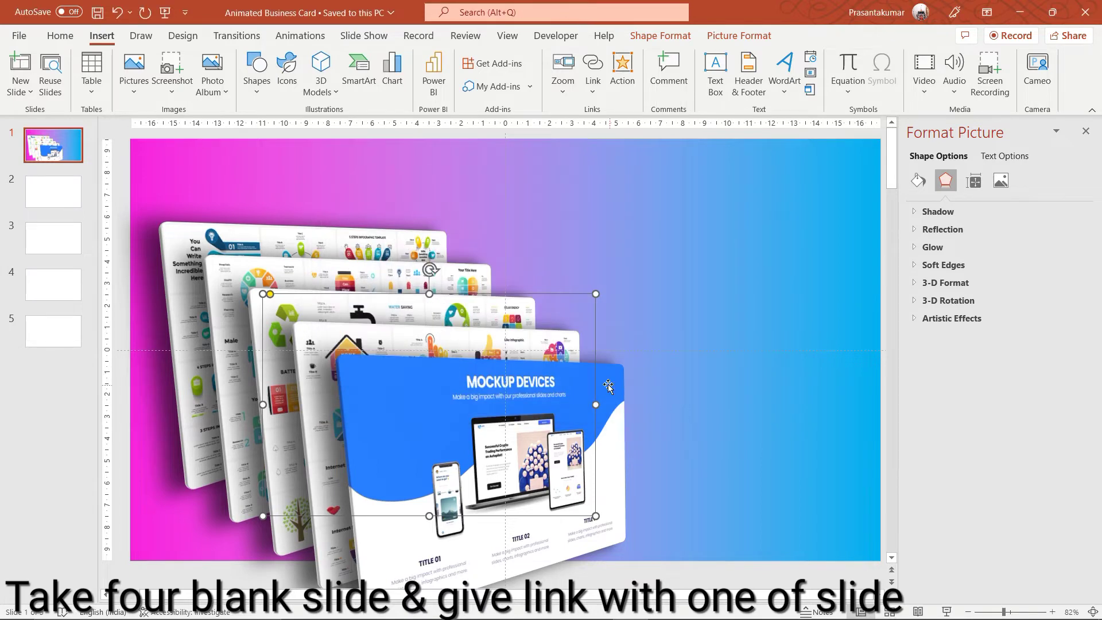
# - Link the fourth card to Slide 2 and the front MOCKUP DEVICES card to Slide 1
pyautogui.click(608, 386)
pyautogui.click(593, 86)
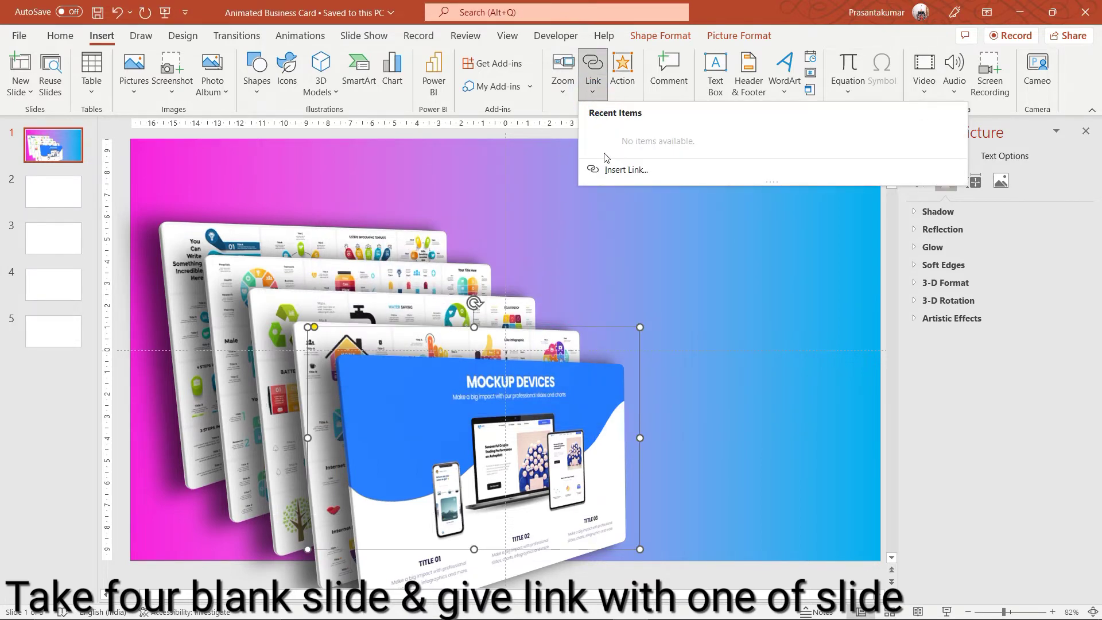
pyautogui.click(620, 169)
pyautogui.click(434, 325)
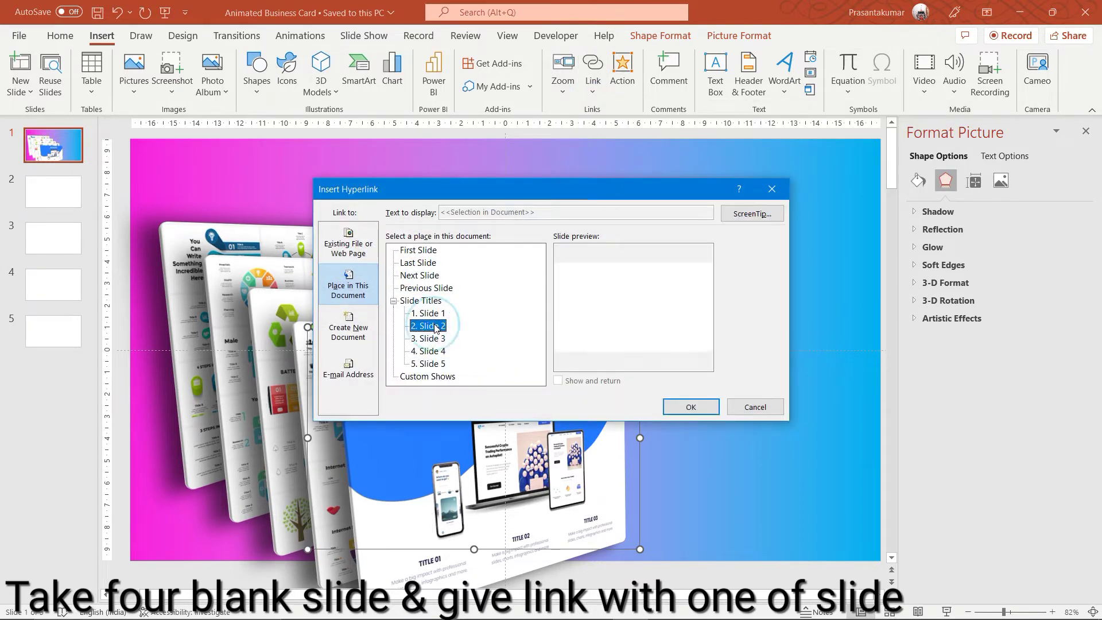
pyautogui.click(691, 407)
pyautogui.click(534, 404)
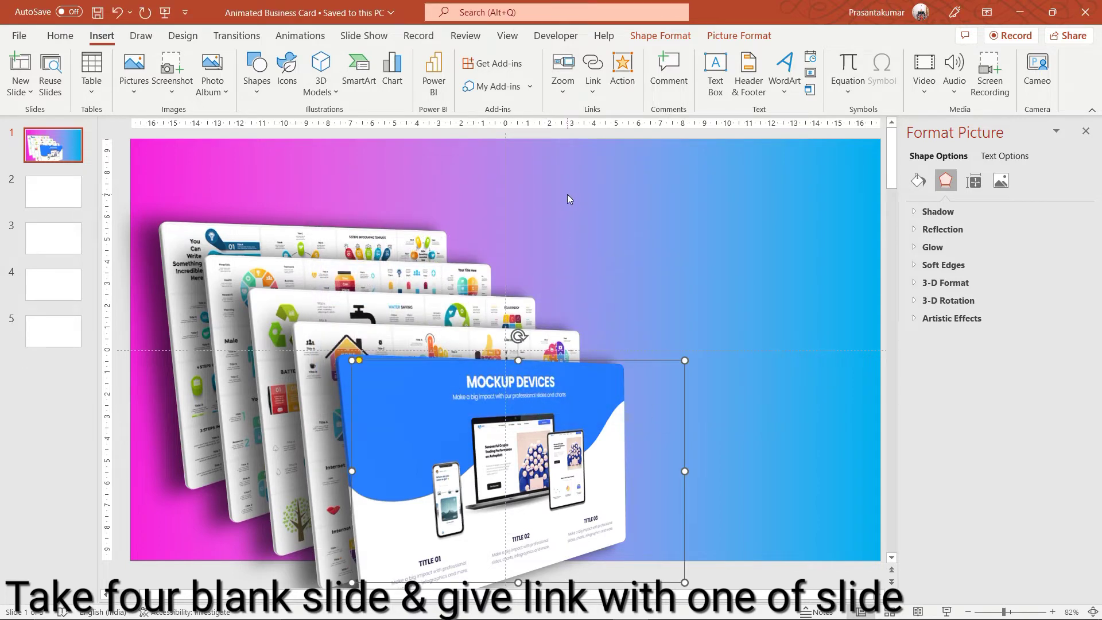
pyautogui.click(593, 86)
pyautogui.click(597, 167)
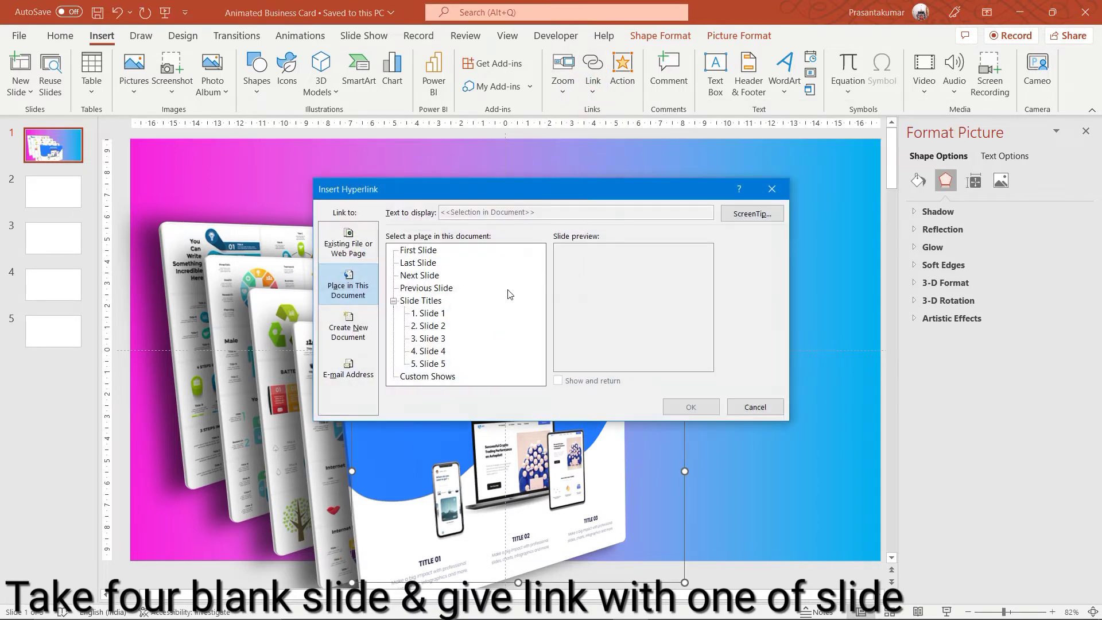
pyautogui.click(428, 313)
pyautogui.click(686, 402)
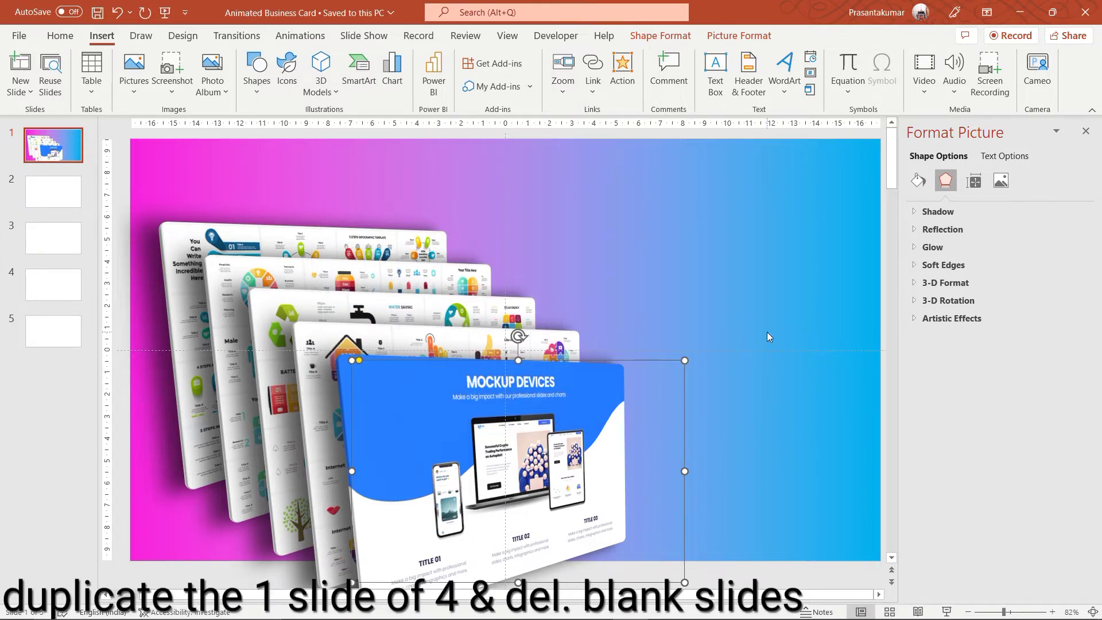
# - Duplicate the linked card-stack slide 1 with Ctrl+D
pyautogui.click(767, 331)
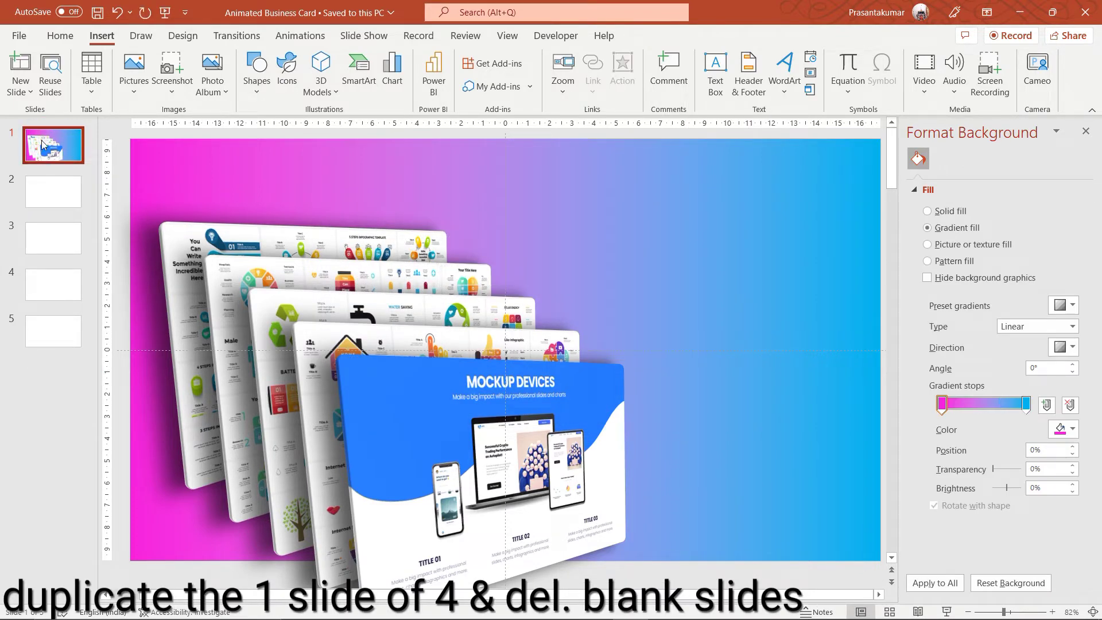
pyautogui.hotkey('ctrl', 'd')
pyautogui.hotkey('ctrl', 'd')
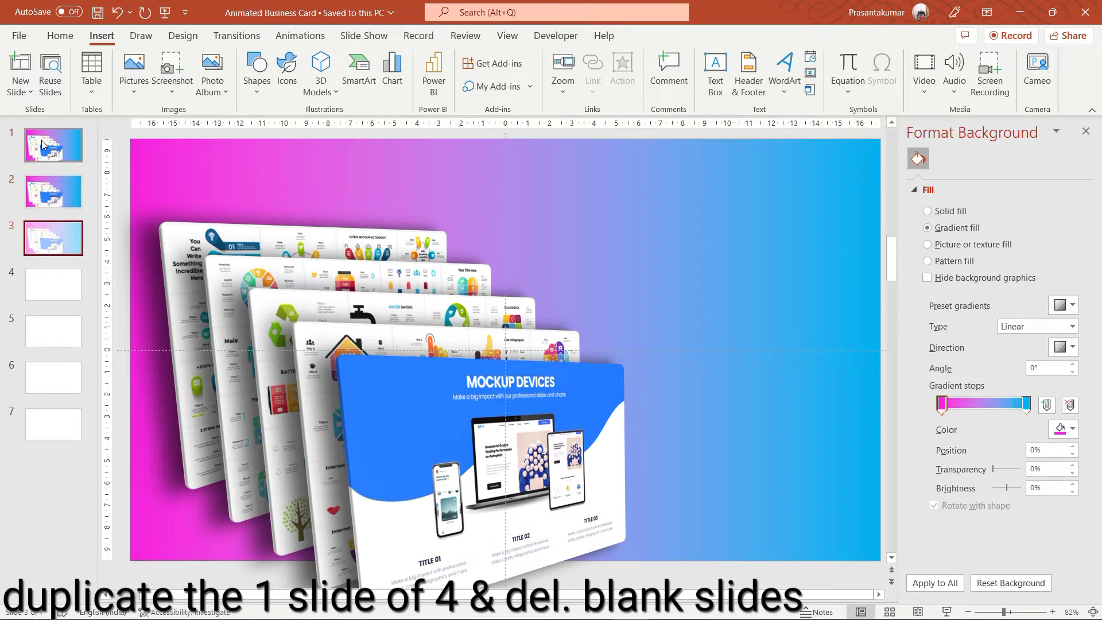
pyautogui.hotkey('ctrl', 'd')
pyautogui.hotkey('ctrl', 'd')
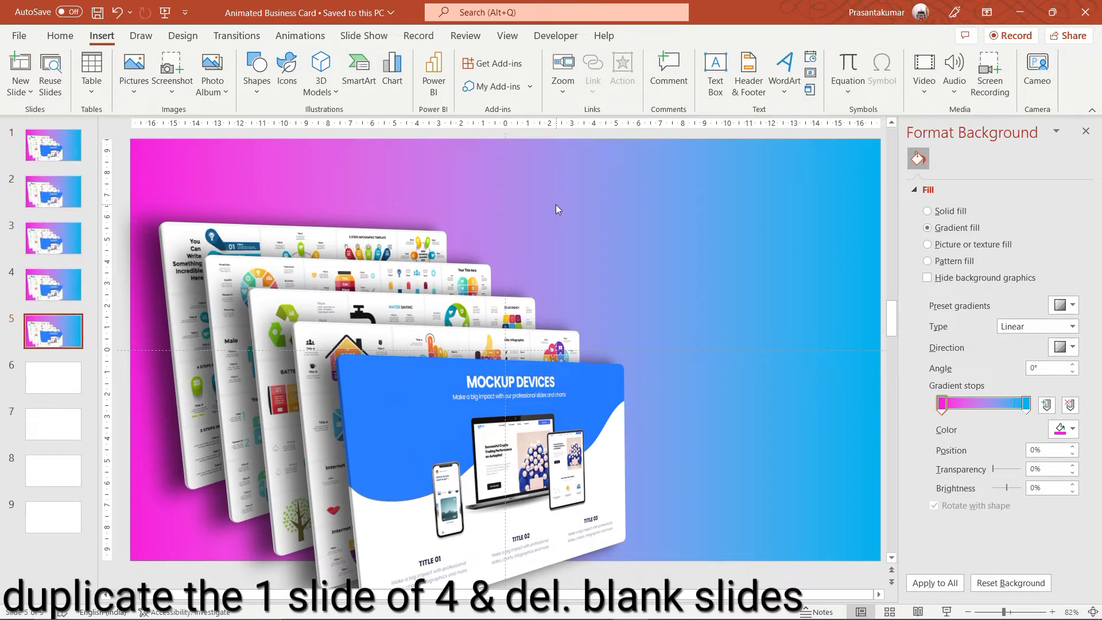
# - Delete blank slides 6 to 9 and go to slide 2
pyautogui.click(54, 378)
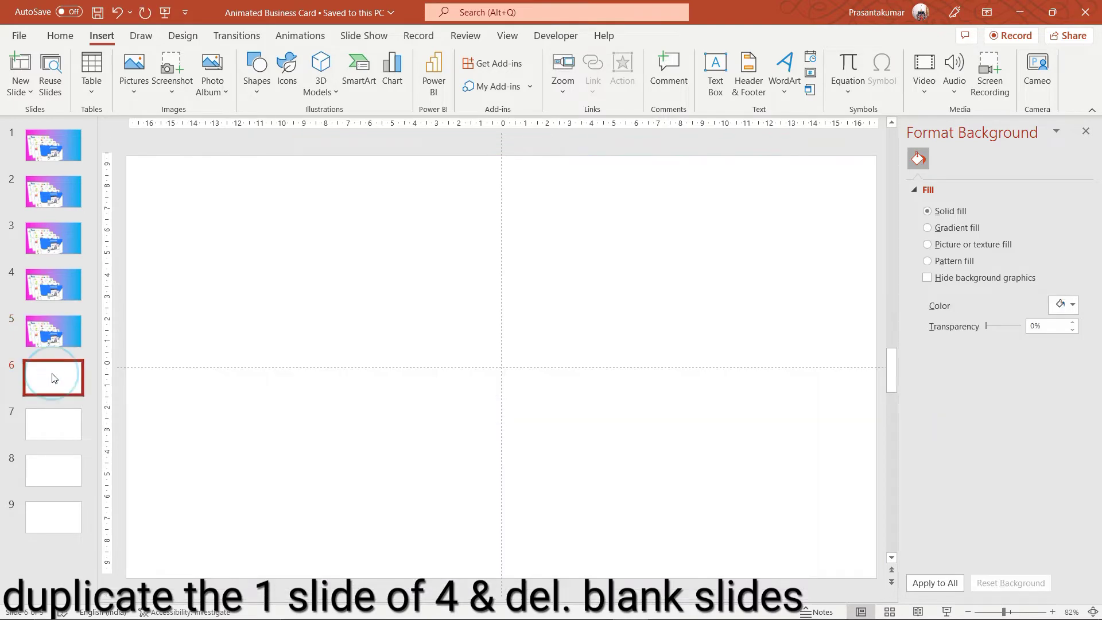
pyautogui.keyDown('shift'); pyautogui.click(68, 507); pyautogui.keyUp('shift')
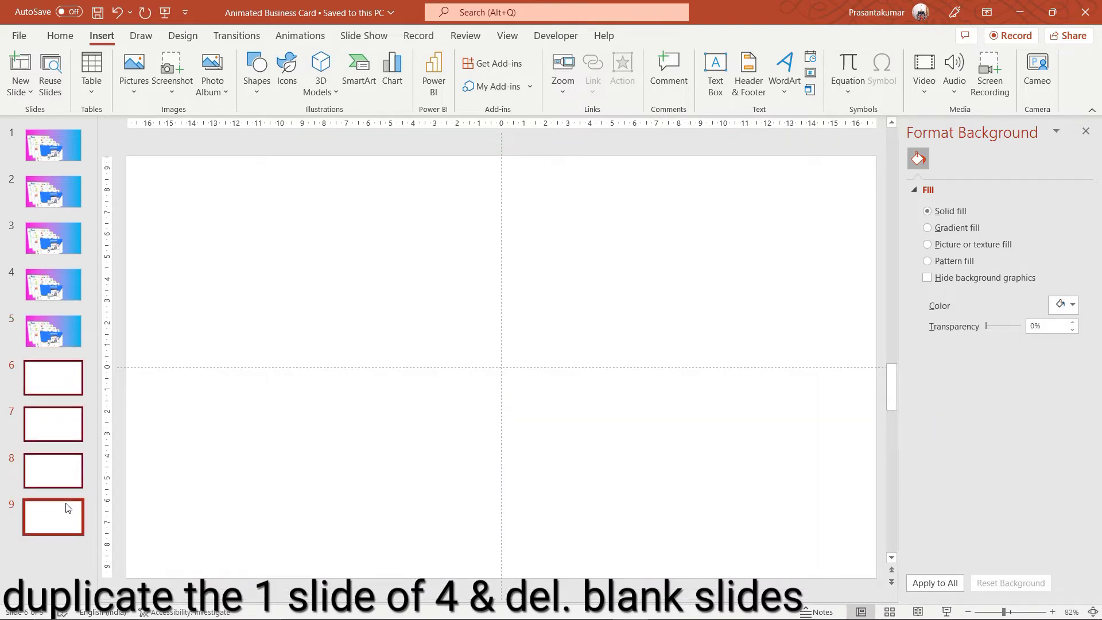
pyautogui.press('Delete')
pyautogui.click(62, 161)
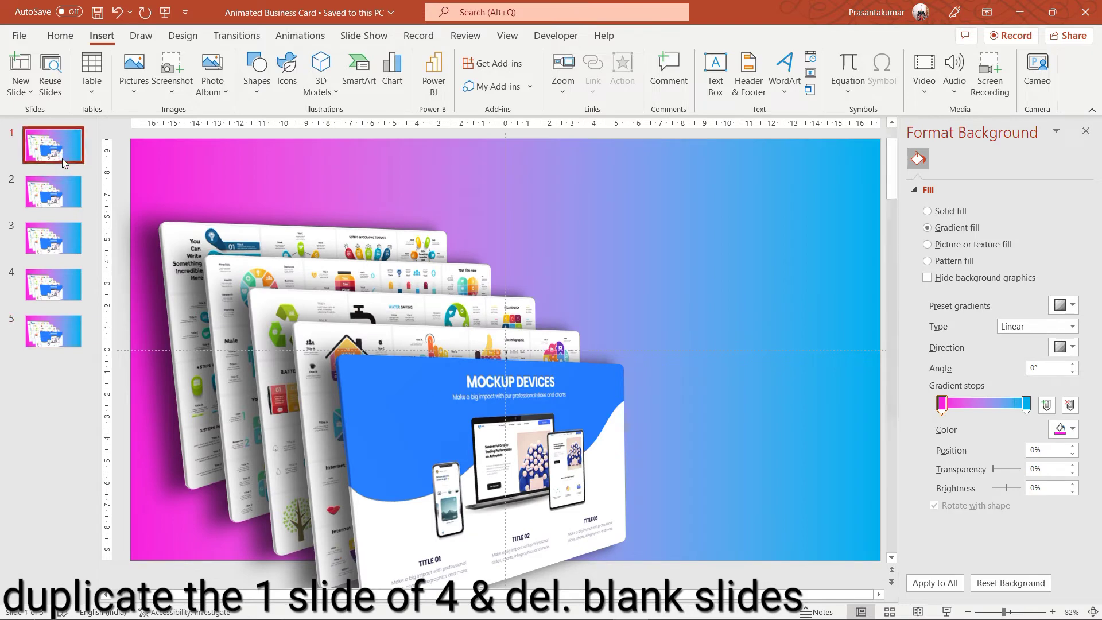
pyautogui.click(57, 189)
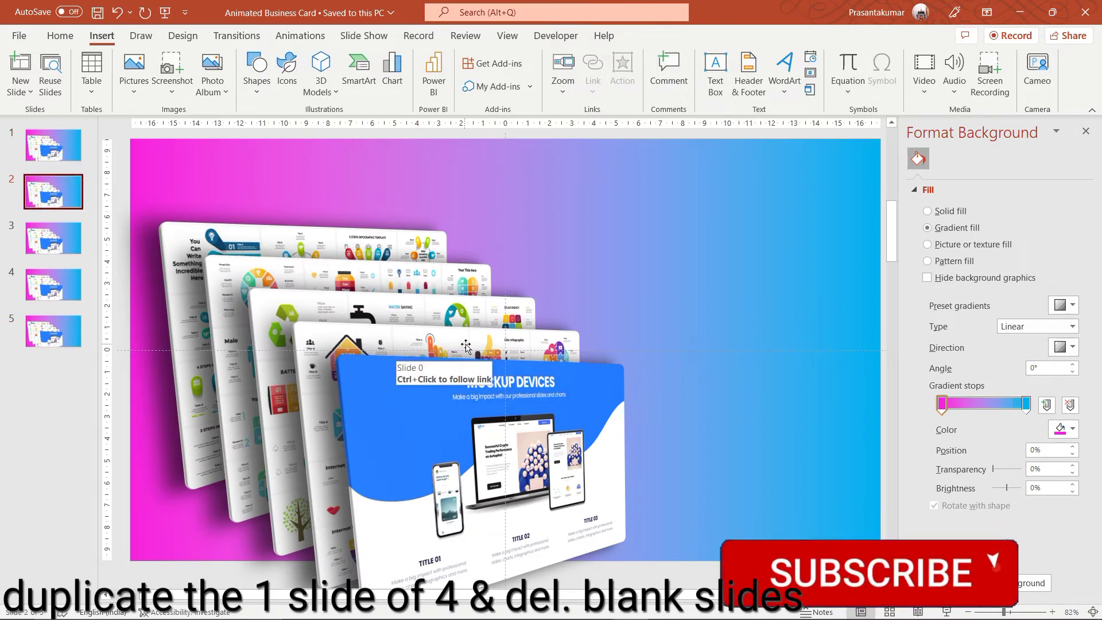
# - Position the MOCKUP DEVICES card at 10 cm horizontal and 10 cm vertical
pyautogui.click(396, 352)
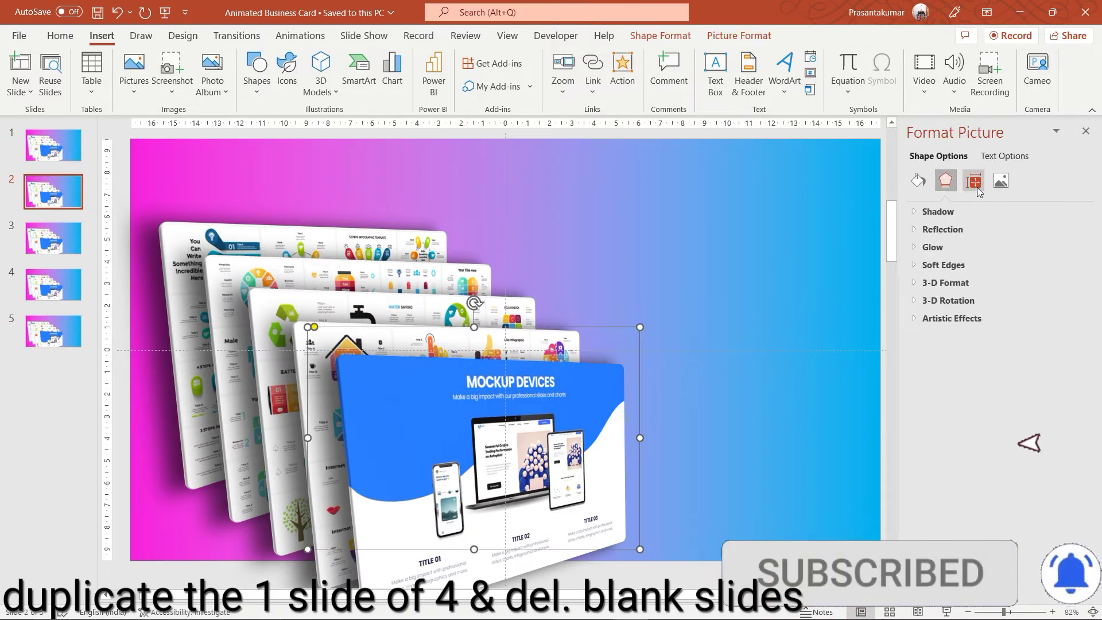
pyautogui.click(974, 181)
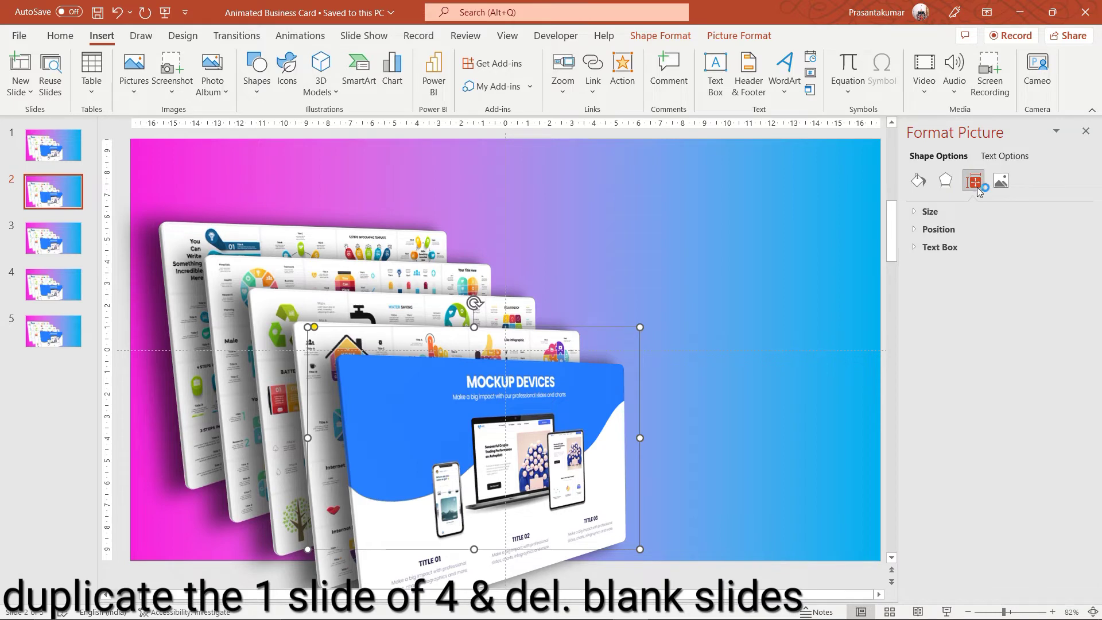
pyautogui.click(964, 230)
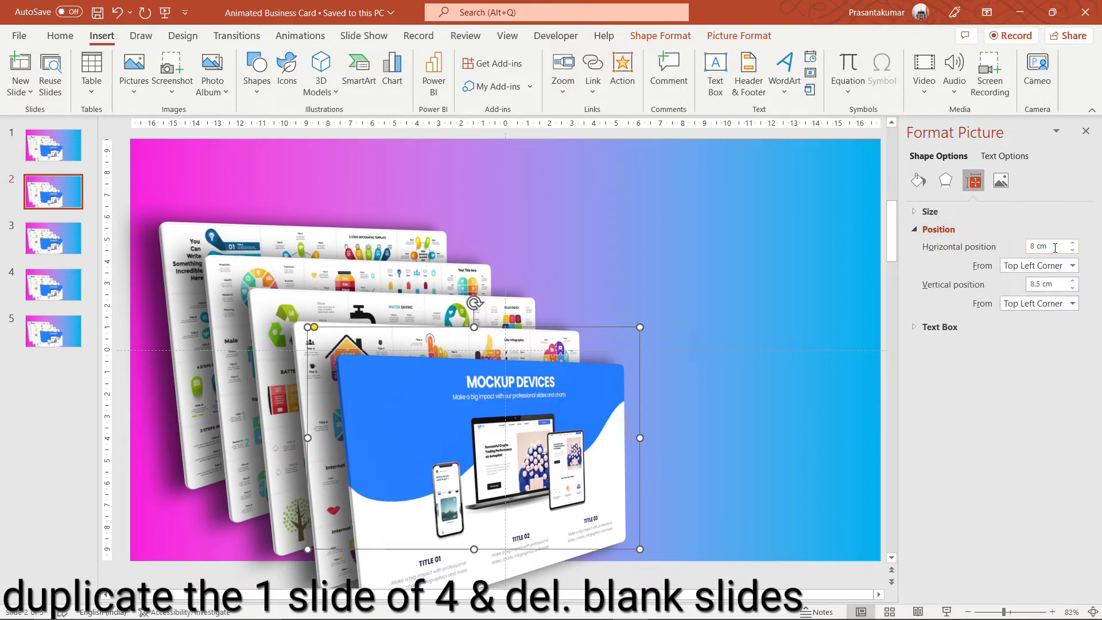
pyautogui.moveTo(1055, 248); pyautogui.dragTo(1028, 248)
pyautogui.write('10')
pyautogui.press('Tab')
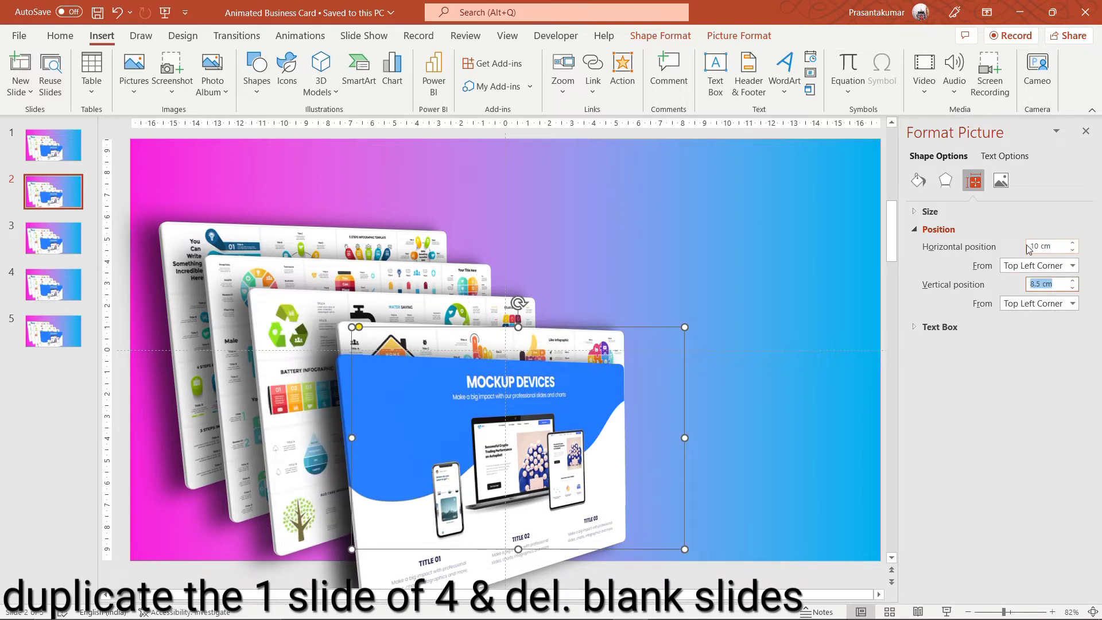
pyautogui.write('10')
pyautogui.press('Return')
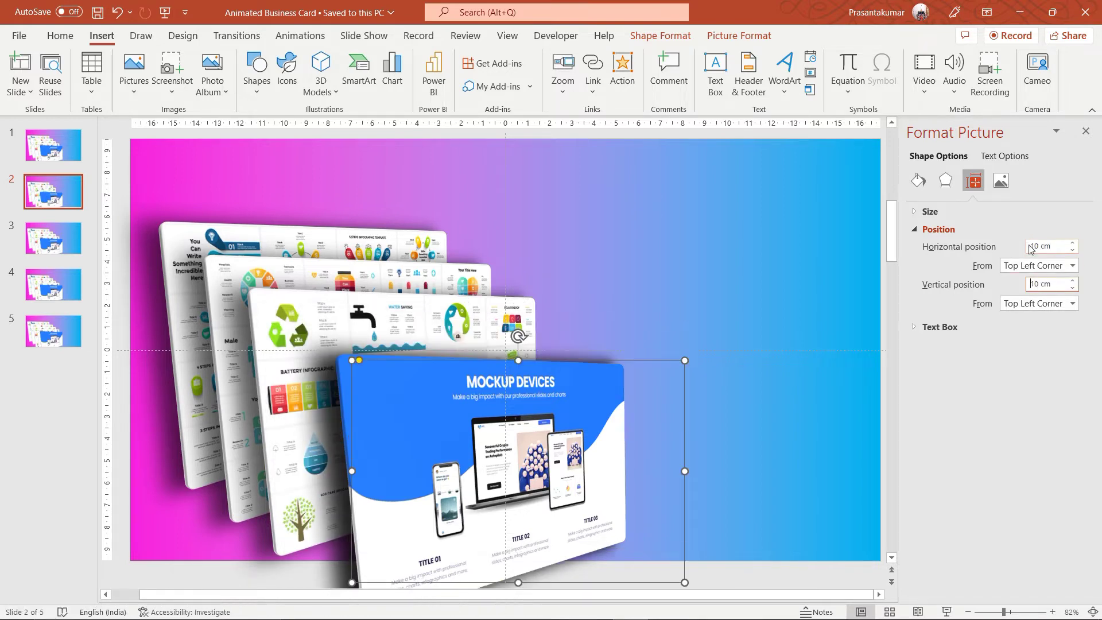
# - Move the mockup card to 8 cm horizontal and 8.5 cm vertical
pyautogui.click(771, 318)
pyautogui.click(631, 407)
pyautogui.click(945, 181)
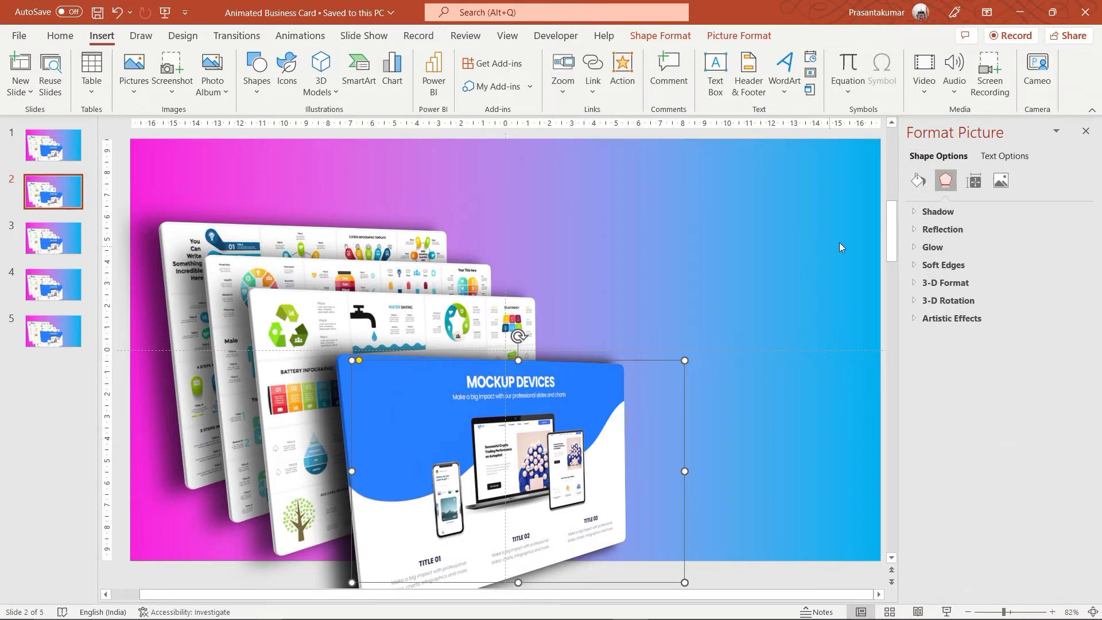
pyautogui.click(975, 181)
pyautogui.click(955, 247)
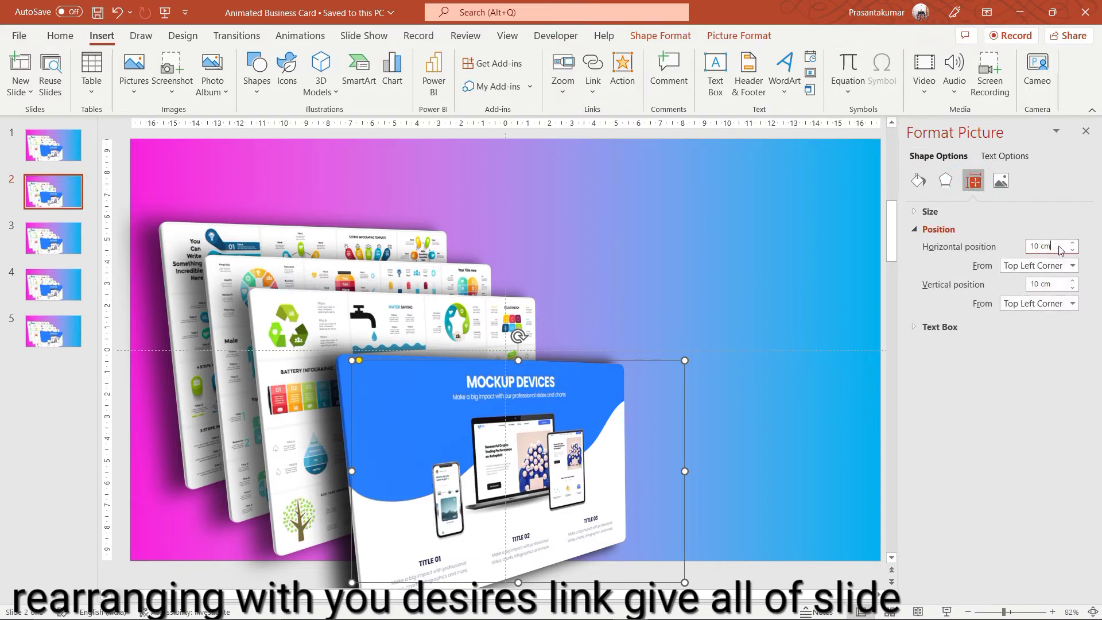
pyautogui.write('8')
pyautogui.press('Tab')
pyautogui.write('5')
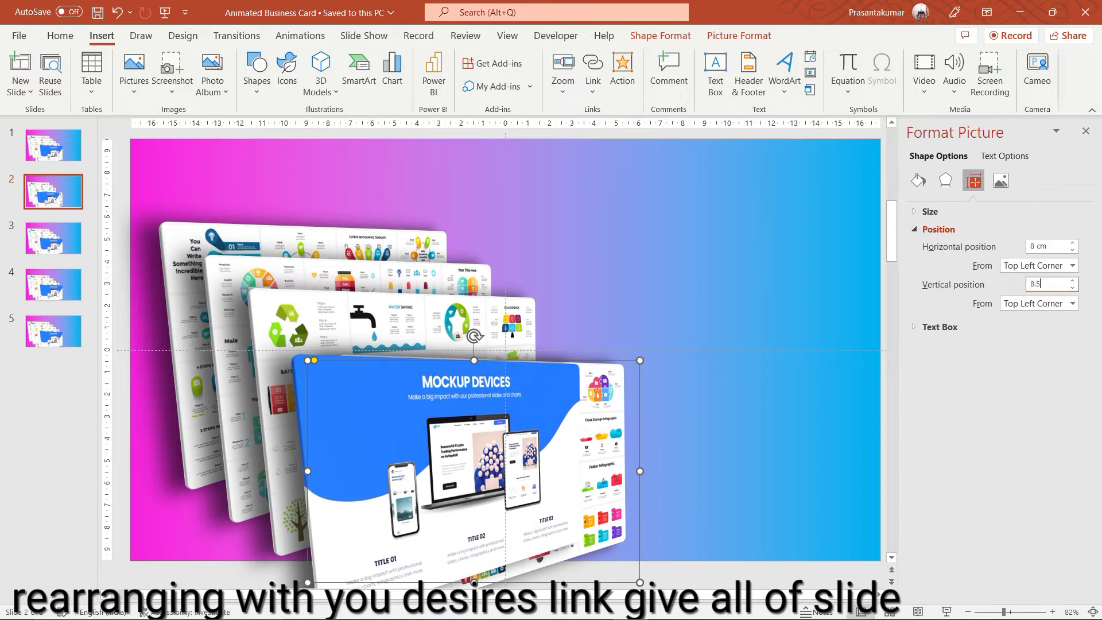
pyautogui.press('Return')
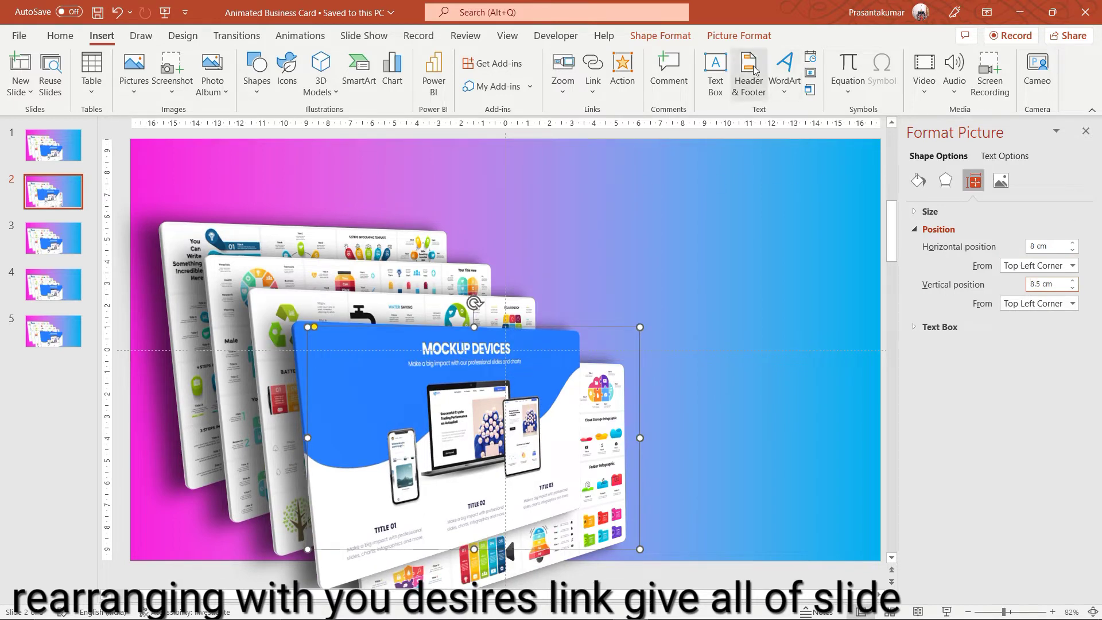
# - Send the mockup card one layer backward, behind the DIGITAL card
pyautogui.click(660, 35)
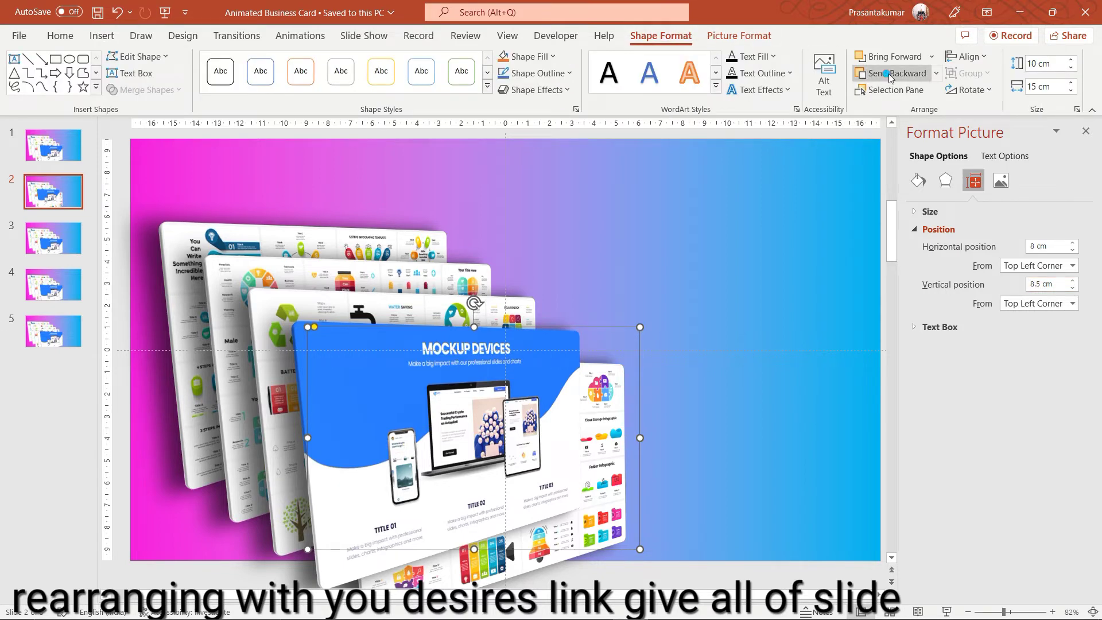
pyautogui.click(893, 74)
pyautogui.click(800, 228)
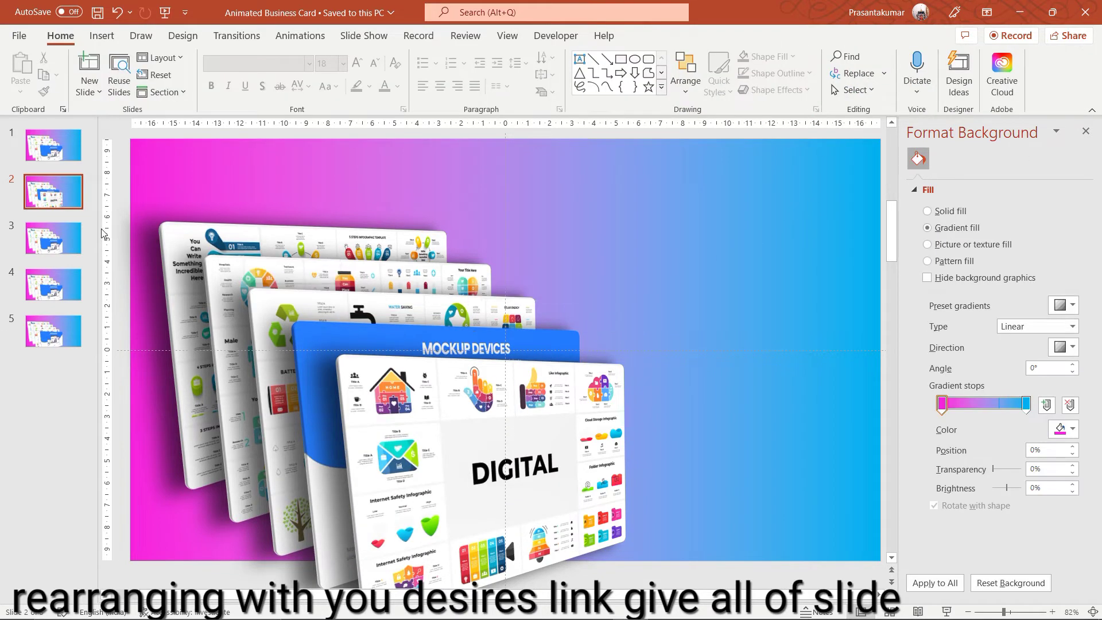
# - On slide 3, position one card at 10 cm horizontal and 10 cm vertical
pyautogui.click(69, 226)
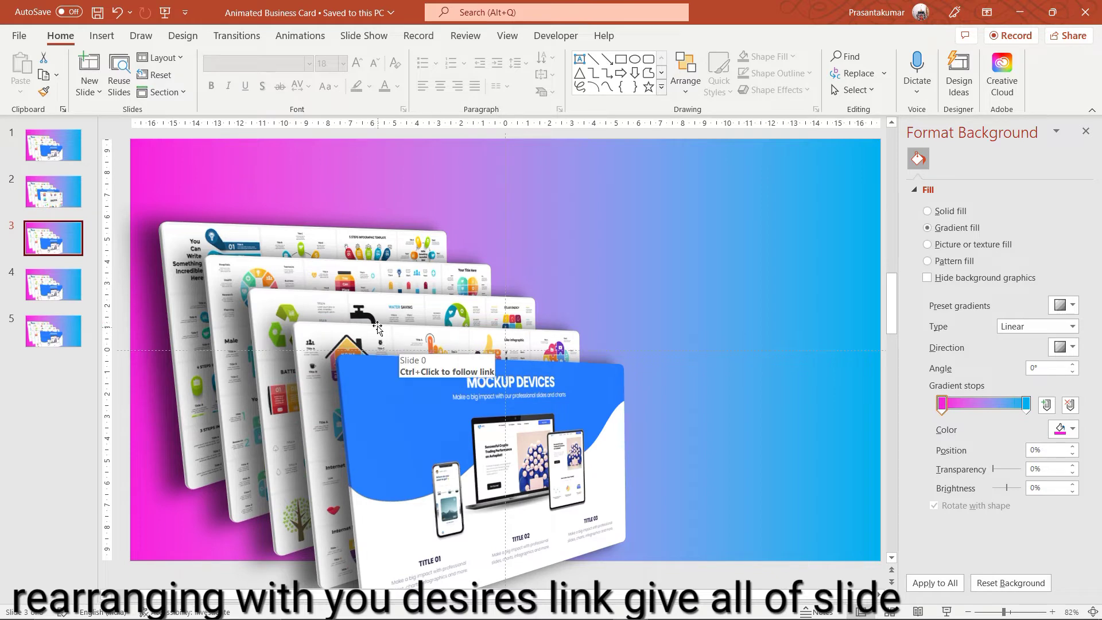
pyautogui.click(384, 310)
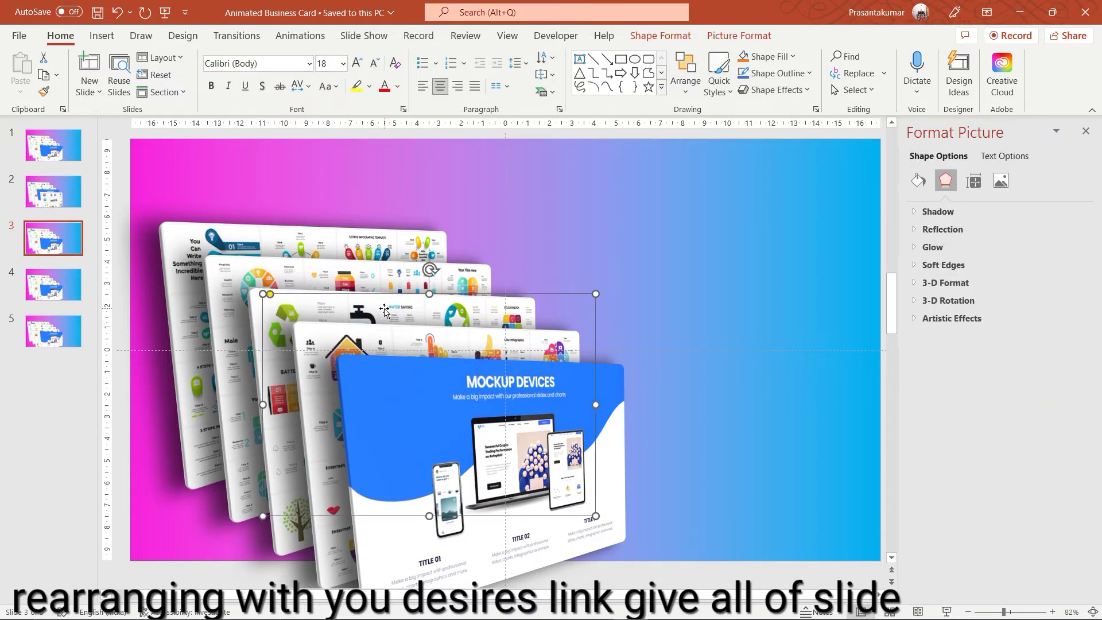
pyautogui.click(974, 181)
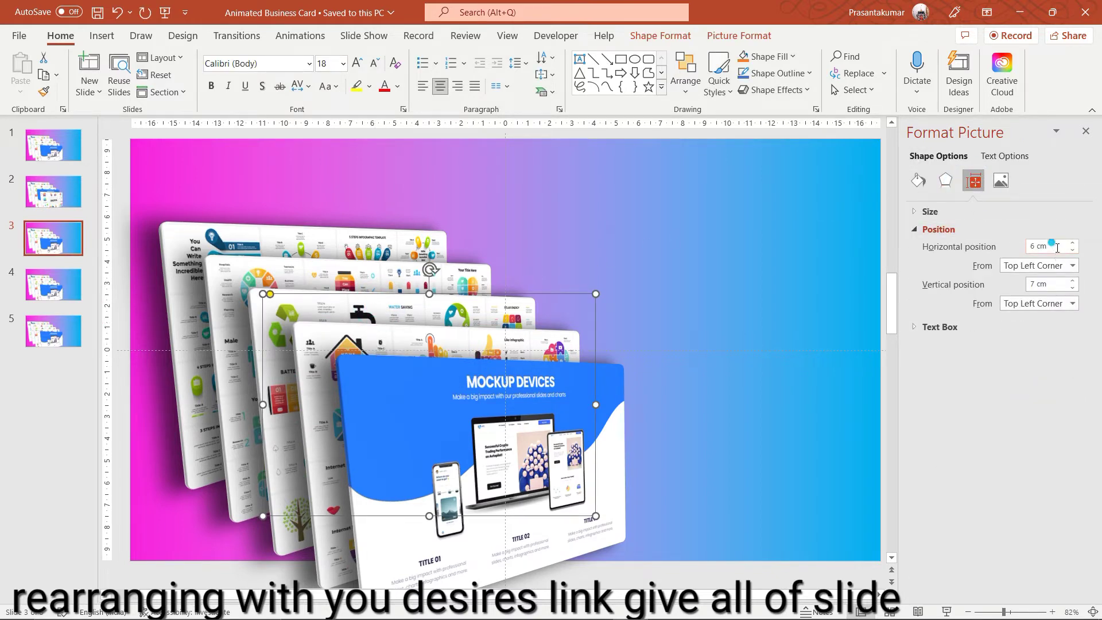
pyautogui.moveTo(1057, 248); pyautogui.dragTo(1014, 248)
pyautogui.write('10')
pyautogui.press('Tab')
pyautogui.press('Tab')
pyautogui.write('1')
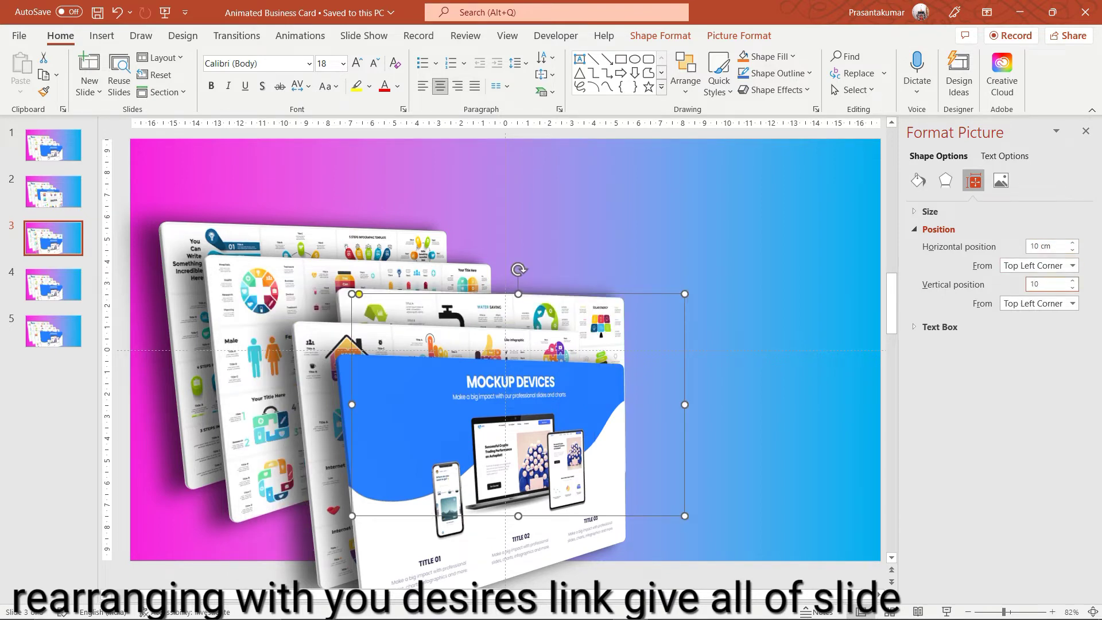
pyautogui.press('Return')
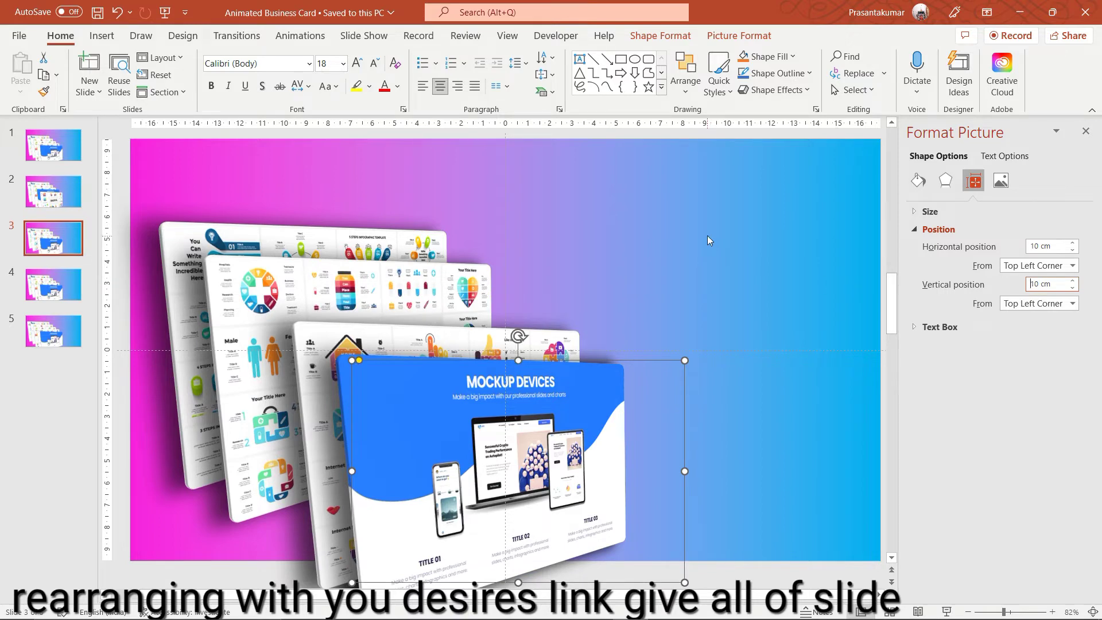
pyautogui.click(708, 235)
# - Move another card to 6 cm by 7 cm and send it one layer back
pyautogui.click(514, 348)
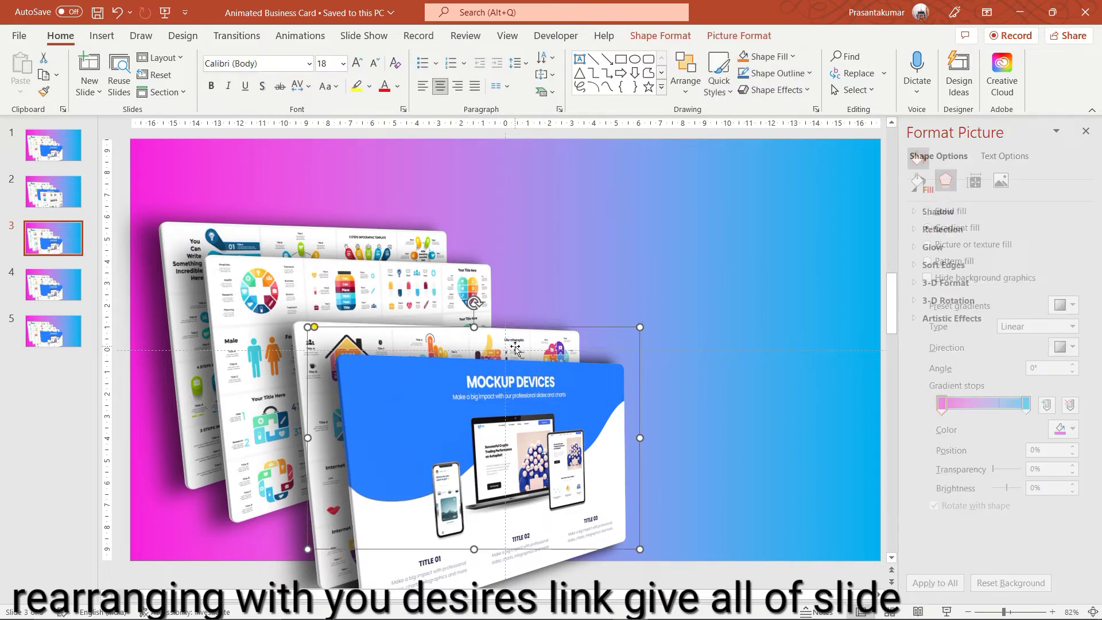
pyautogui.click(972, 183)
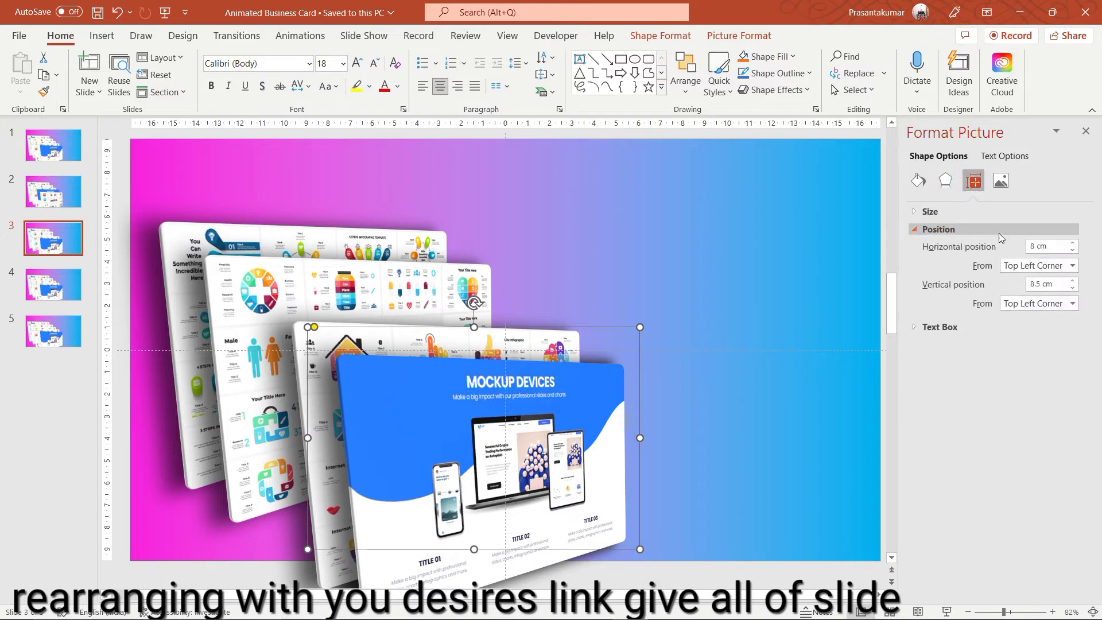
pyautogui.doubleClick(1040, 246)
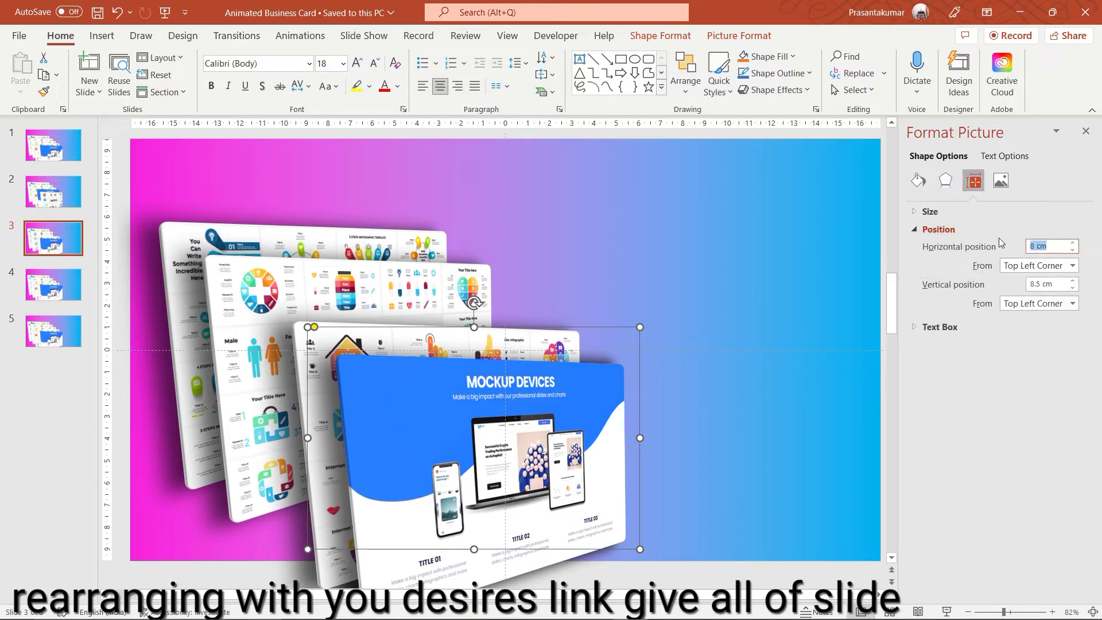
pyautogui.write('6')
pyautogui.press('Return')
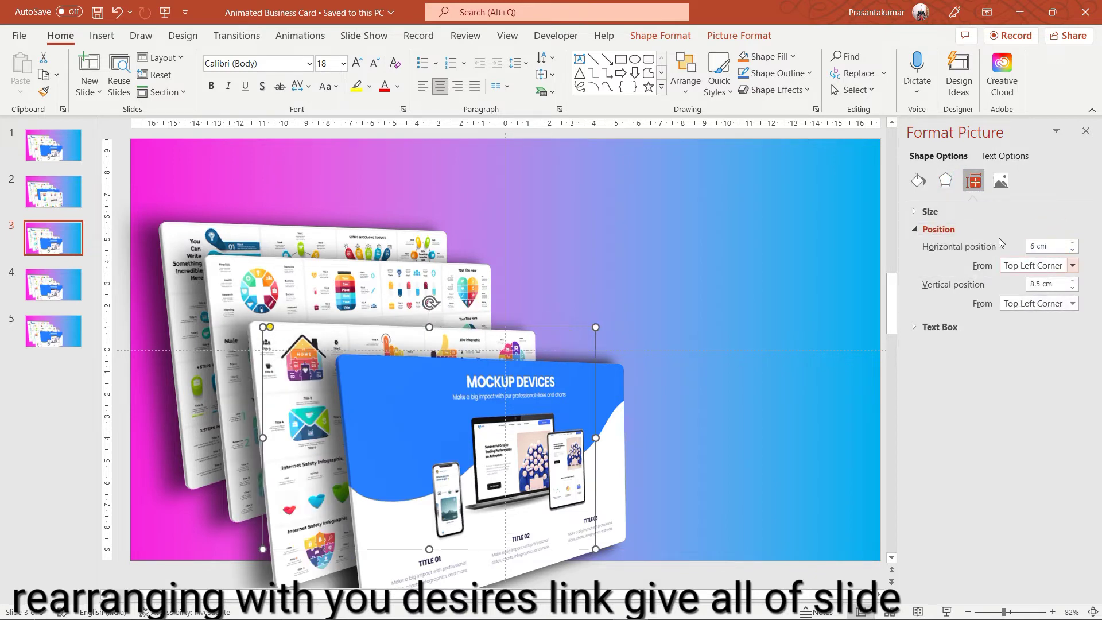
pyautogui.press('Tab')
pyautogui.write('7')
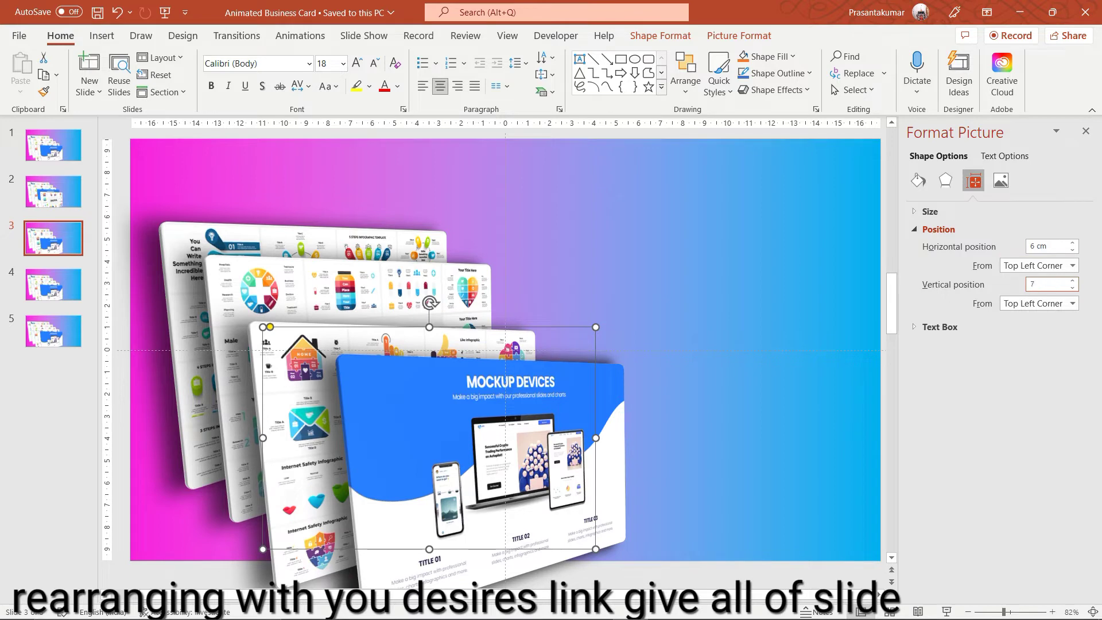
pyautogui.press('Return')
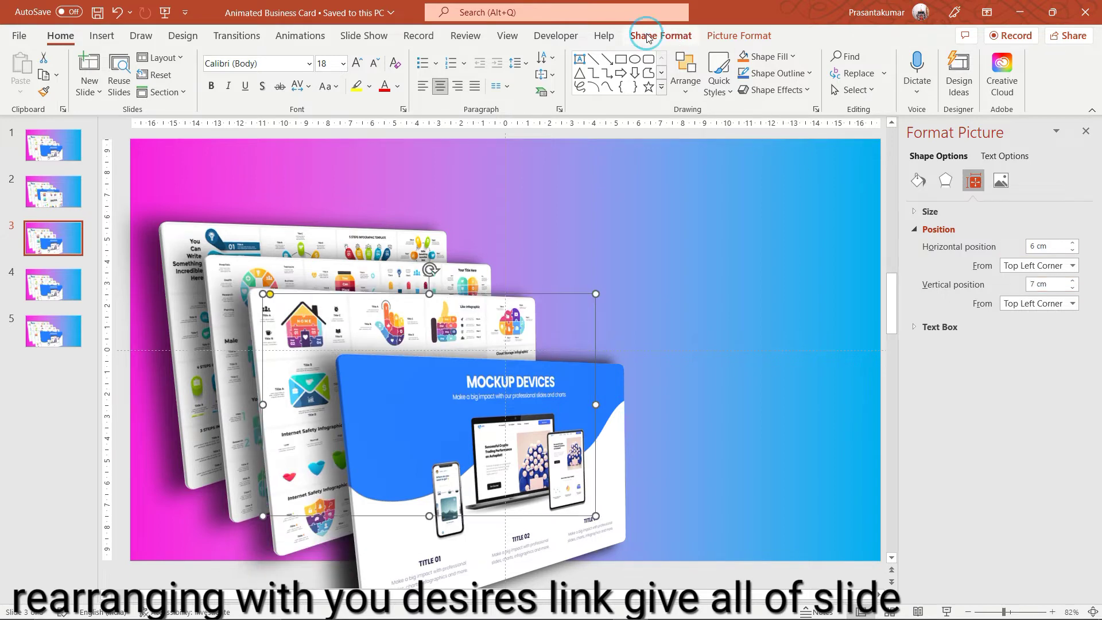
pyautogui.click(648, 35)
pyautogui.click(889, 73)
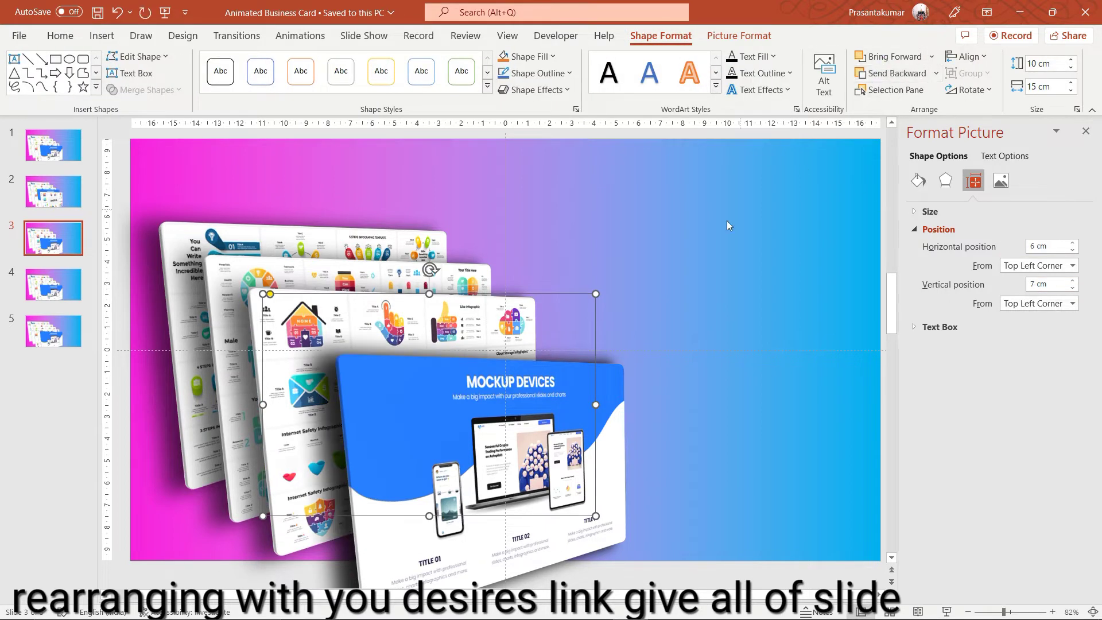
pyautogui.click(489, 397)
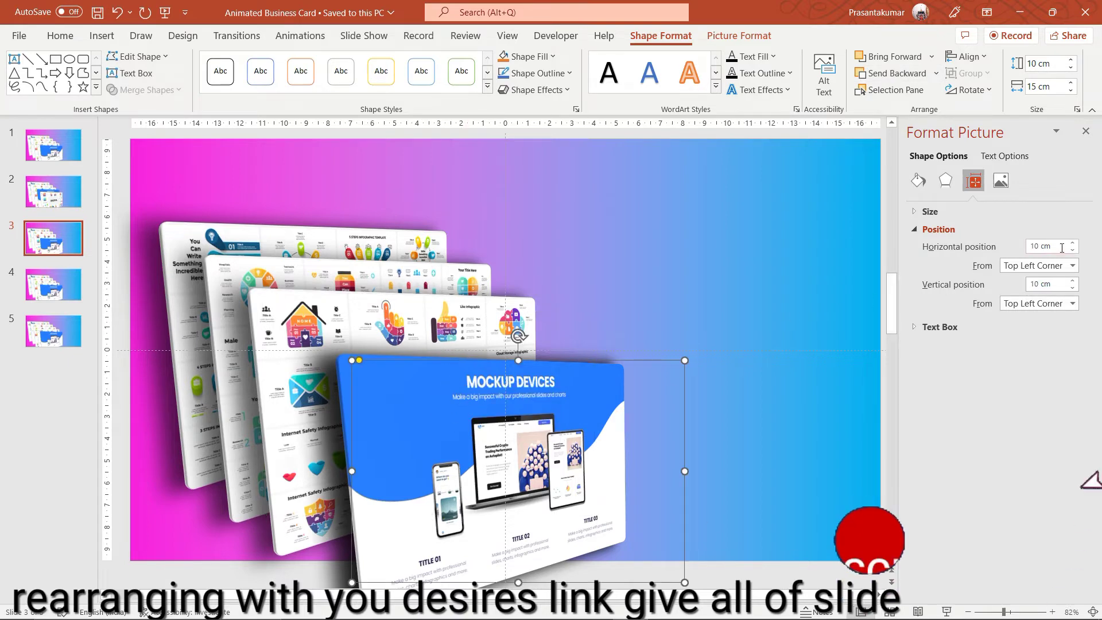
# - Reset a card to 6 cm by 7 cm and send MOCKUP DEVICES behind ECOLOGY
pyautogui.click(1043, 247)
pyautogui.moveTo(1044, 248); pyautogui.dragTo(1006, 251)
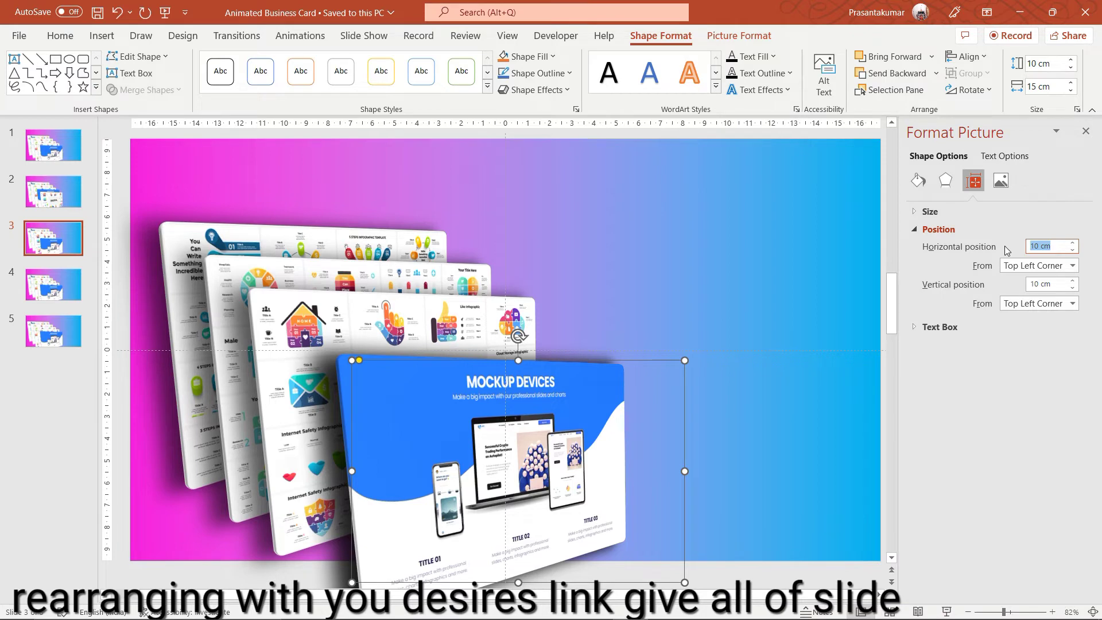
pyautogui.write('6')
pyautogui.press('Tab')
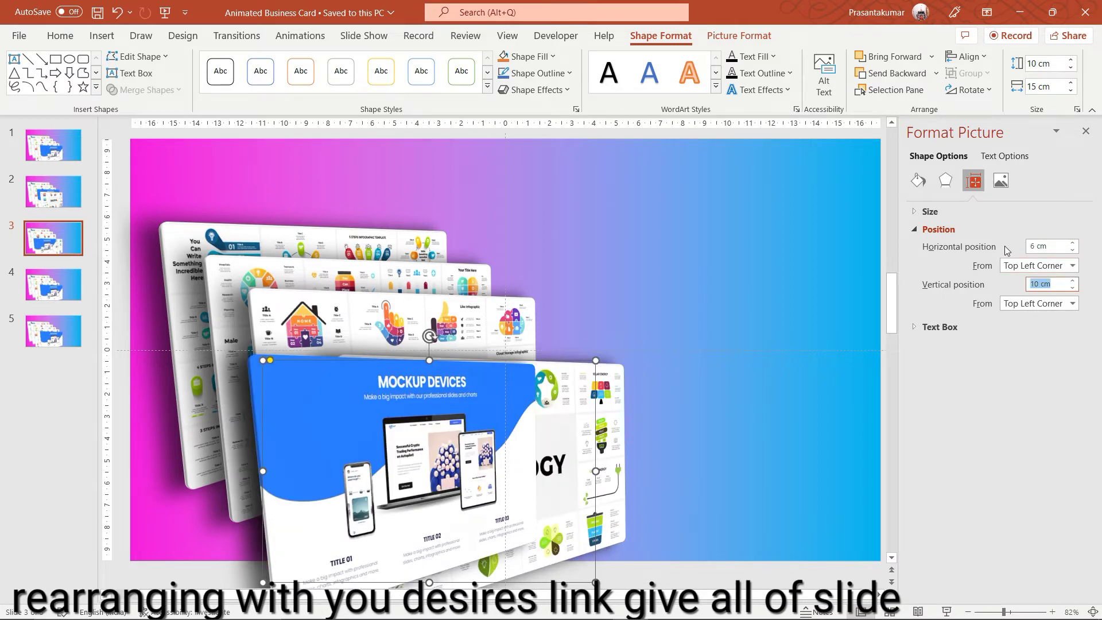
pyautogui.write('7')
pyautogui.press('Return')
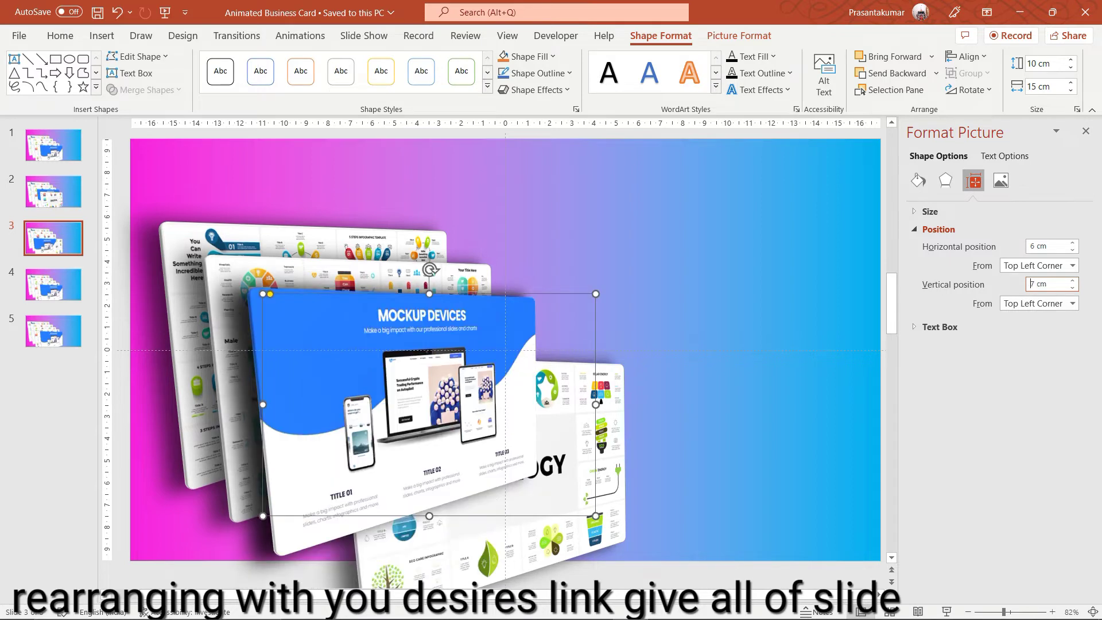
pyautogui.click(882, 74)
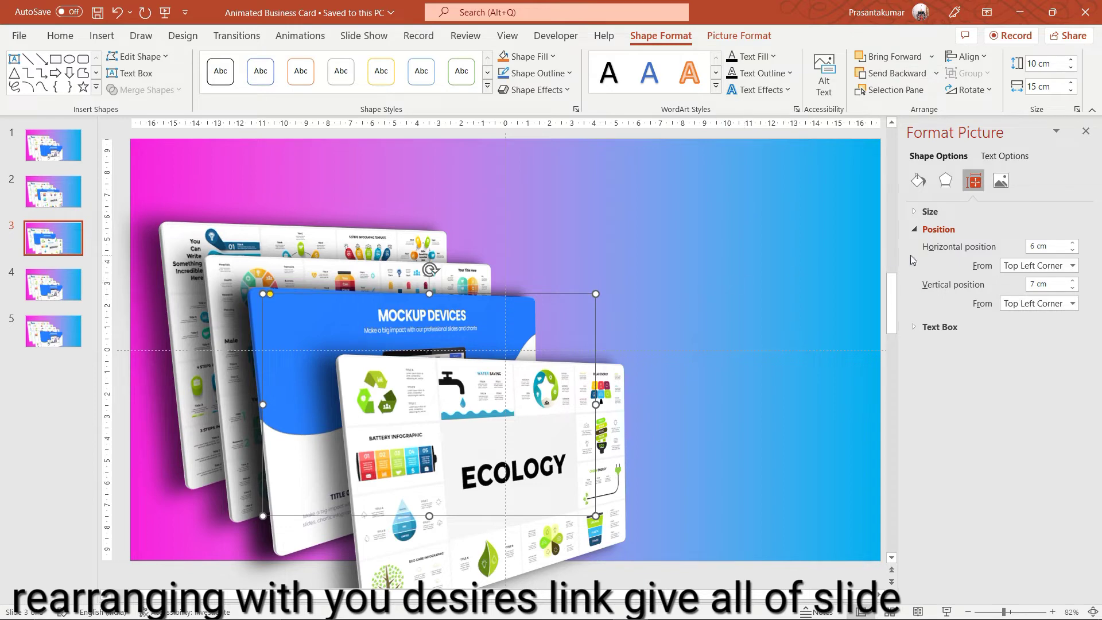
# - Position the selected card at 8 cm horizontal and 8.5 cm vertical
pyautogui.moveTo(1049, 245); pyautogui.dragTo(995, 248)
pyautogui.write('8')
pyautogui.press('Tab')
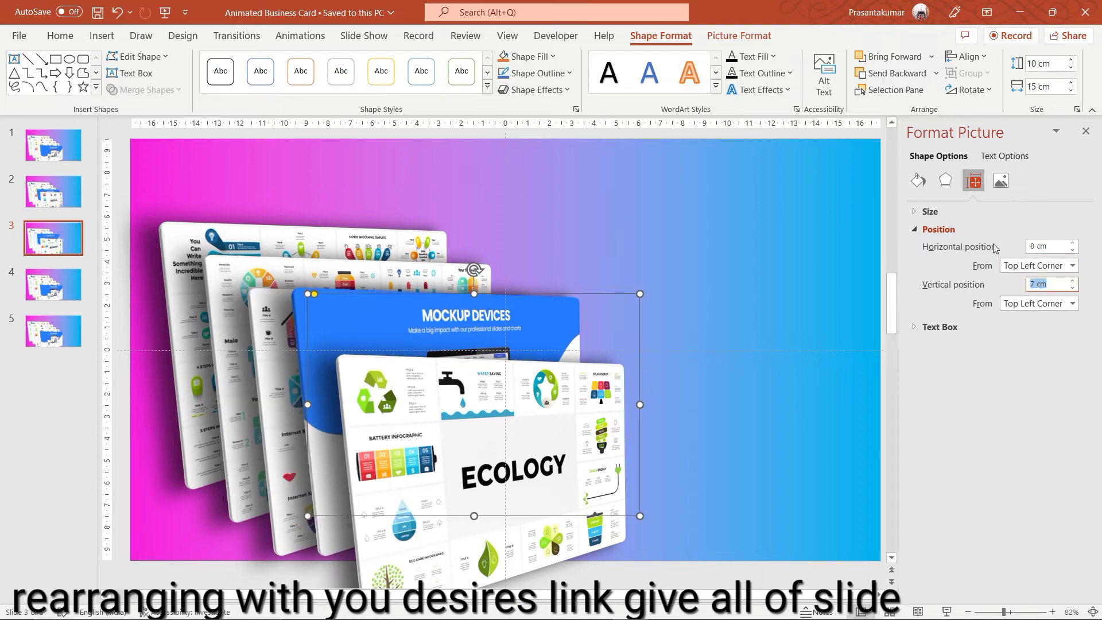
pyautogui.write('8.5')
pyautogui.press('Return')
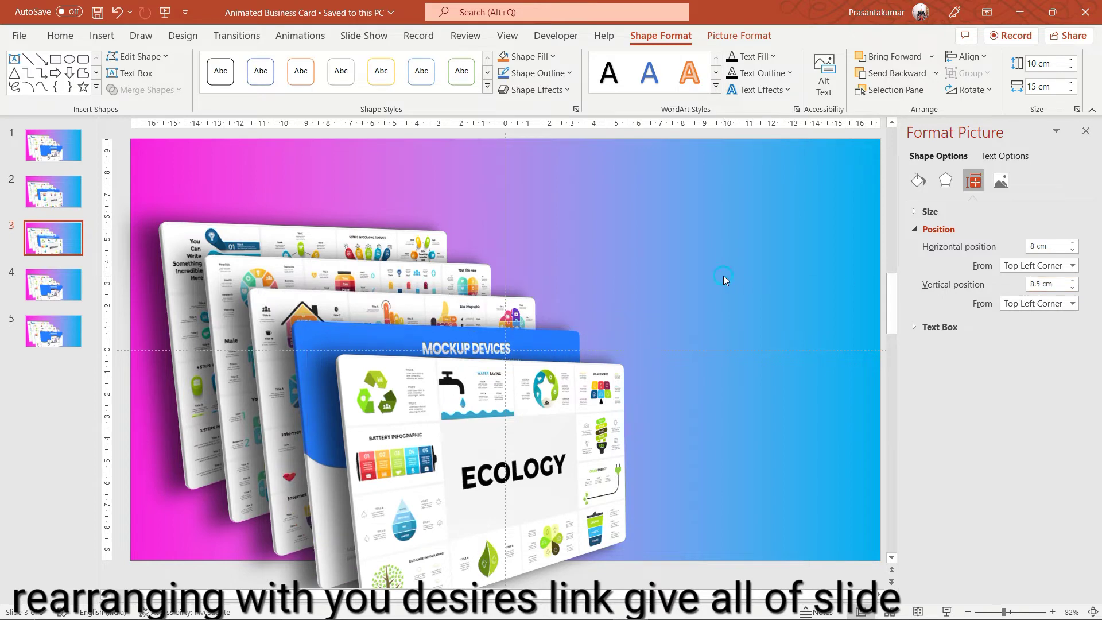
pyautogui.click(723, 275)
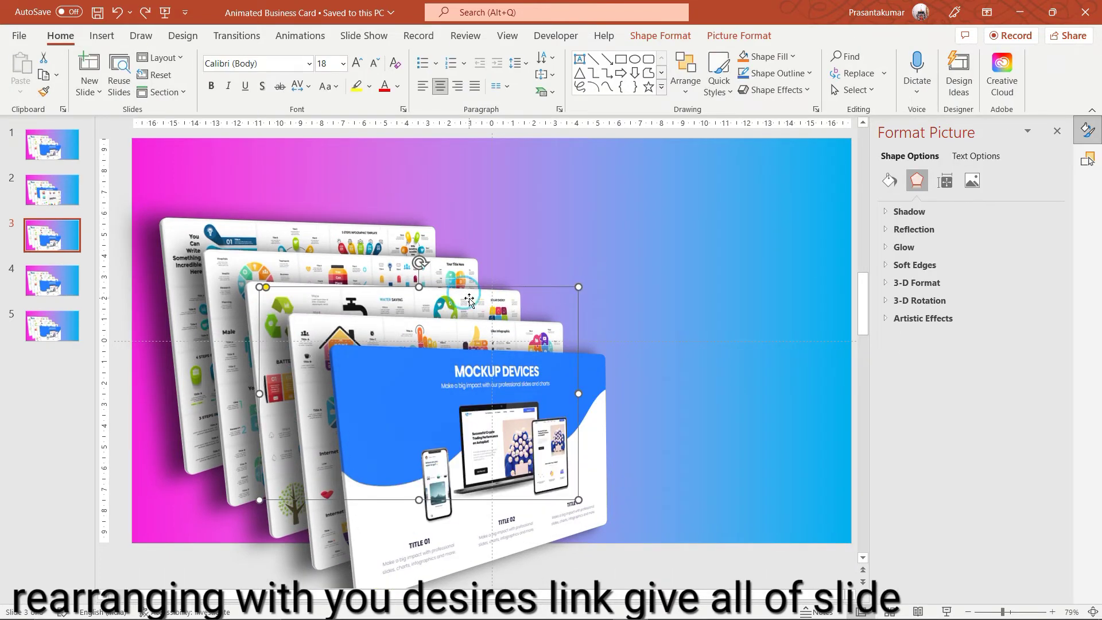
# - Place the ECOLOGY card at 10 cm by 10 cm and bring it forward
pyautogui.click(945, 181)
pyautogui.click(1016, 246)
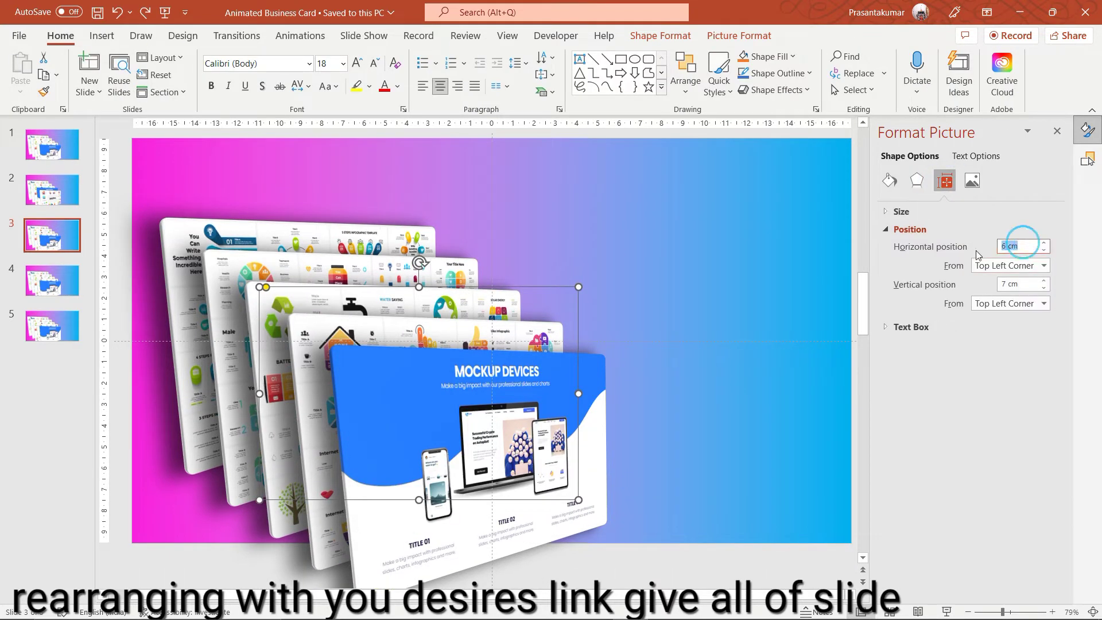
pyautogui.write('10')
pyautogui.press('Tab')
pyautogui.write('1')
pyautogui.press('Return')
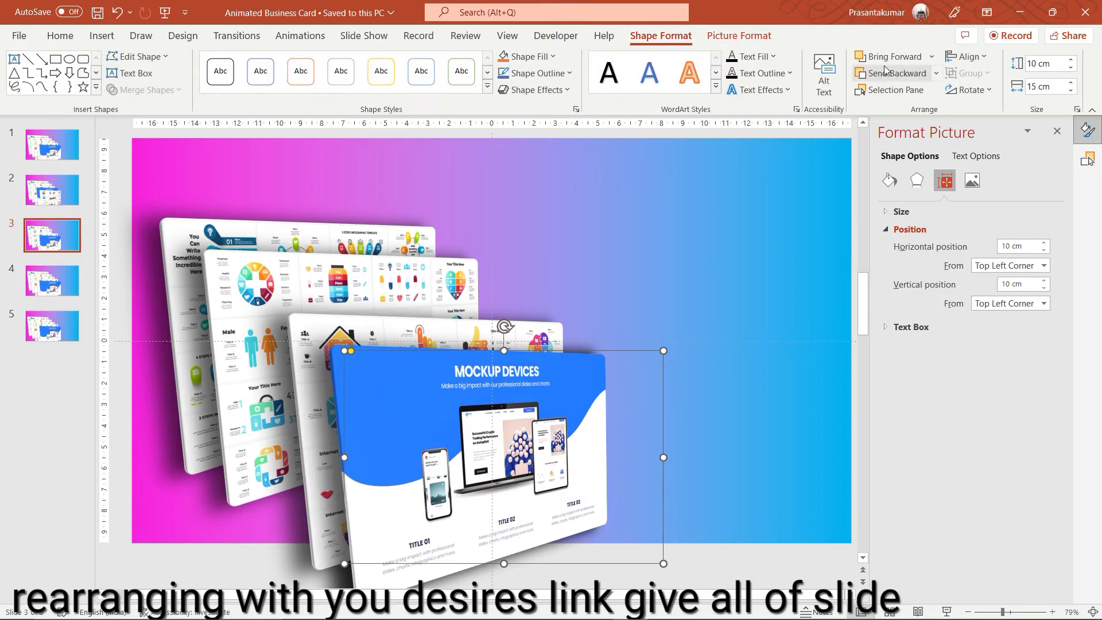
pyautogui.click(891, 57)
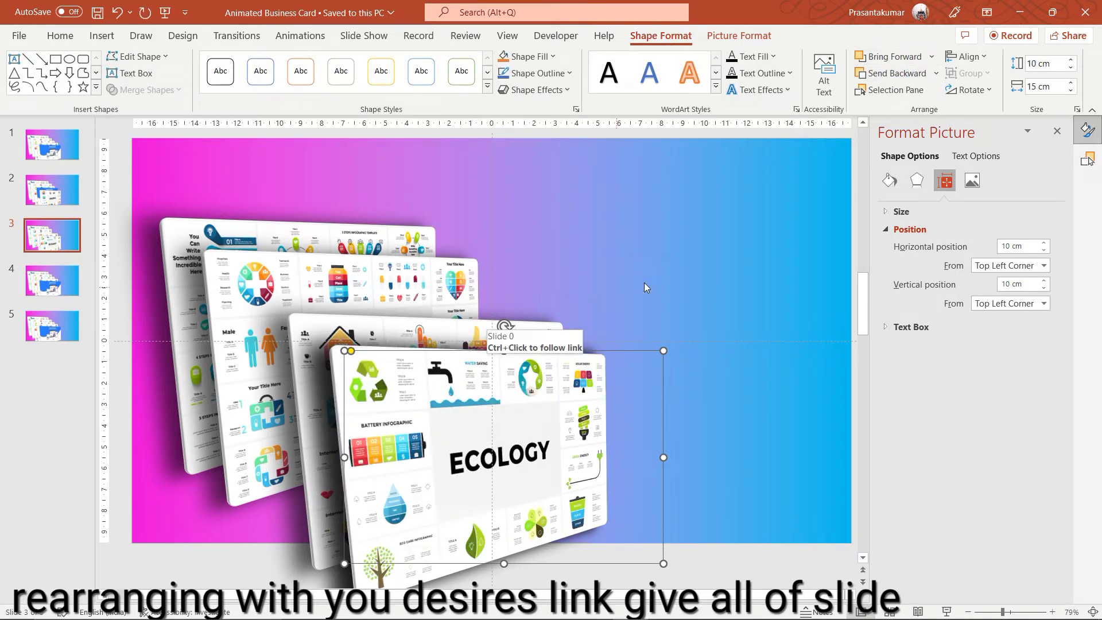
# - Reorder Rectangle 5 in the Selection Pane and place MOCKUP DEVICES at 6 cm by 7 cm
pyautogui.click(1088, 159)
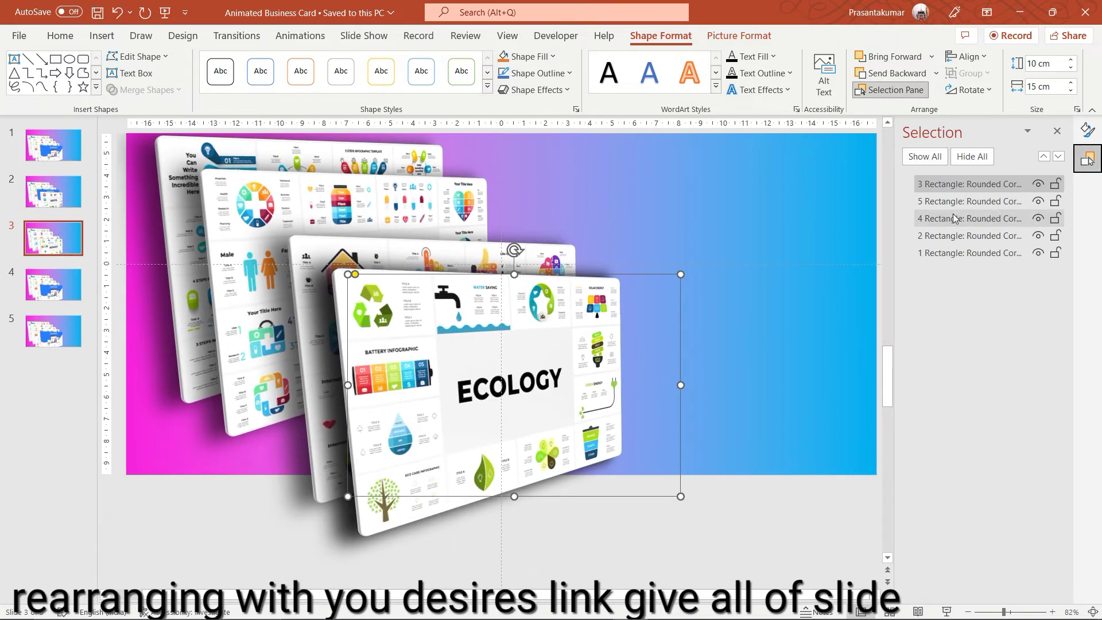
pyautogui.moveTo(932, 200); pyautogui.dragTo(994, 225)
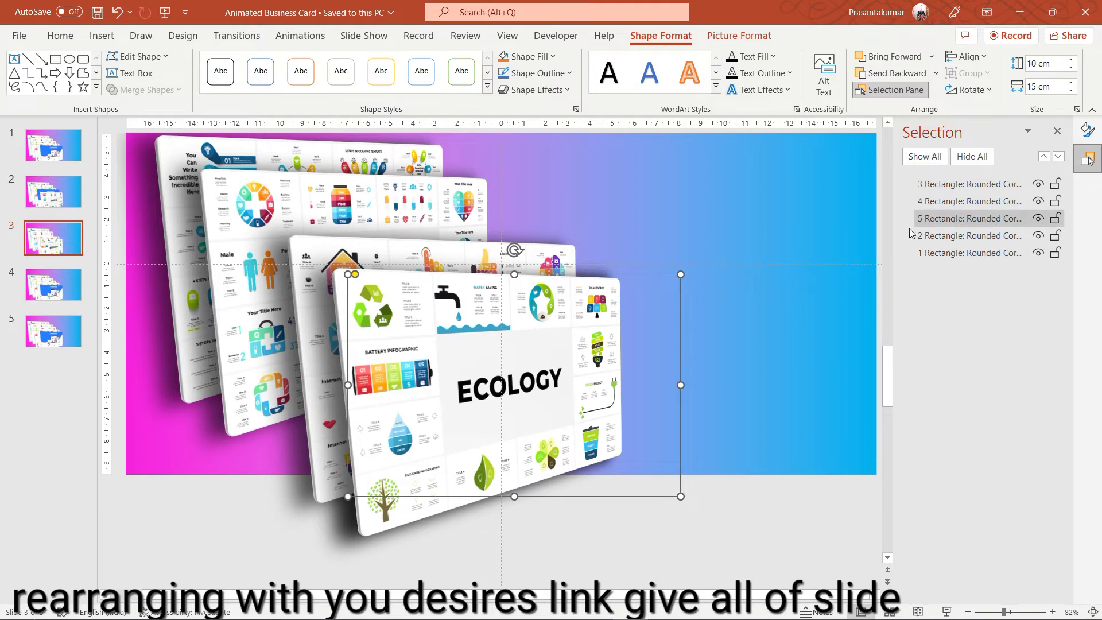
pyautogui.click(1087, 130)
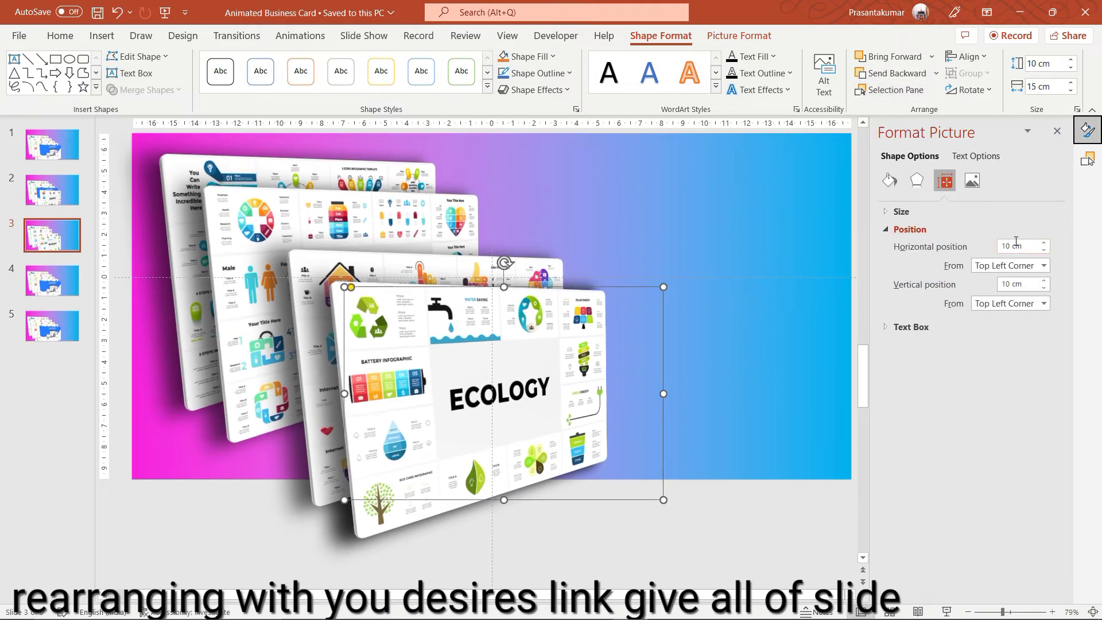
pyautogui.tripleClick(1016, 246)
pyautogui.write('6')
pyautogui.press('Tab')
pyautogui.press('Tab')
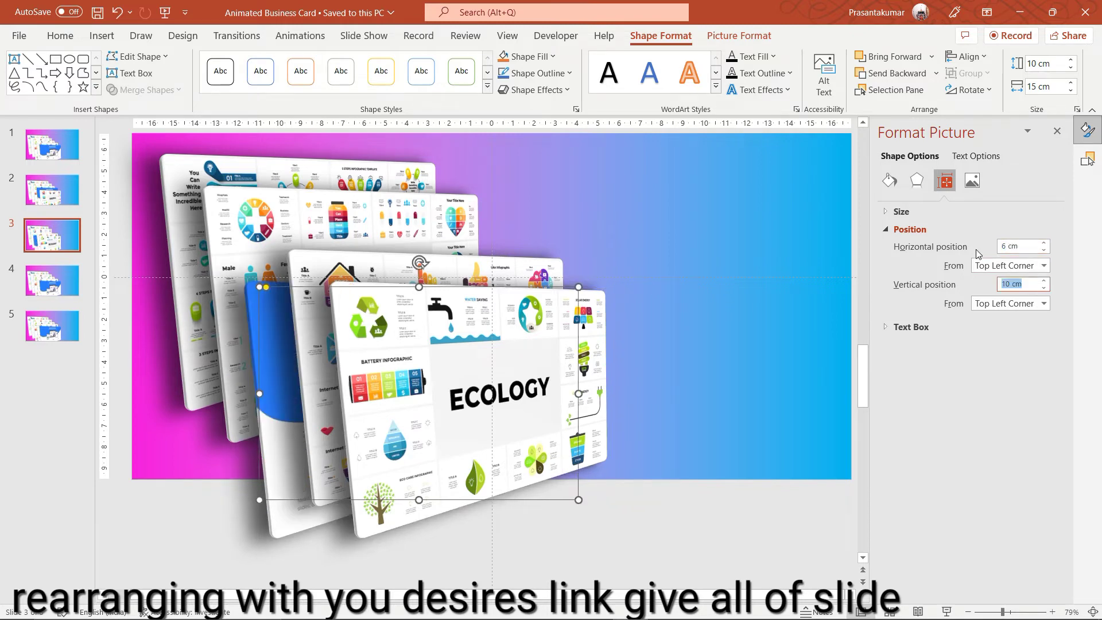
pyautogui.write('7')
pyautogui.press('Return')
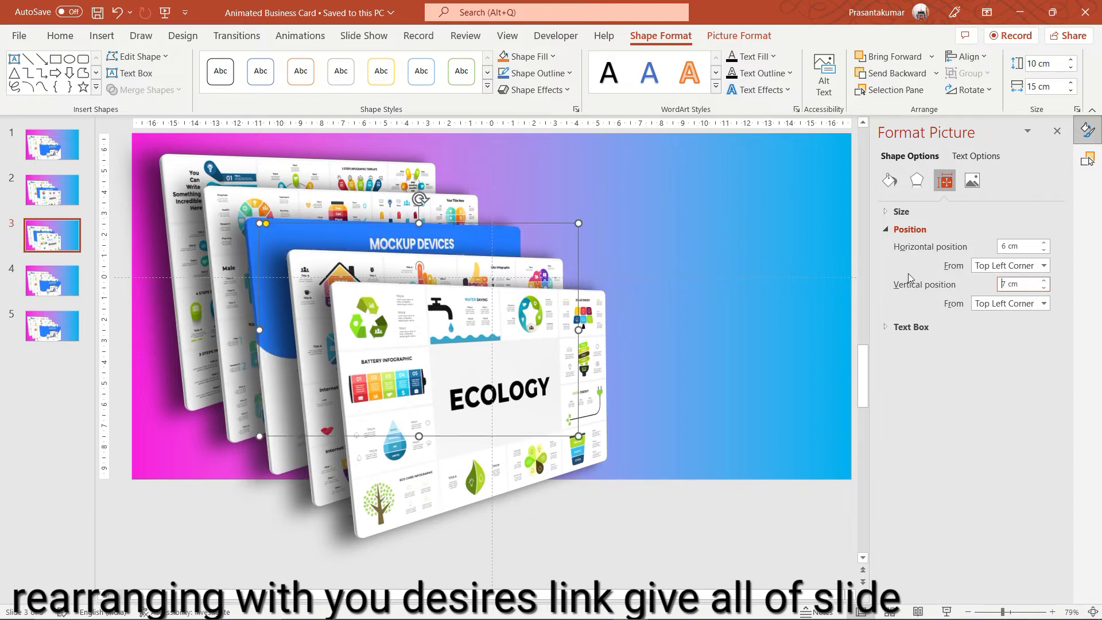
pyautogui.click(695, 263)
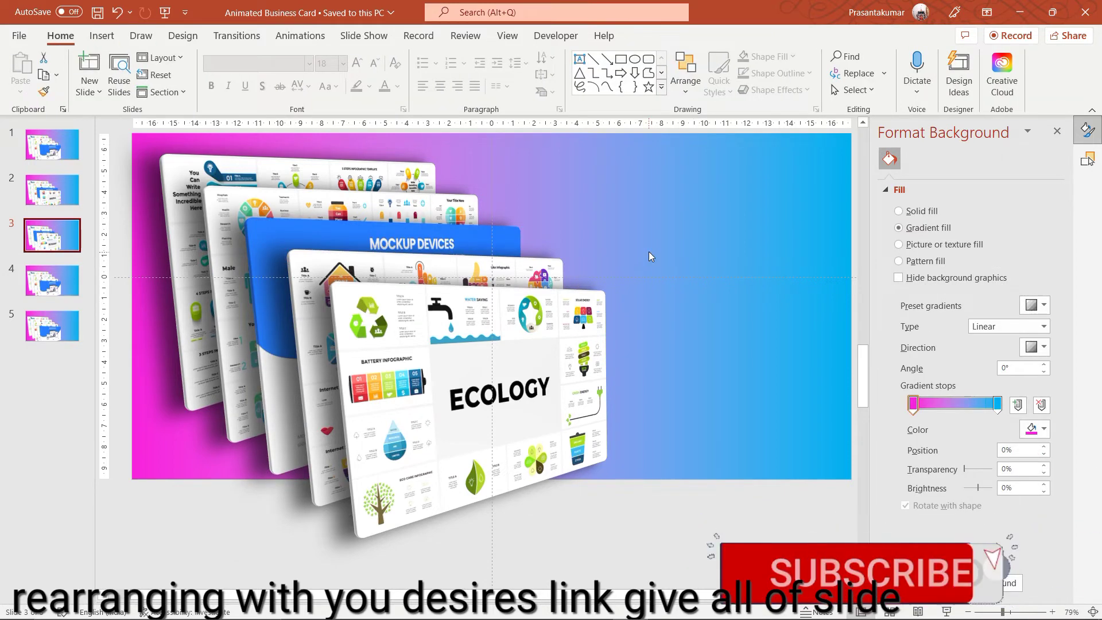
# - On slide 4, position the MEDICINE card at 10 cm by 10 cm and bring it to front
pyautogui.press('pagedown')
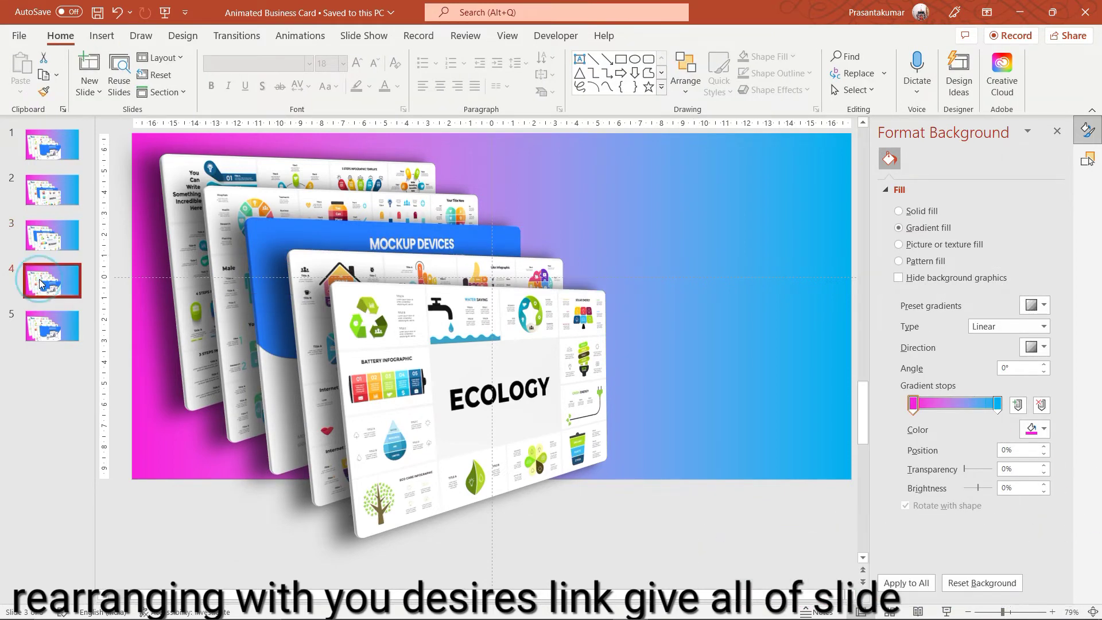
pyautogui.click(222, 222)
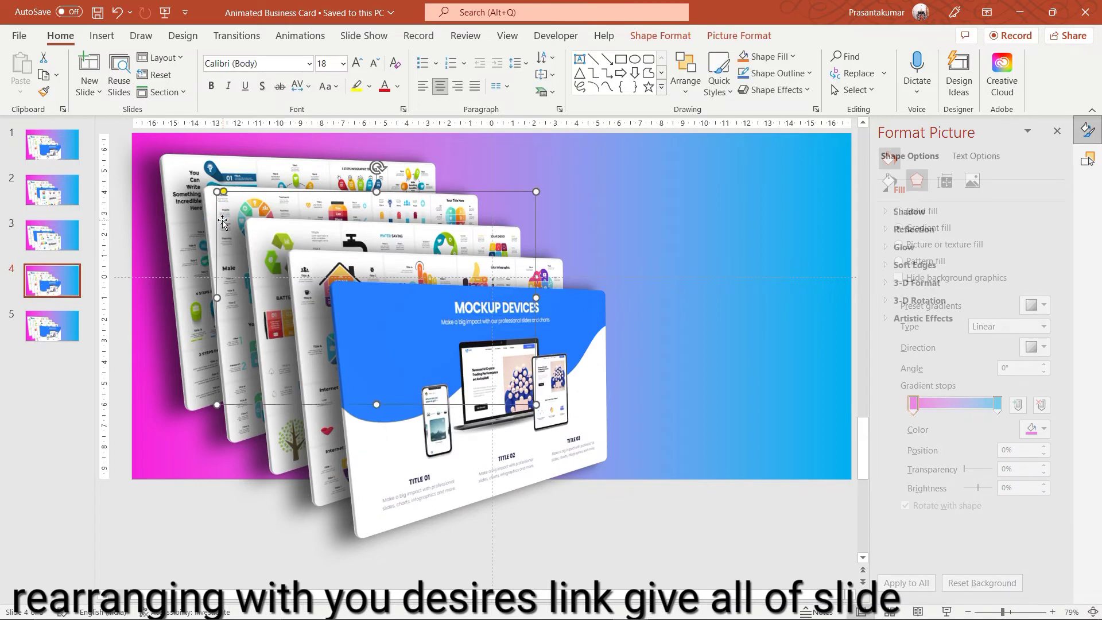
pyautogui.click(944, 182)
pyautogui.tripleClick(1021, 247)
pyautogui.write('10')
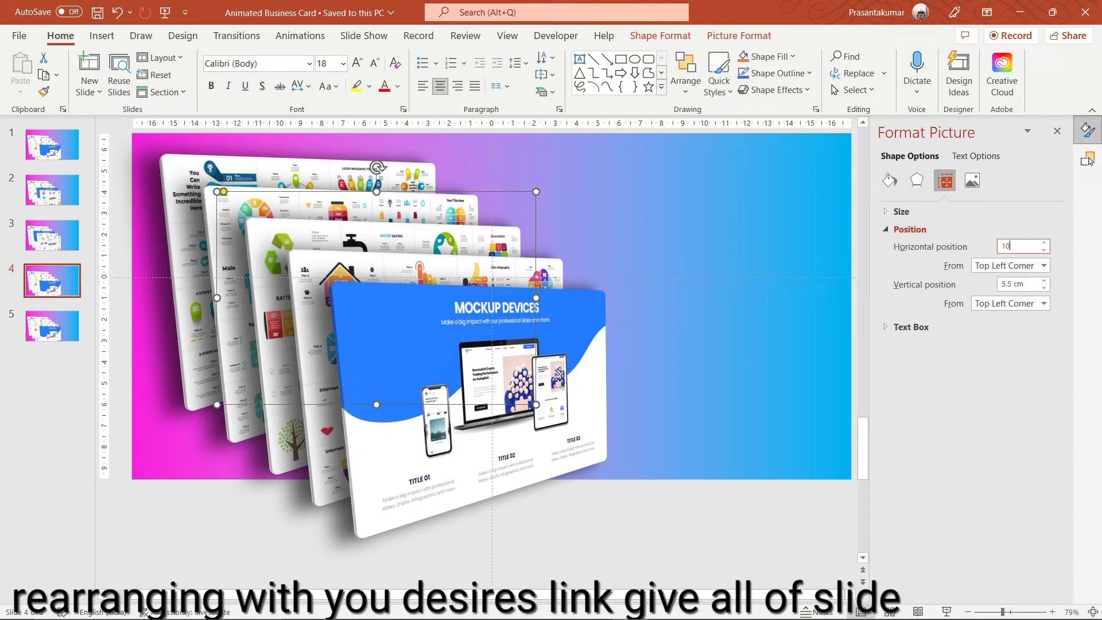
pyautogui.press('Tab')
pyautogui.write('10')
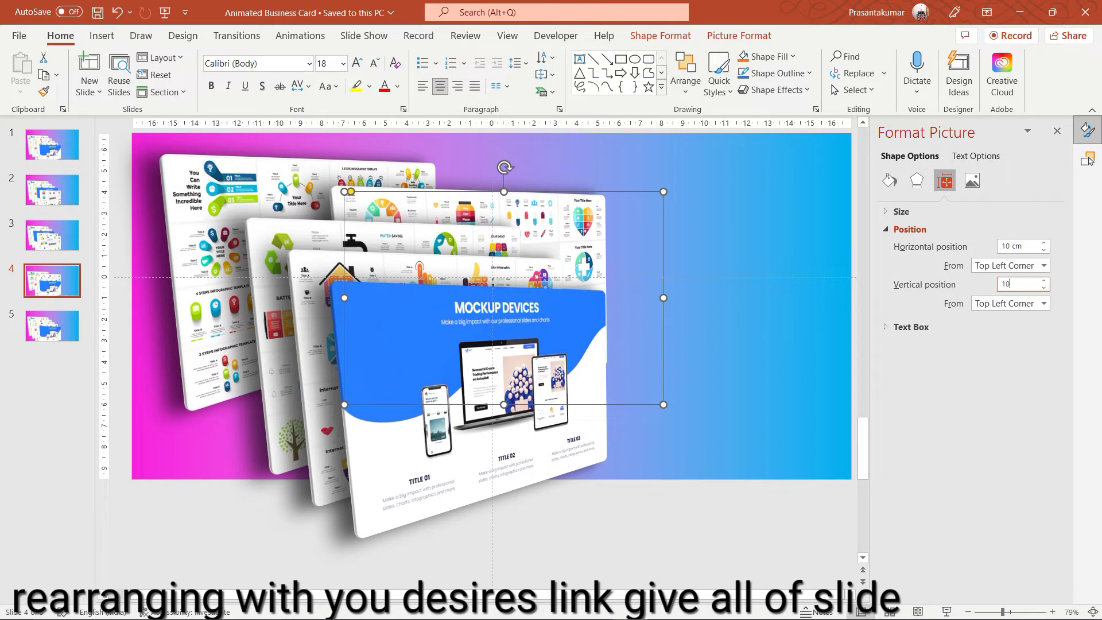
pyautogui.press('Return')
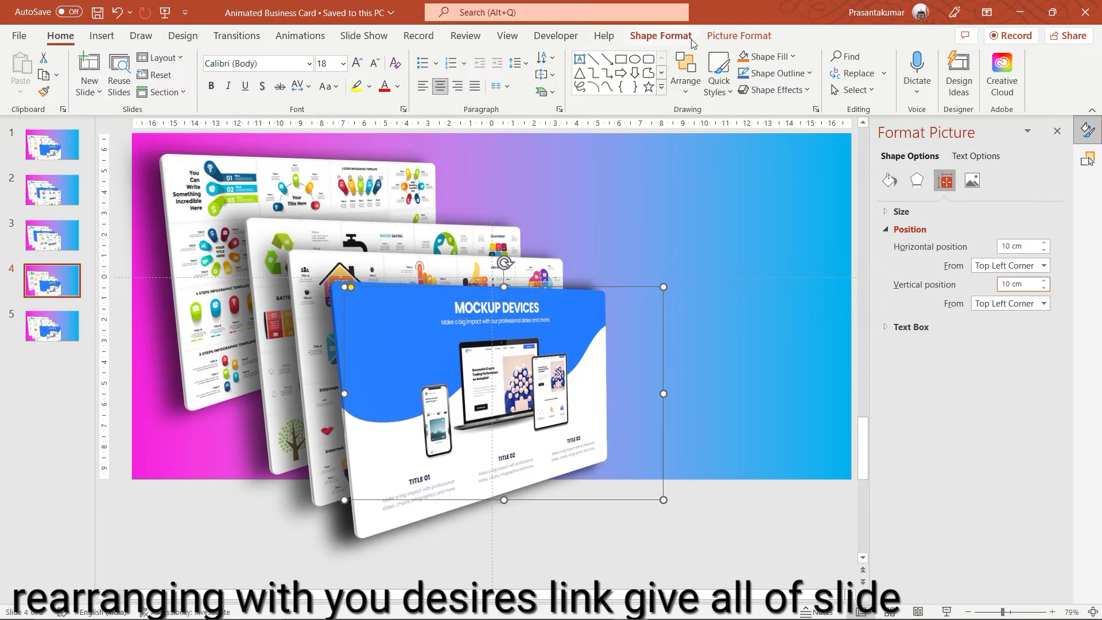
pyautogui.click(666, 36)
pyautogui.click(932, 56)
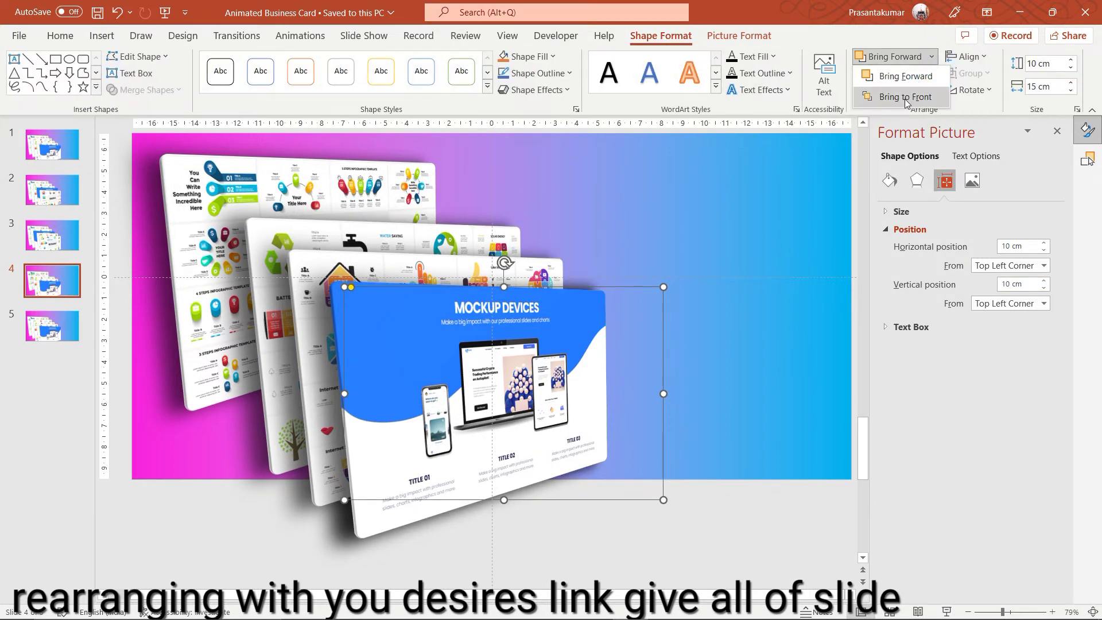
pyautogui.click(897, 94)
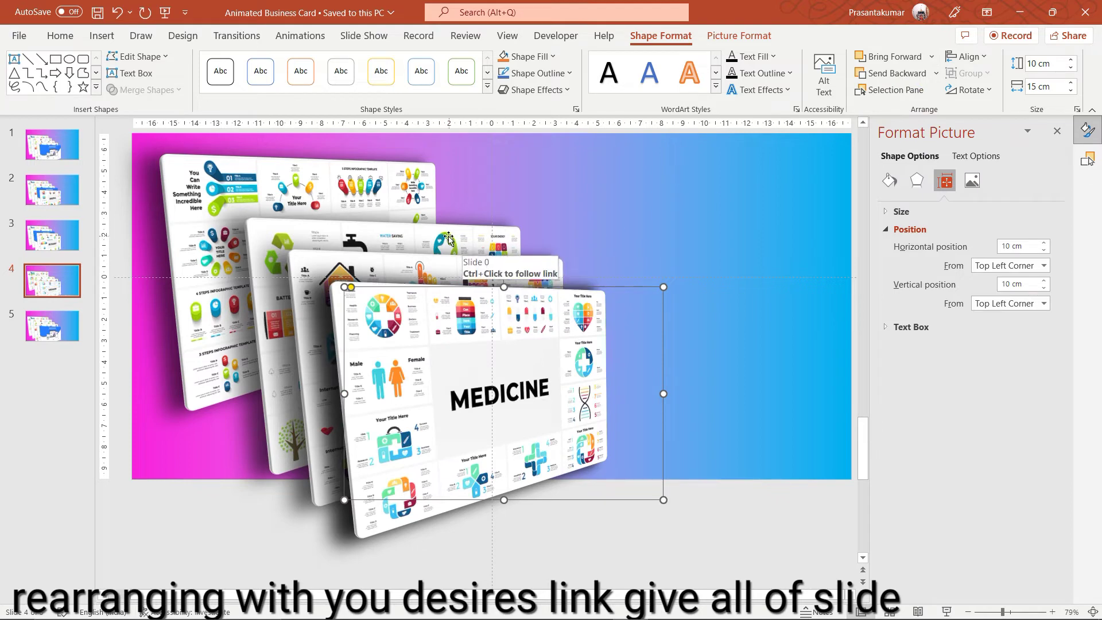
# - Set Rectangle 5 (Mockup Devices) to 4 cm by 5.5 cm and send it back two levels
pyautogui.click(1089, 160)
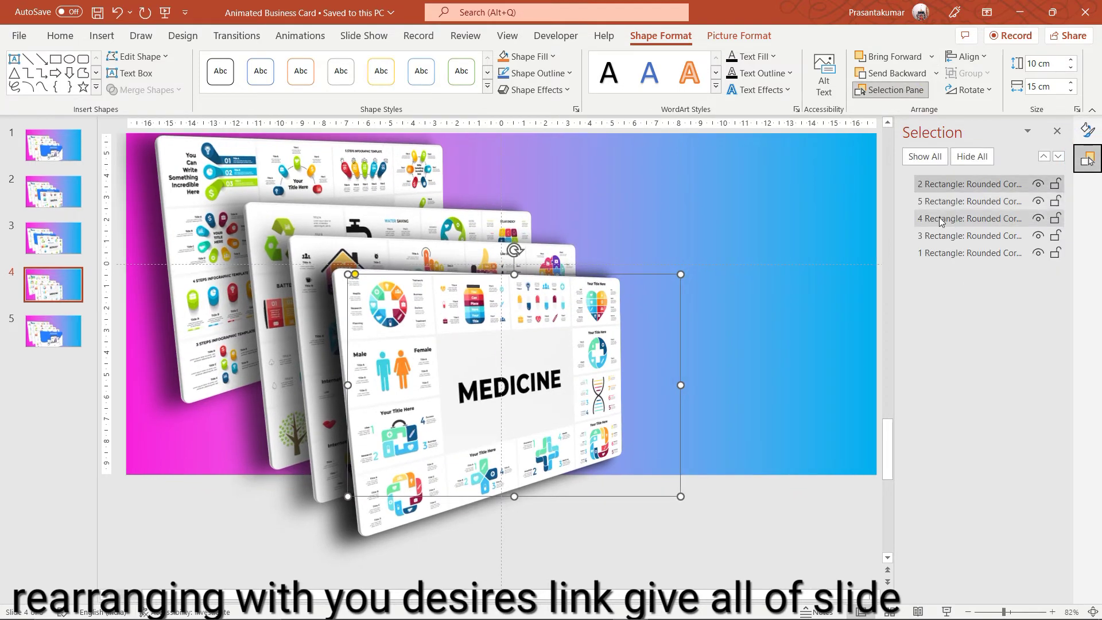
pyautogui.click(954, 202)
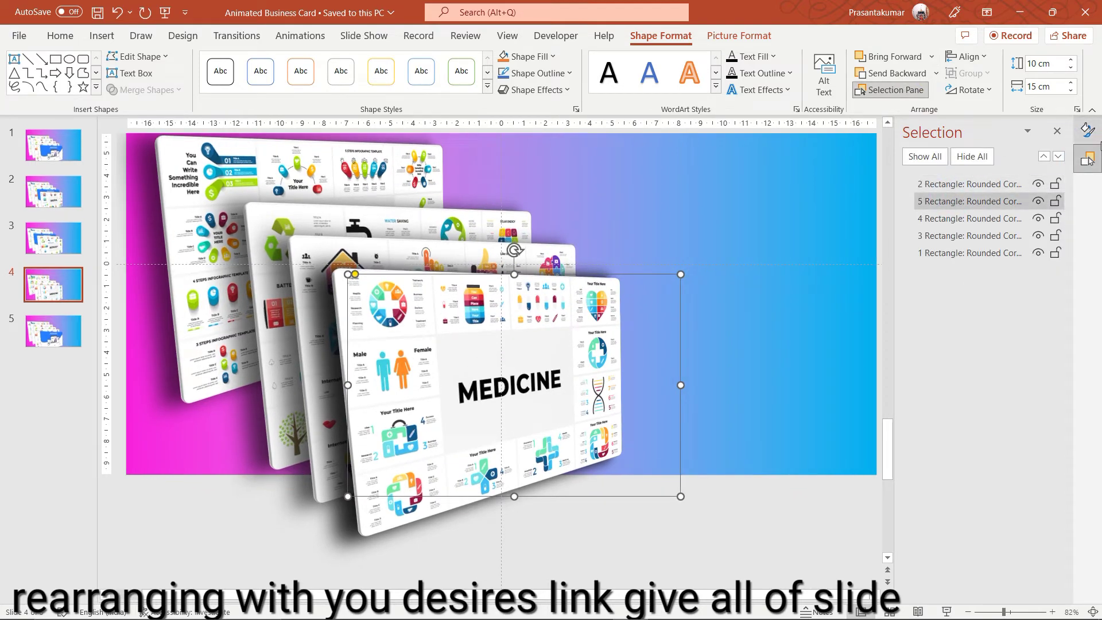
pyautogui.click(1088, 131)
pyautogui.click(1013, 245)
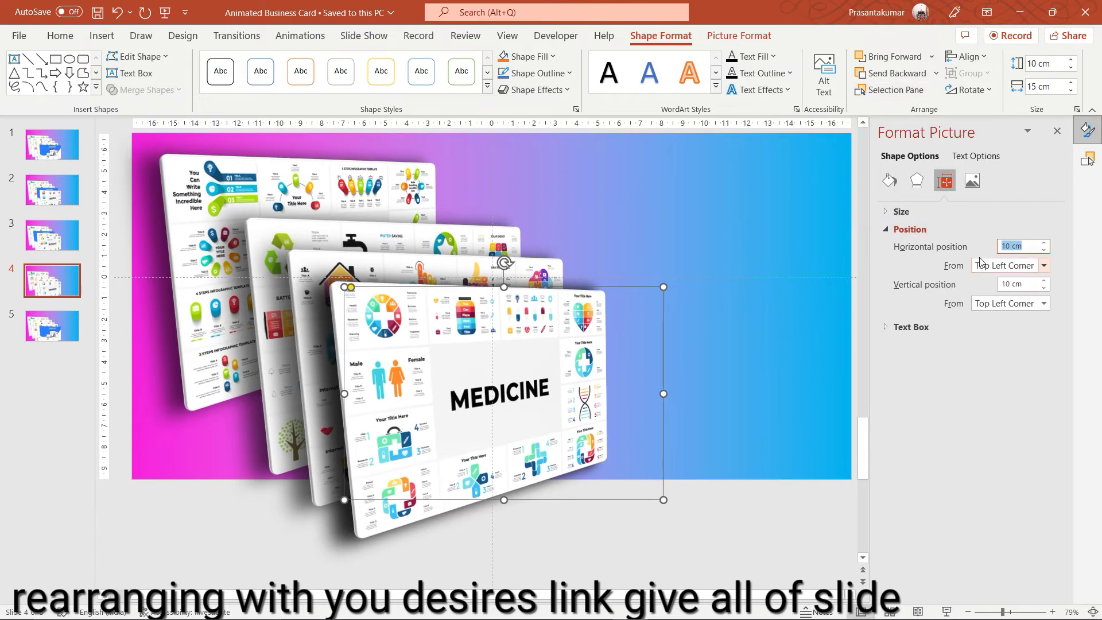
pyautogui.write('4')
pyautogui.press('Tab')
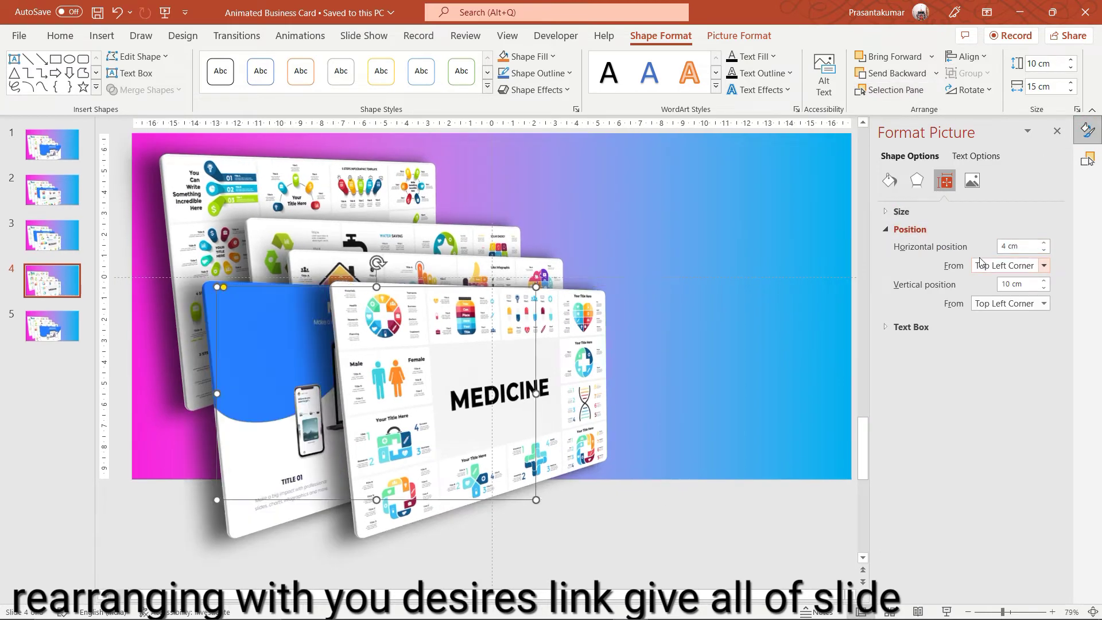
pyautogui.write('5.5')
pyautogui.press('Return')
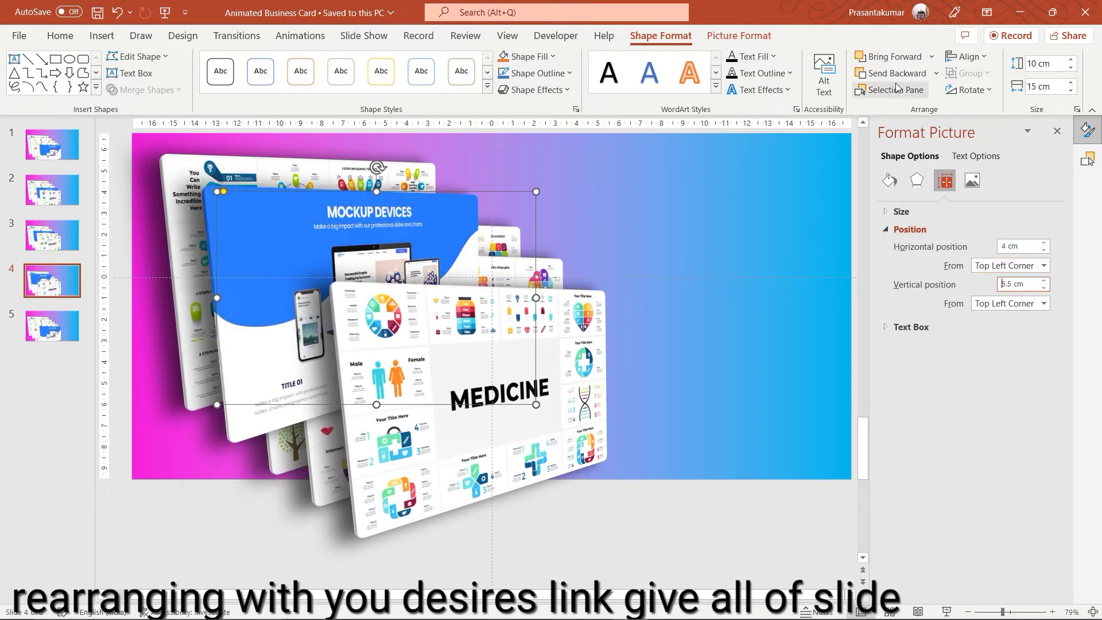
pyautogui.click(897, 73)
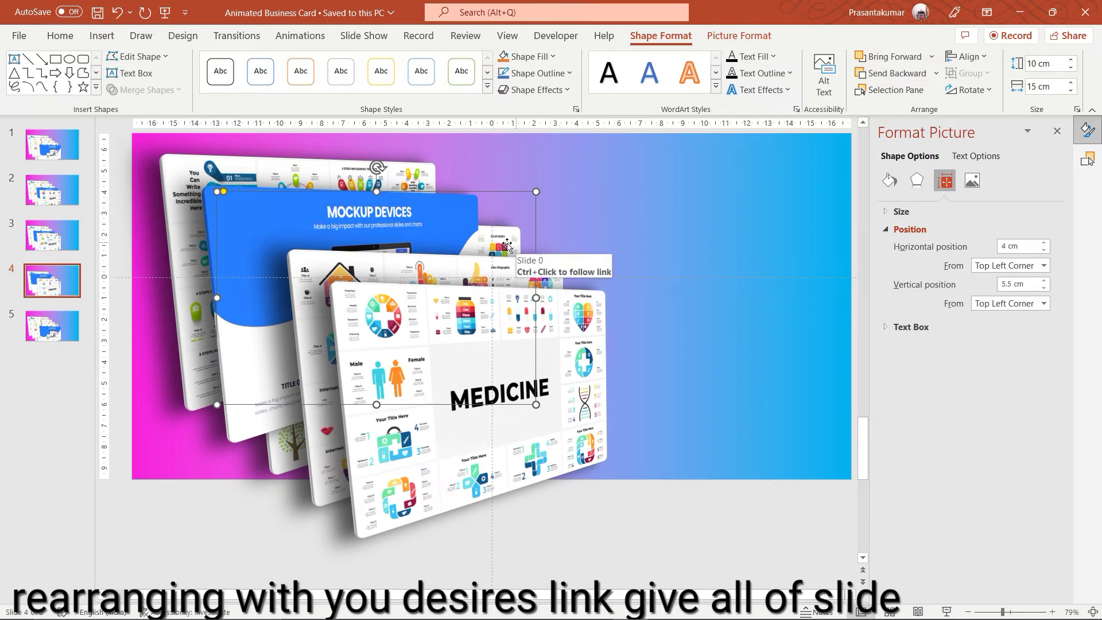
pyautogui.click(897, 73)
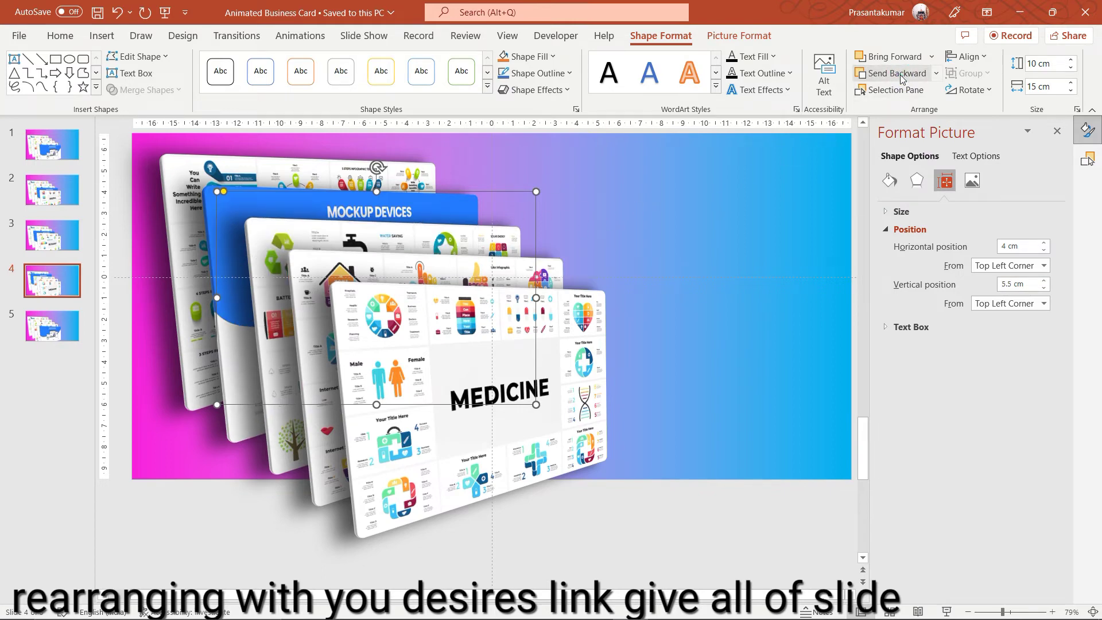
pyautogui.click(791, 167)
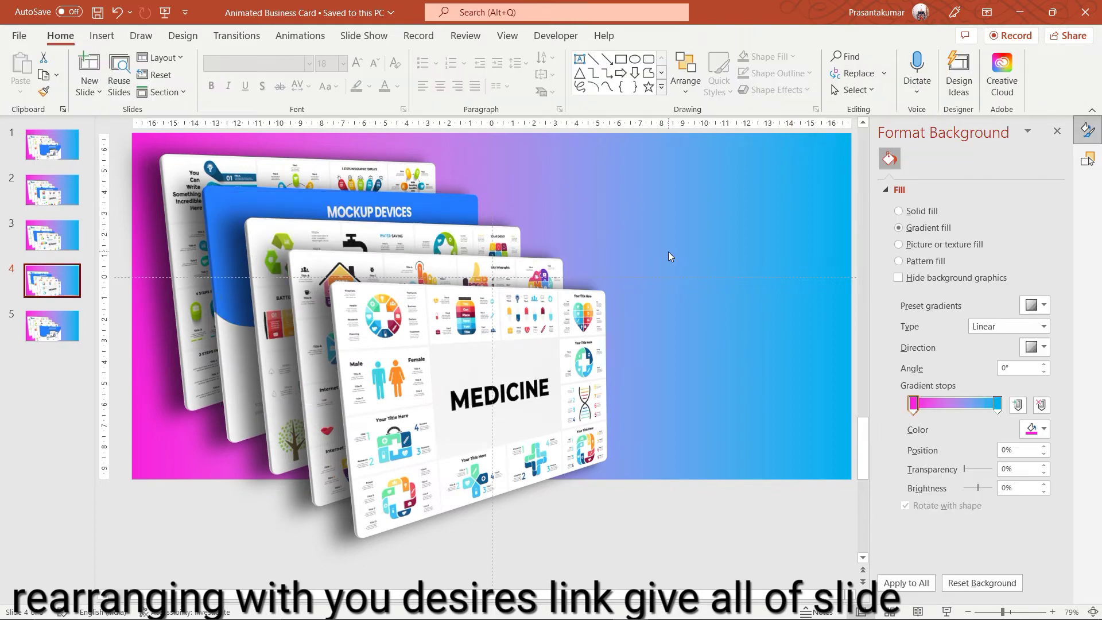
# - Move slide 4's water-saving card to 8 cm / 8.5 cm and bring it forward one level
pyautogui.click(536, 229)
pyautogui.click(945, 180)
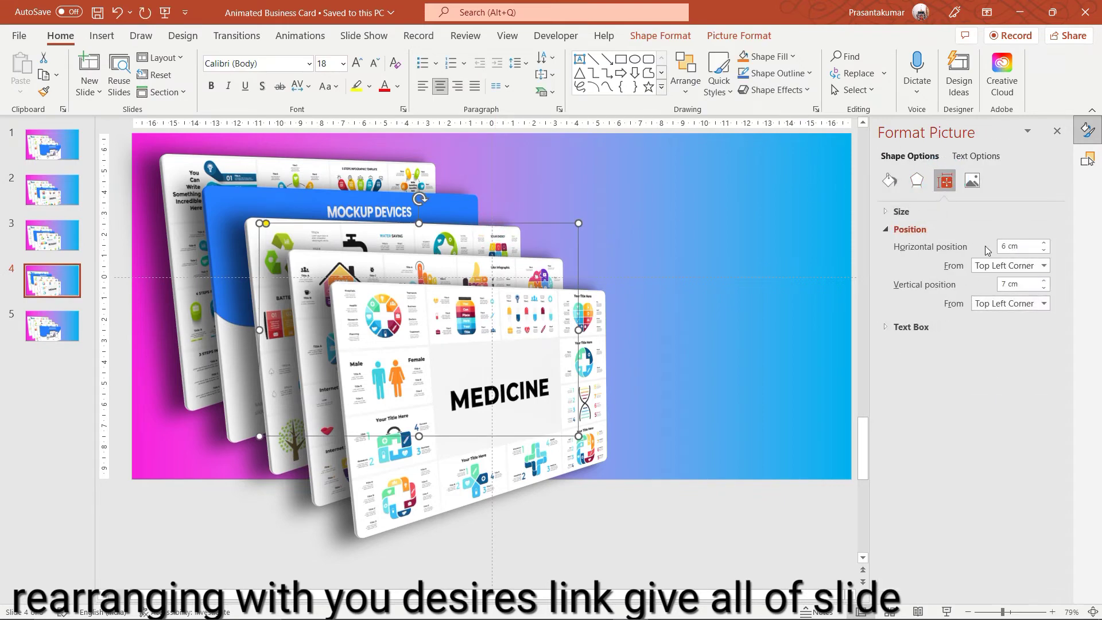
pyautogui.moveTo(1025, 246); pyautogui.dragTo(953, 250)
pyautogui.write('8')
pyautogui.press('Tab')
pyautogui.press('Tab')
pyautogui.write('8')
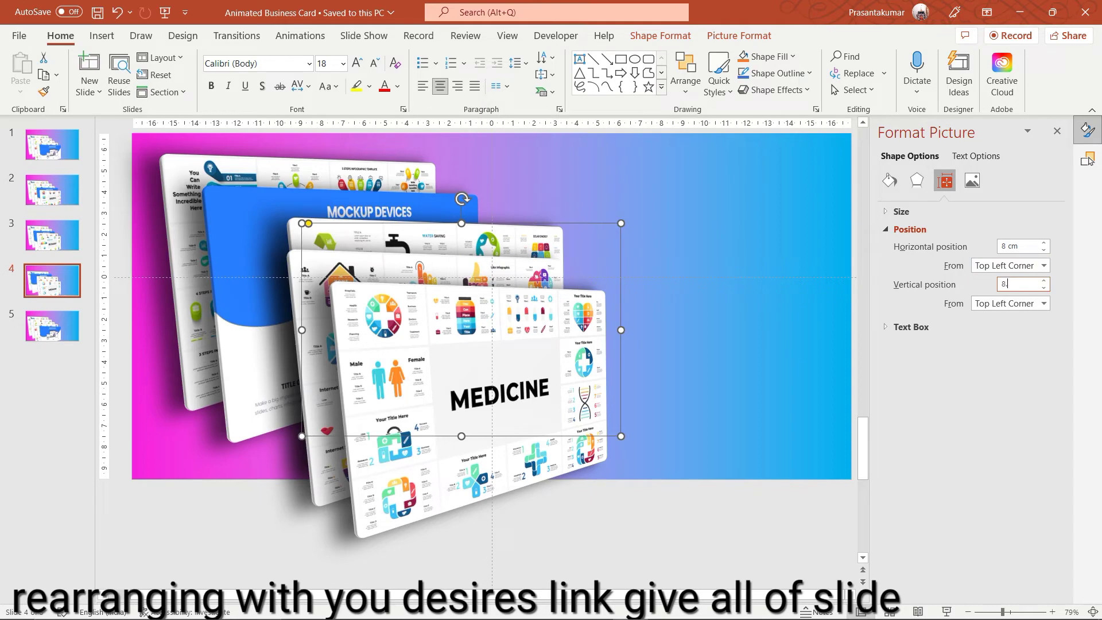
pyautogui.press('Return')
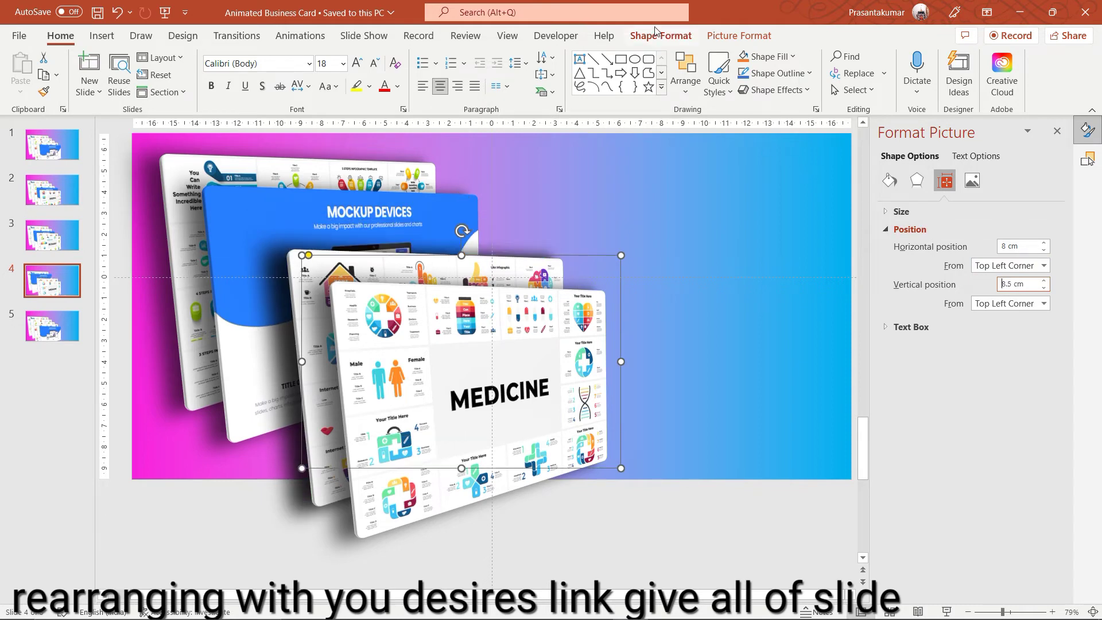
pyautogui.click(660, 36)
pyautogui.click(887, 57)
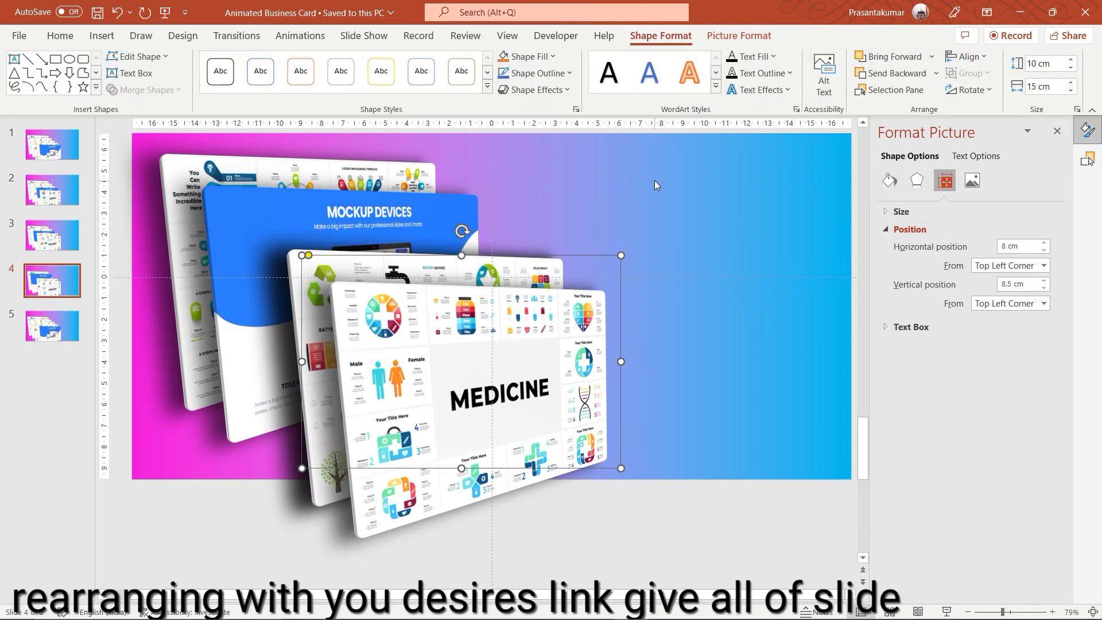
# - Position the house card at 6 cm horizontal and 7 cm vertical
pyautogui.click(1088, 159)
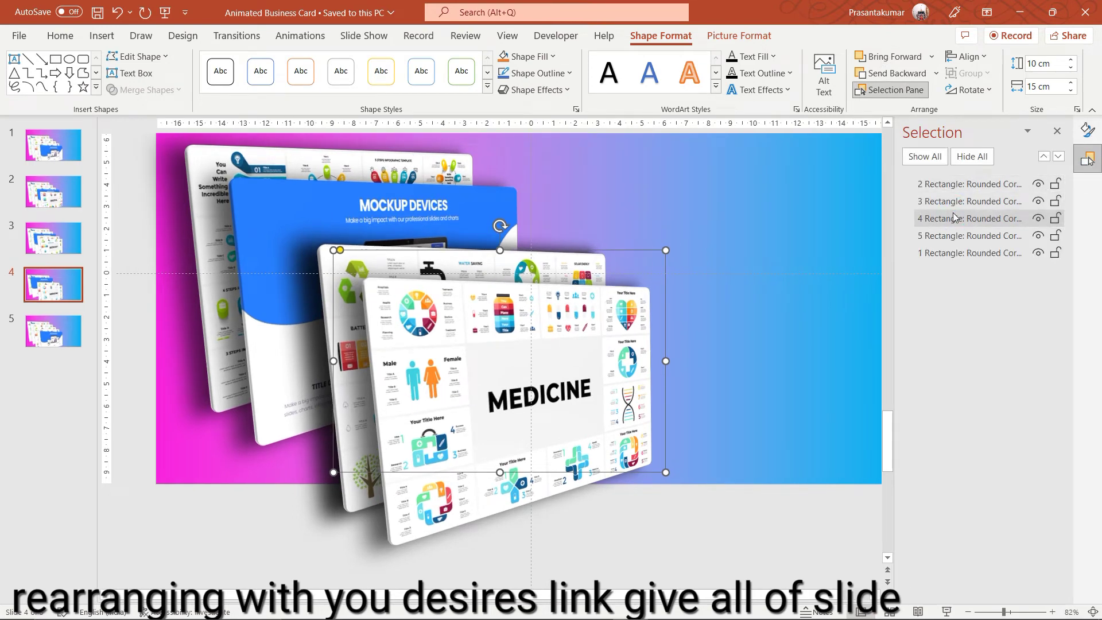
pyautogui.click(1087, 130)
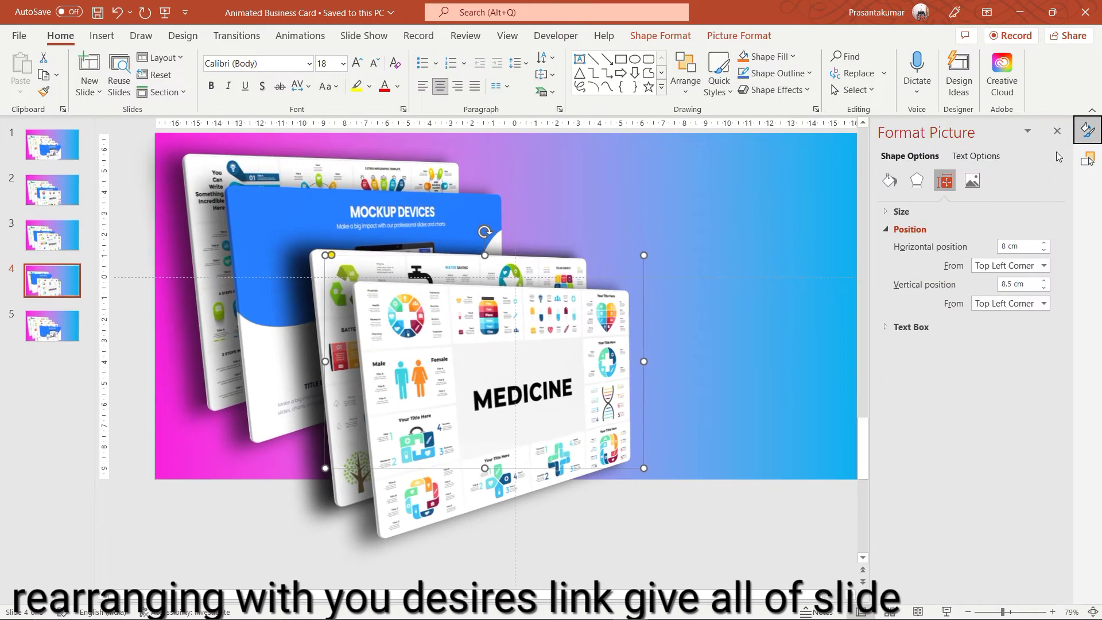
pyautogui.moveTo(1029, 246); pyautogui.dragTo(999, 247)
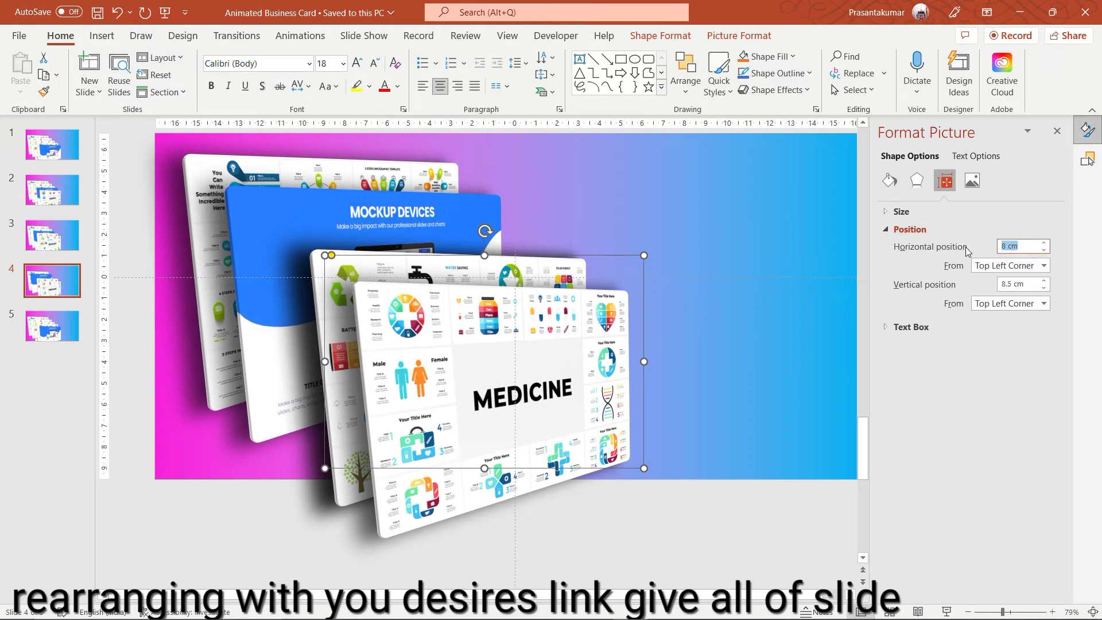
pyautogui.write('6')
pyautogui.press('Tab')
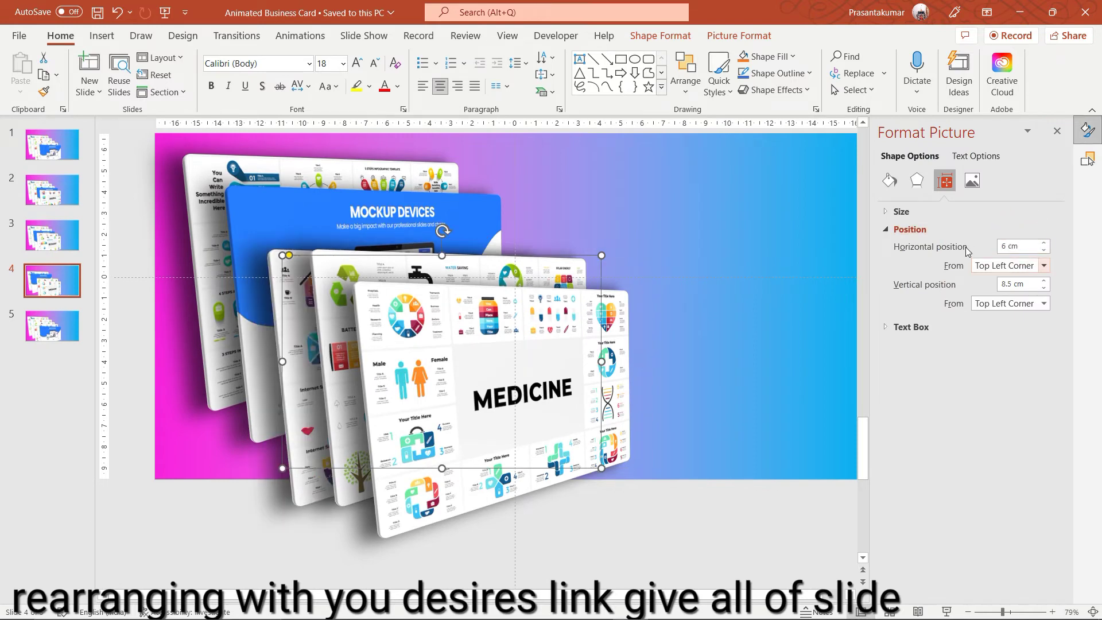
pyautogui.write('7')
pyautogui.press('Return')
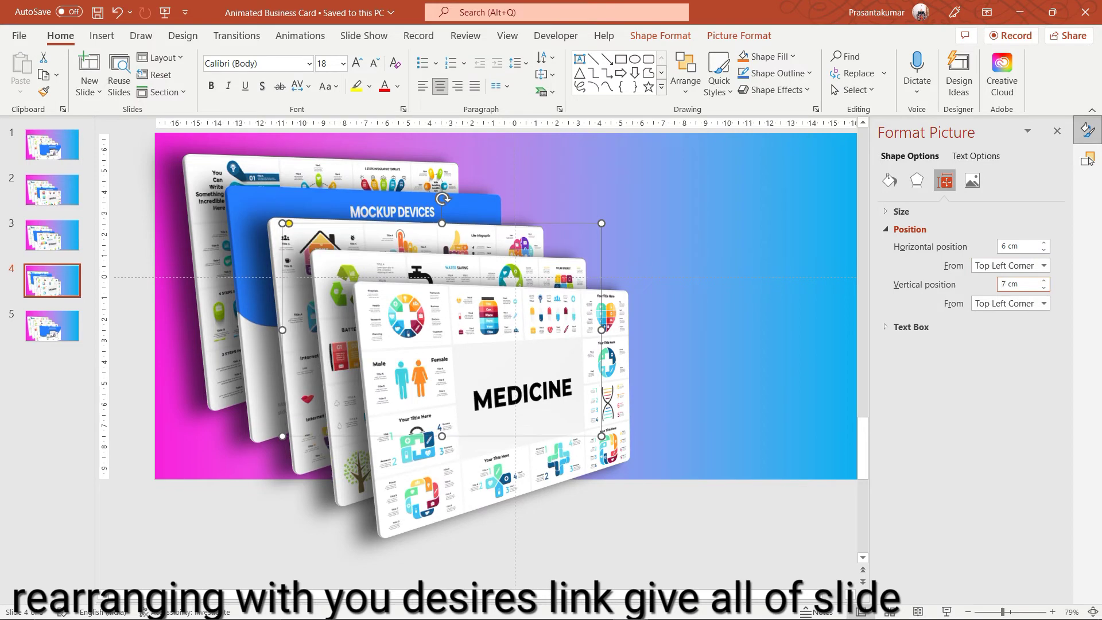
pyautogui.click(737, 288)
pyautogui.hotkey('alt', 'F10')
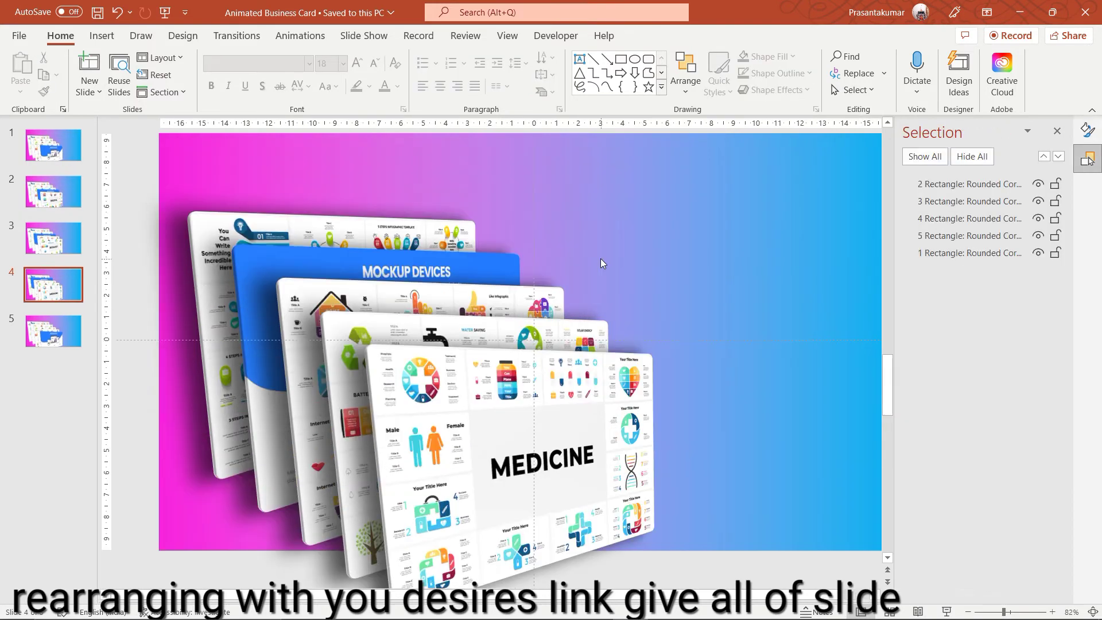
# - On slide 5, move the back card to 10 cm horizontal and 10 cm vertical
pyautogui.click(78, 322)
pyautogui.click(970, 253)
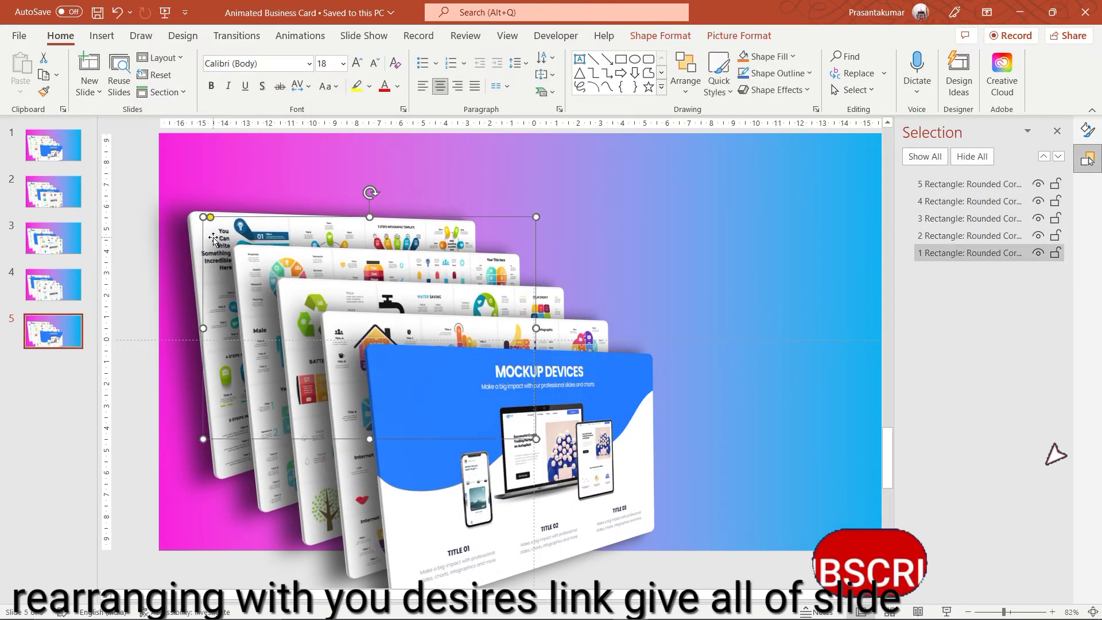
pyautogui.click(1087, 131)
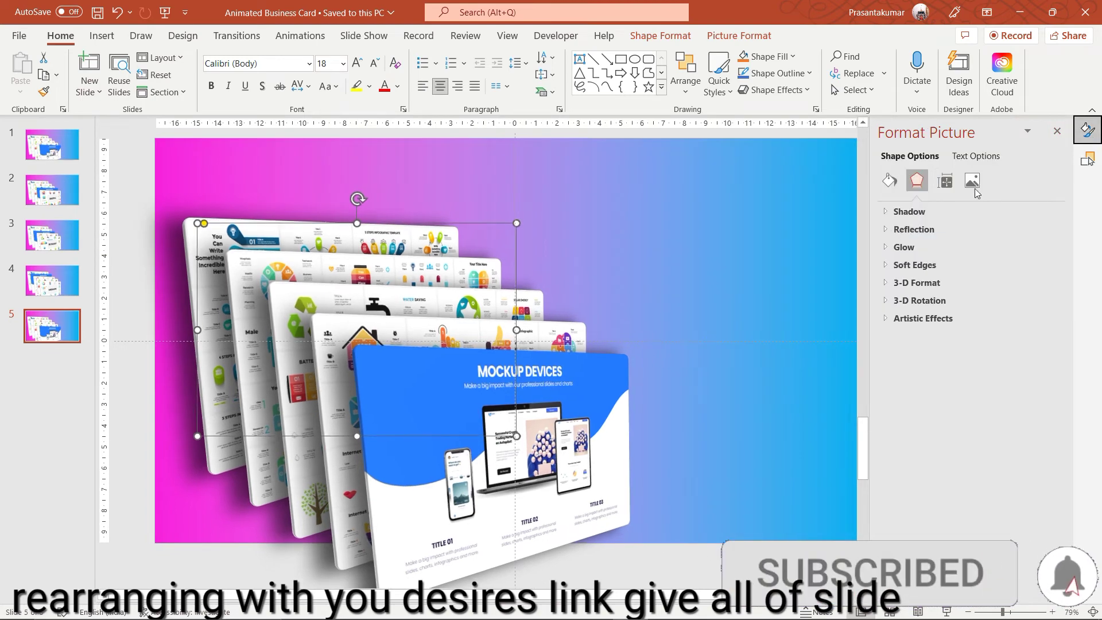
pyautogui.click(946, 182)
pyautogui.click(1025, 249)
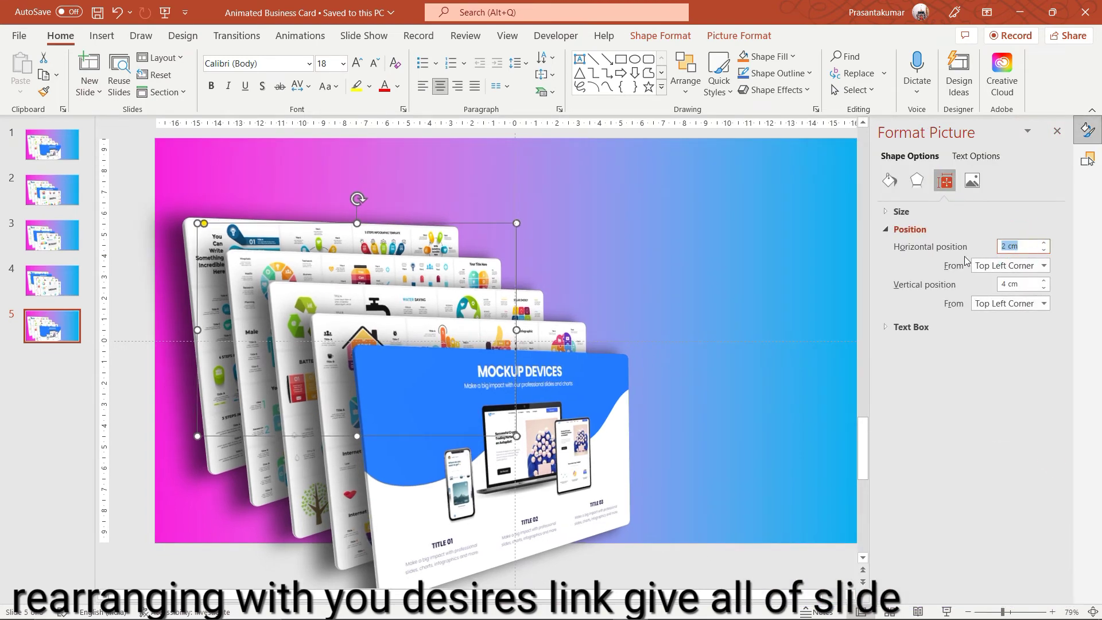
pyautogui.write('10')
pyautogui.press('Tab')
pyautogui.write('1')
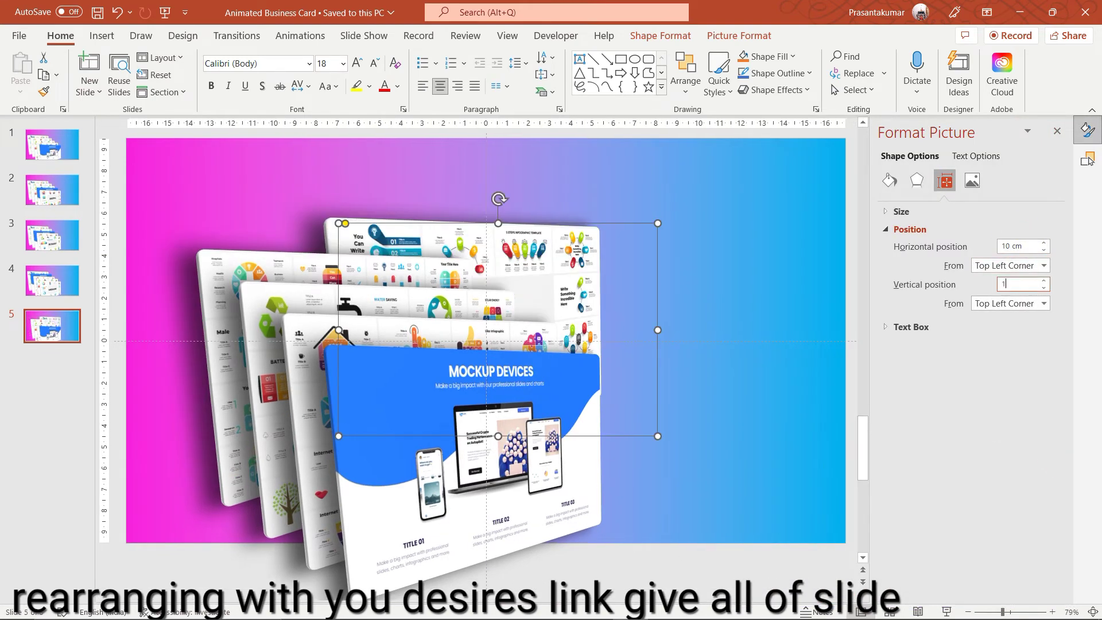
pyautogui.press('Return')
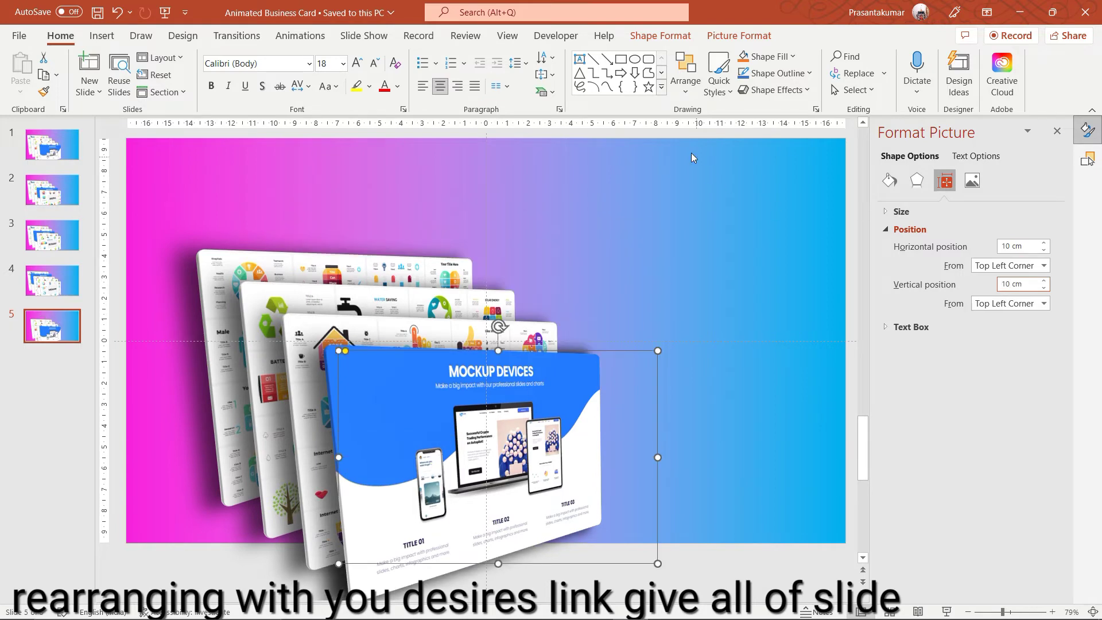
# - Bring the 3D Infographics card to the front of the stack
pyautogui.click(660, 36)
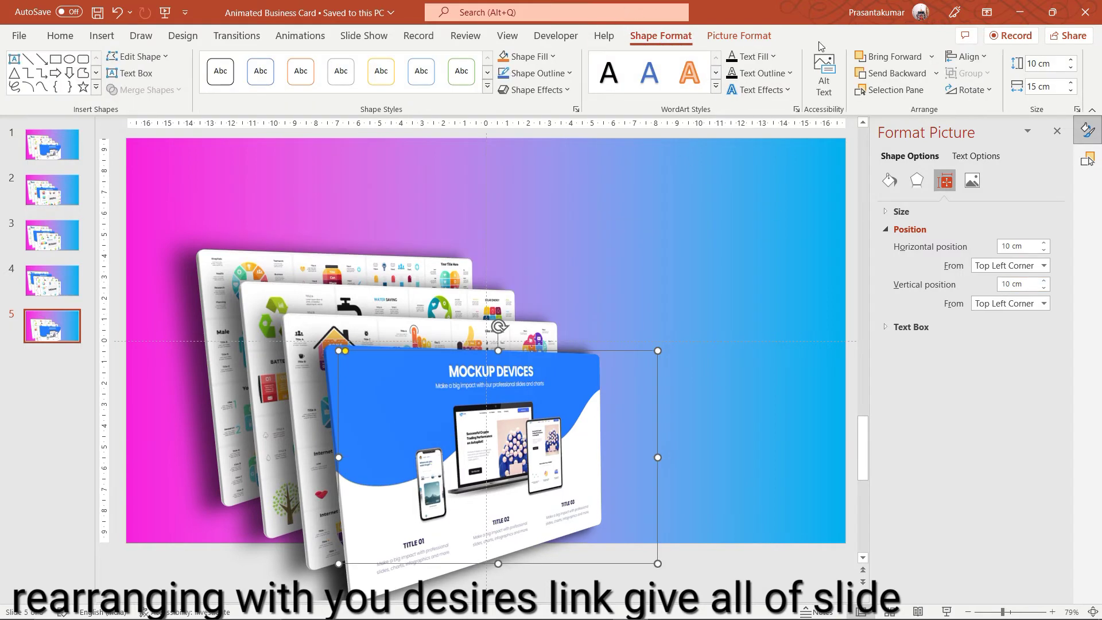
pyautogui.click(931, 56)
pyautogui.click(906, 92)
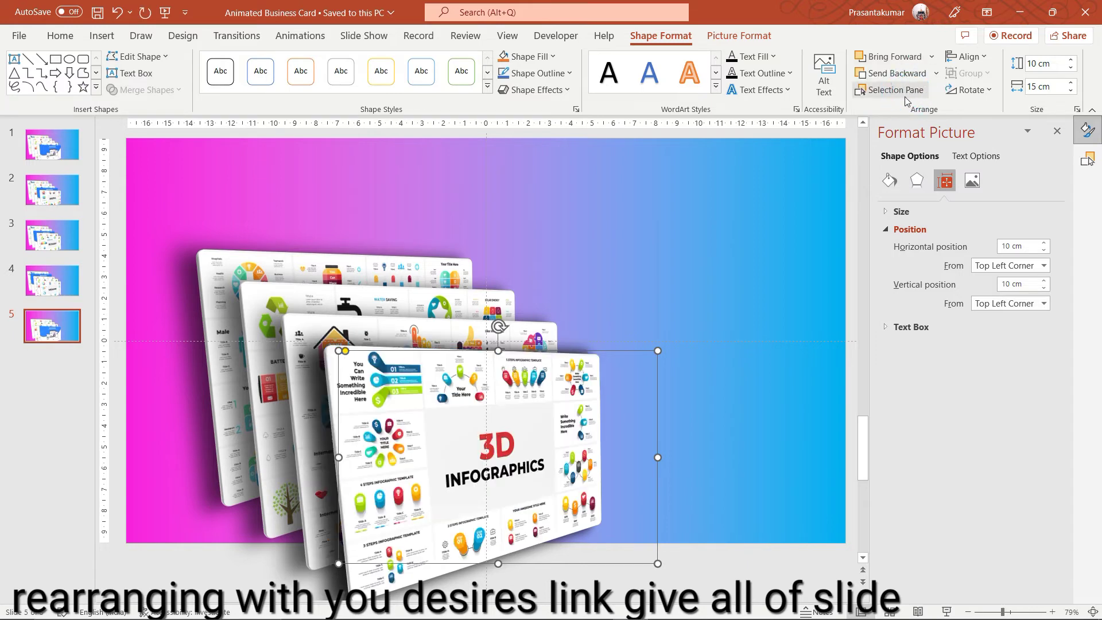
pyautogui.click(760, 236)
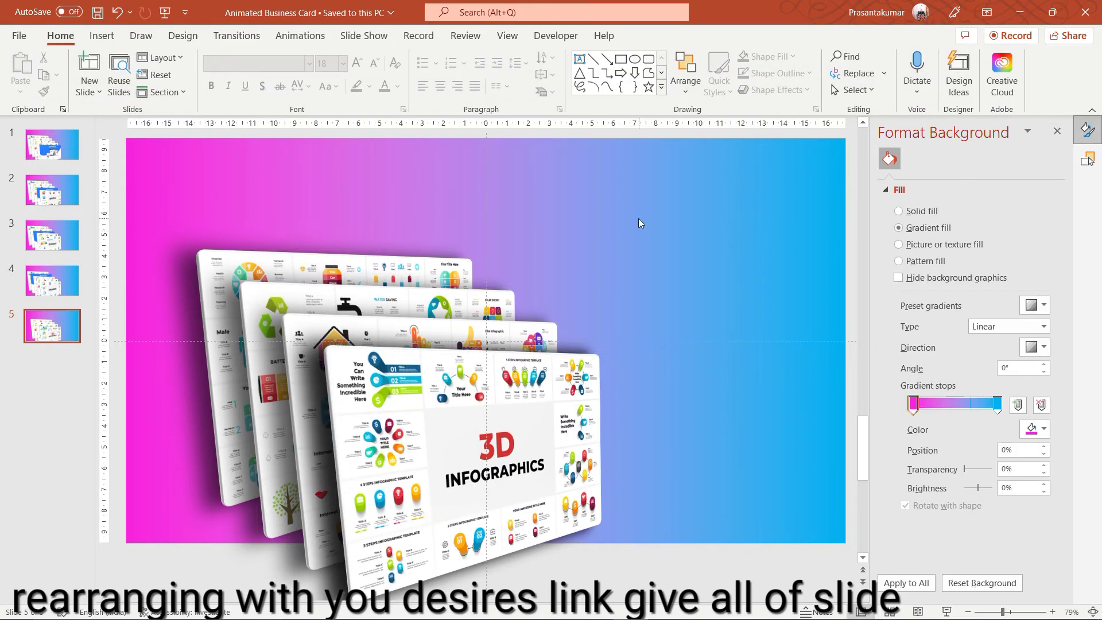
# - Position the back two cards at 2 cm / 4 cm and 4 cm / 5.5 cm
pyautogui.click(377, 266)
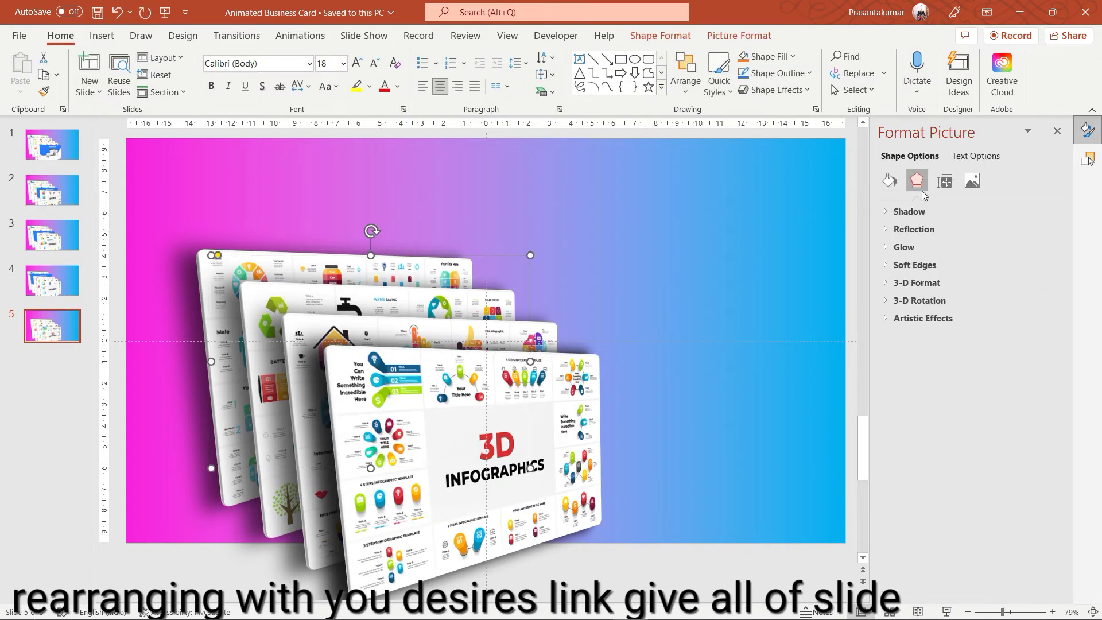
pyautogui.click(944, 181)
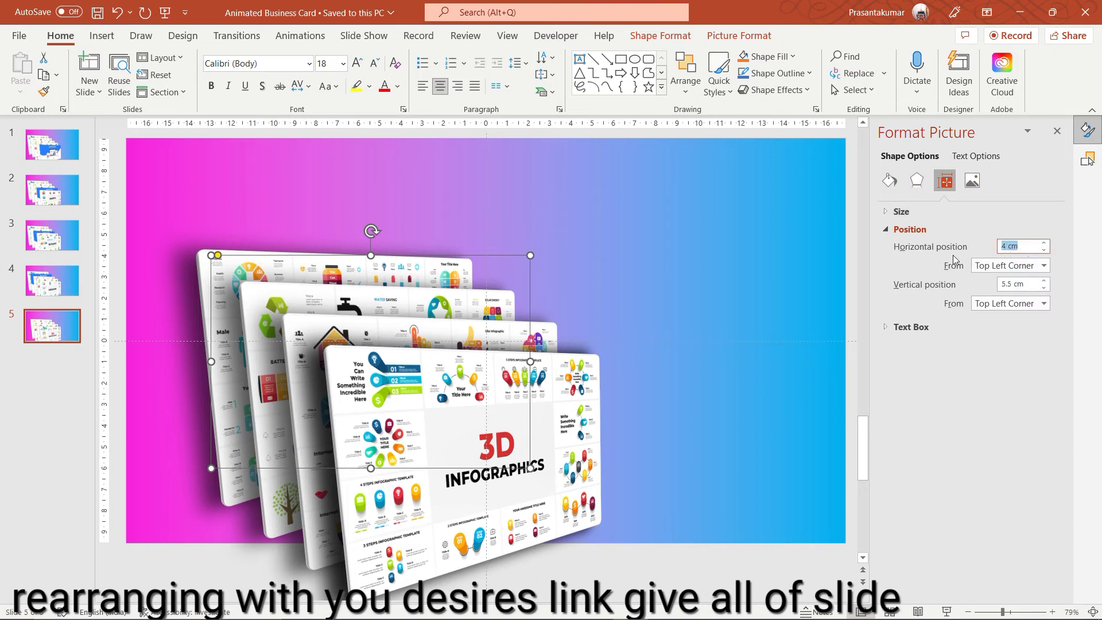
pyautogui.write('2')
pyautogui.press('Tab')
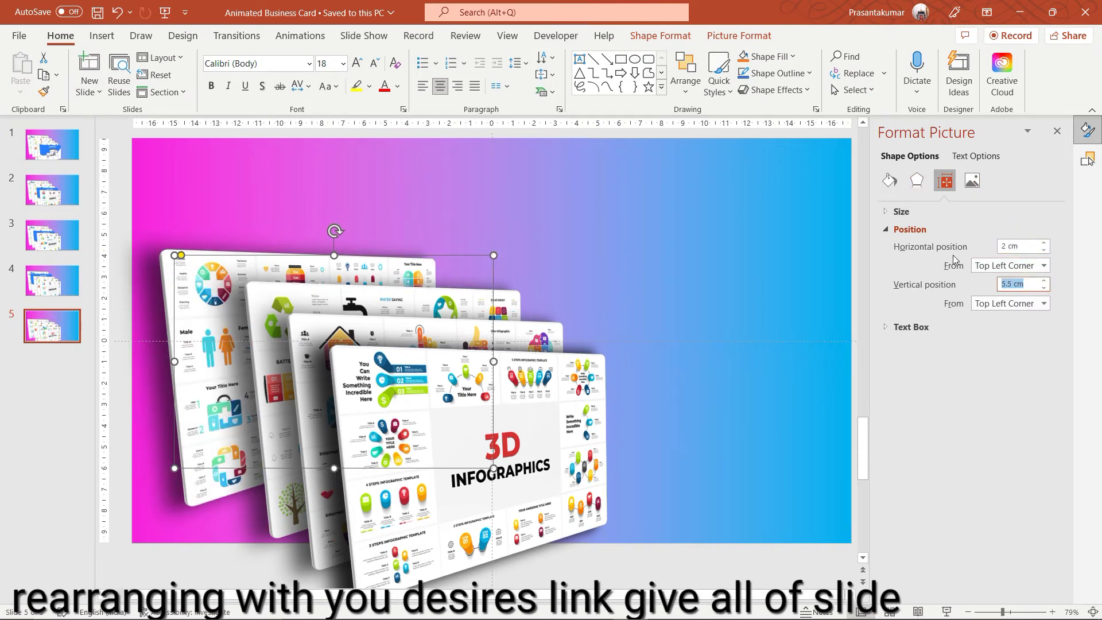
pyautogui.write('4')
pyautogui.press('Return')
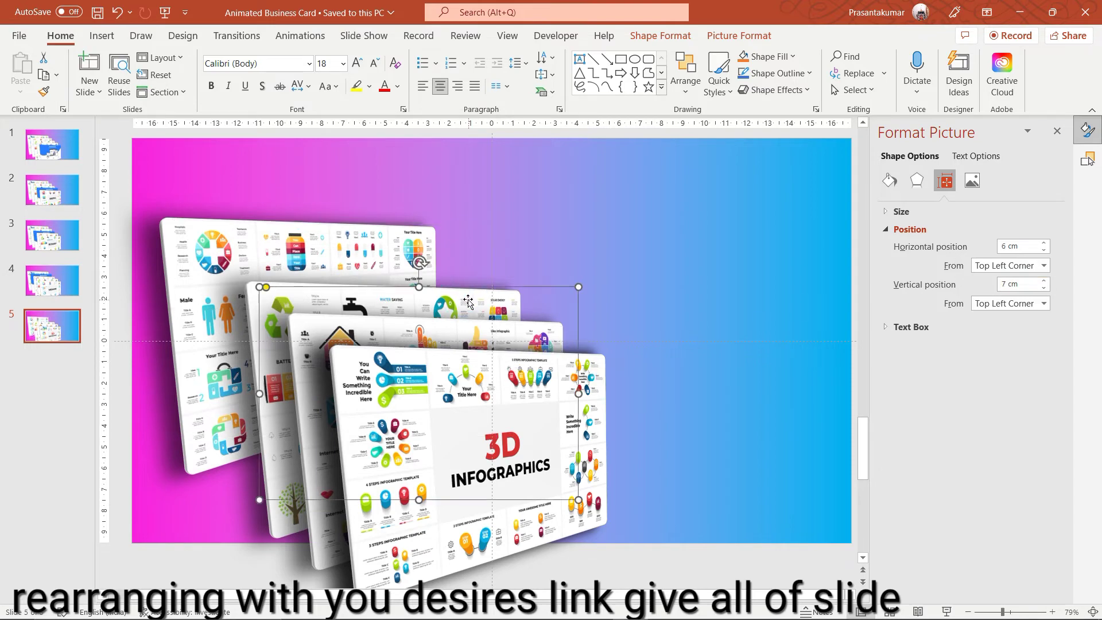
pyautogui.moveTo(1026, 247); pyautogui.dragTo(962, 248)
pyautogui.write('4')
pyautogui.press('Return')
pyautogui.press('Tab')
pyautogui.write('5')
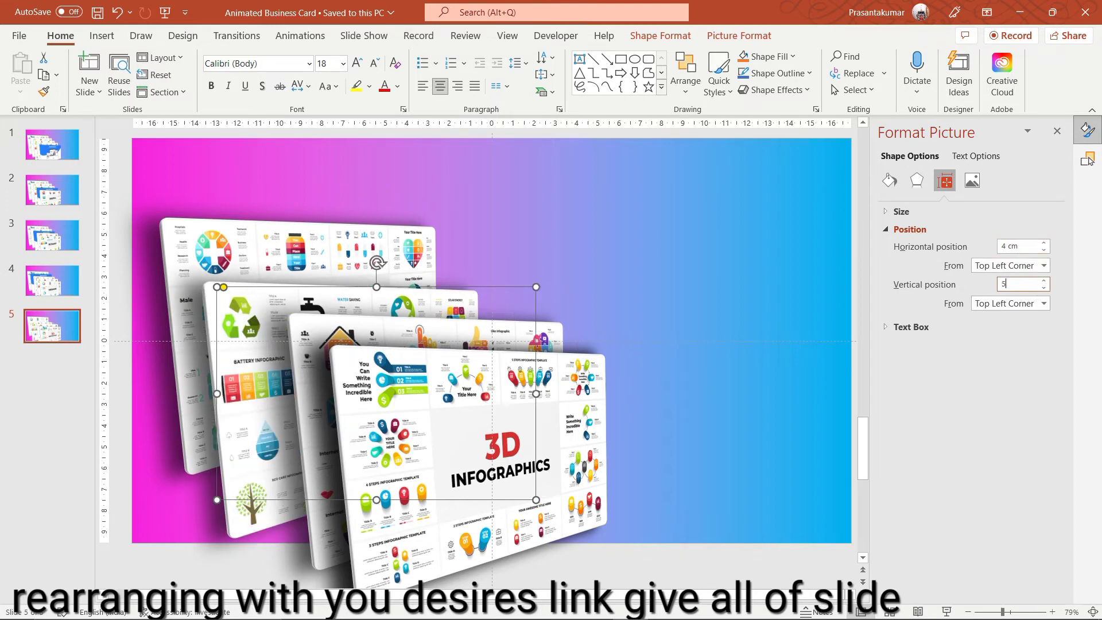
pyautogui.press('Return')
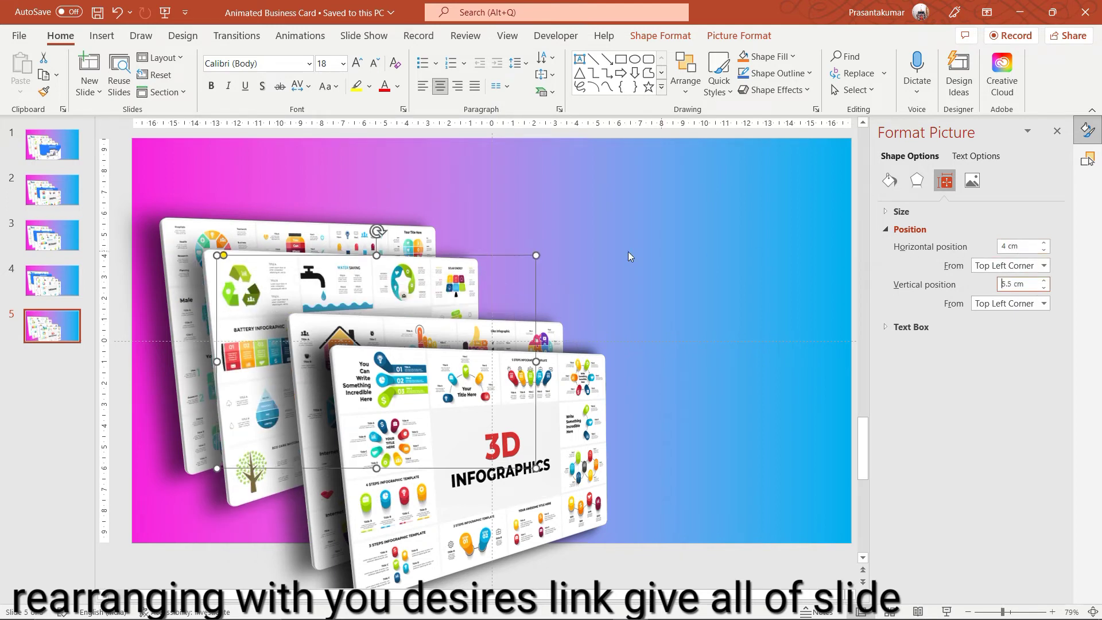
# - Move the third card in the stack to 6 cm horizontal, 7 cm vertical
pyautogui.click(436, 327)
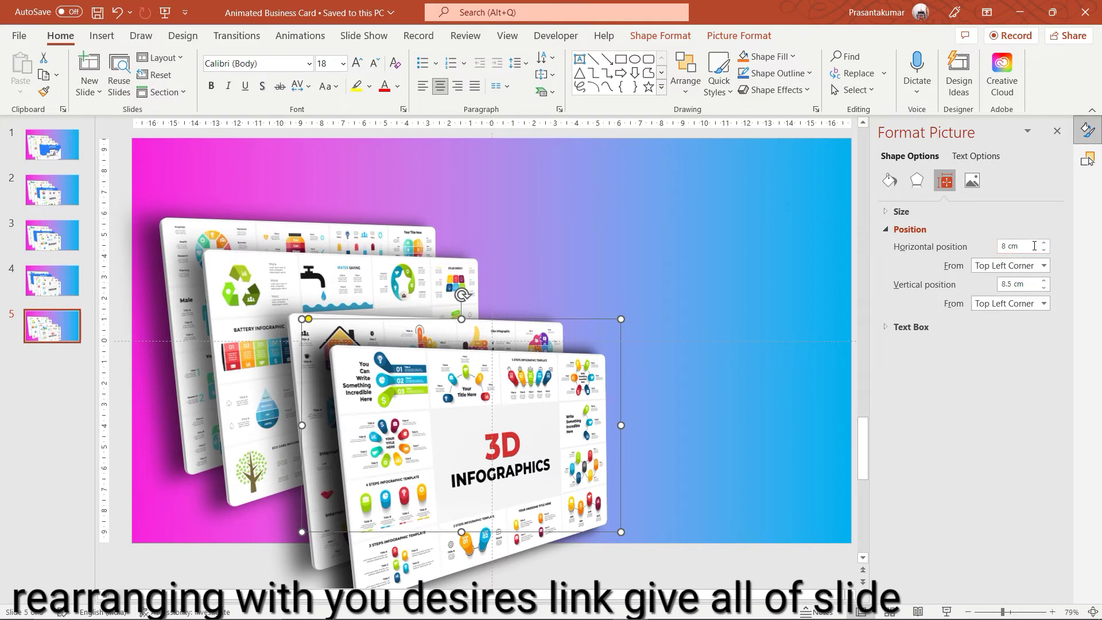
pyautogui.moveTo(1034, 246); pyautogui.dragTo(988, 248)
pyautogui.write('6')
pyautogui.press('Tab')
pyautogui.press('Tab')
pyautogui.write('7')
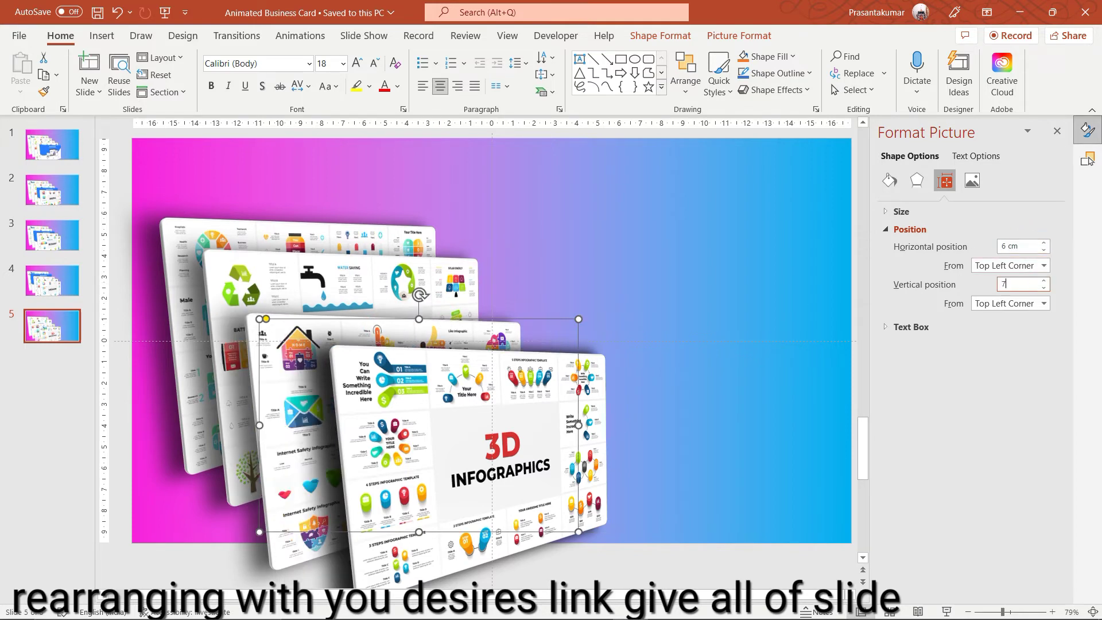
pyautogui.press('Return')
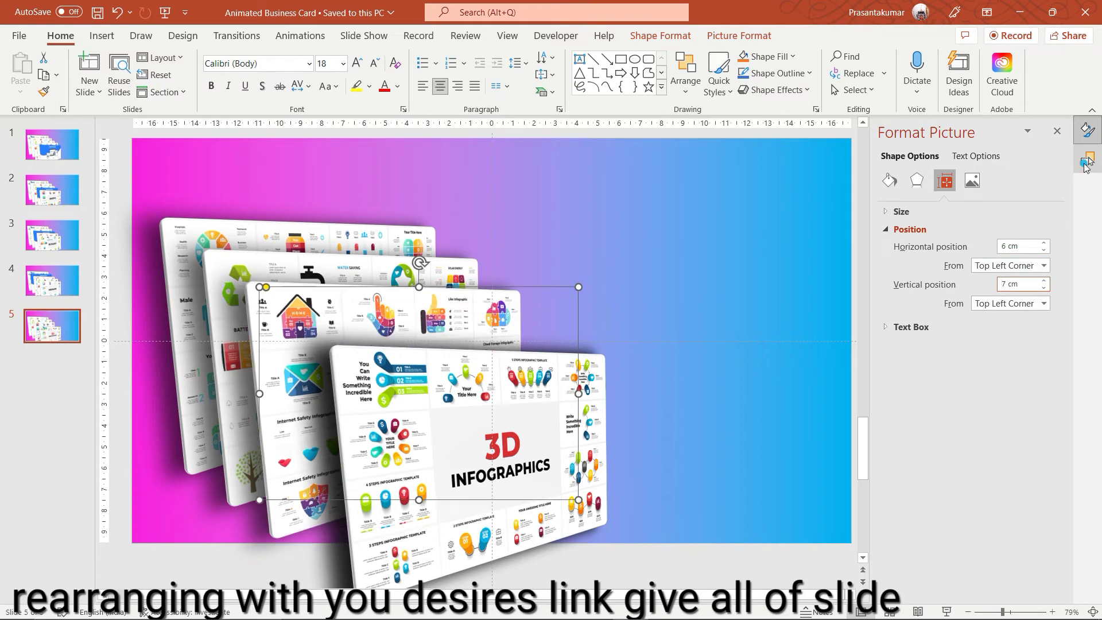
# - Place the front 3D Infographics card at 8 cm horizontal and 8.5 cm vertical
pyautogui.click(1087, 159)
pyautogui.click(976, 201)
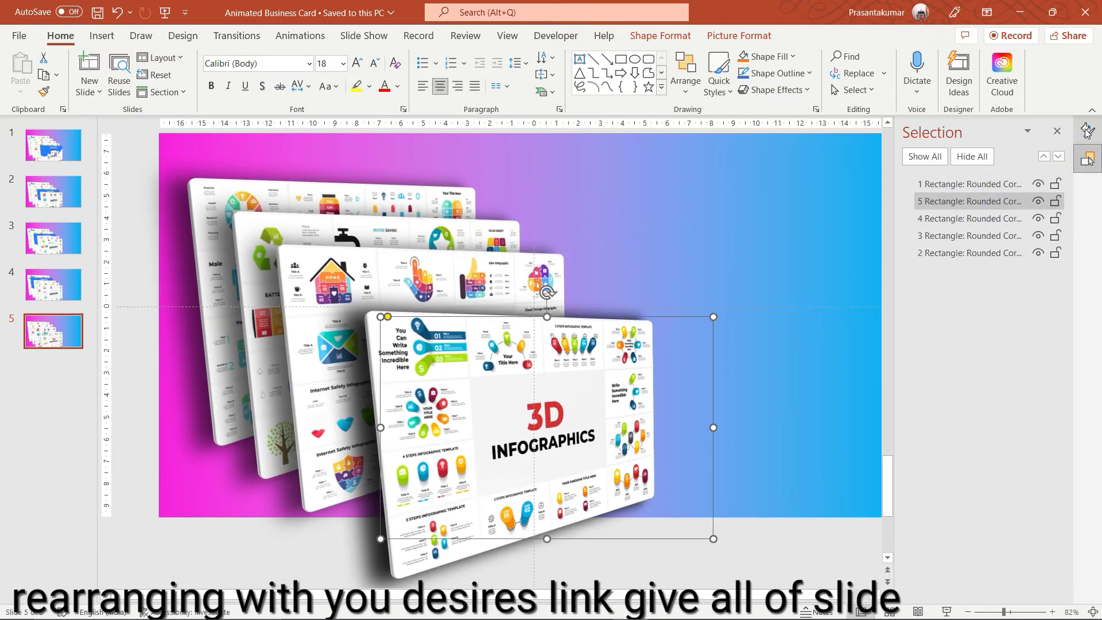
pyautogui.click(1088, 131)
pyautogui.moveTo(1029, 245); pyautogui.dragTo(976, 247)
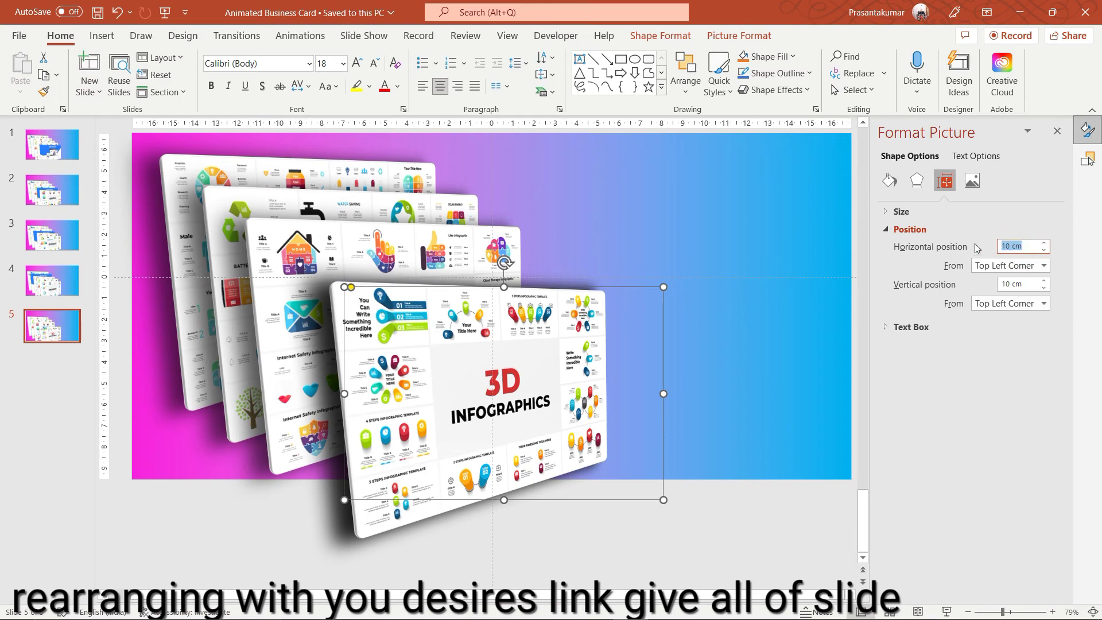
pyautogui.write('8')
pyautogui.press('Tab')
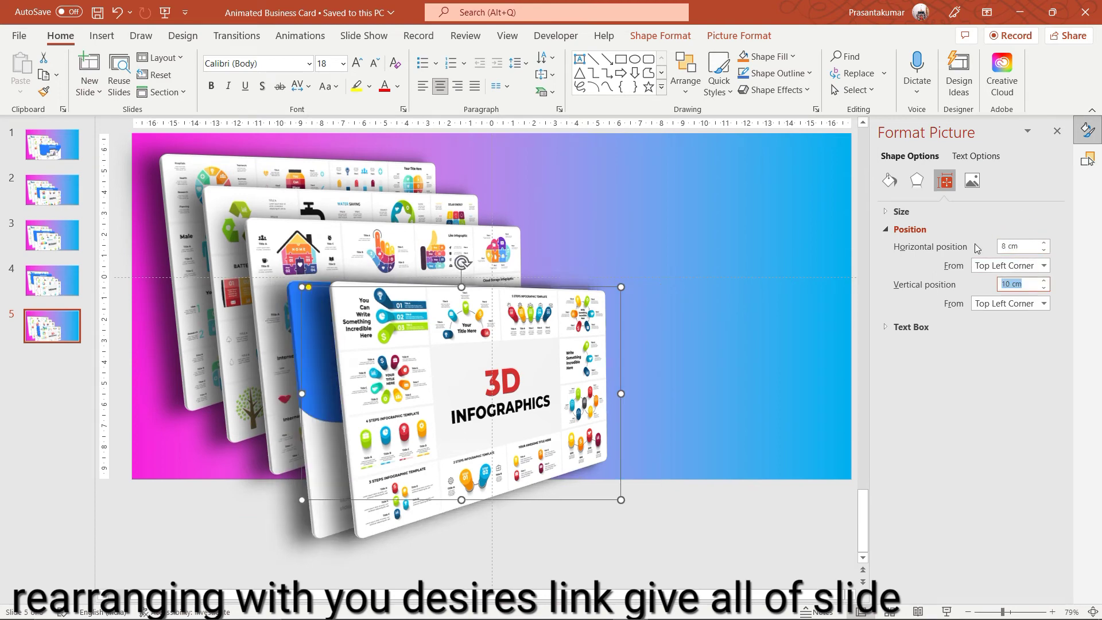
pyautogui.write('8.5')
pyautogui.press('Return')
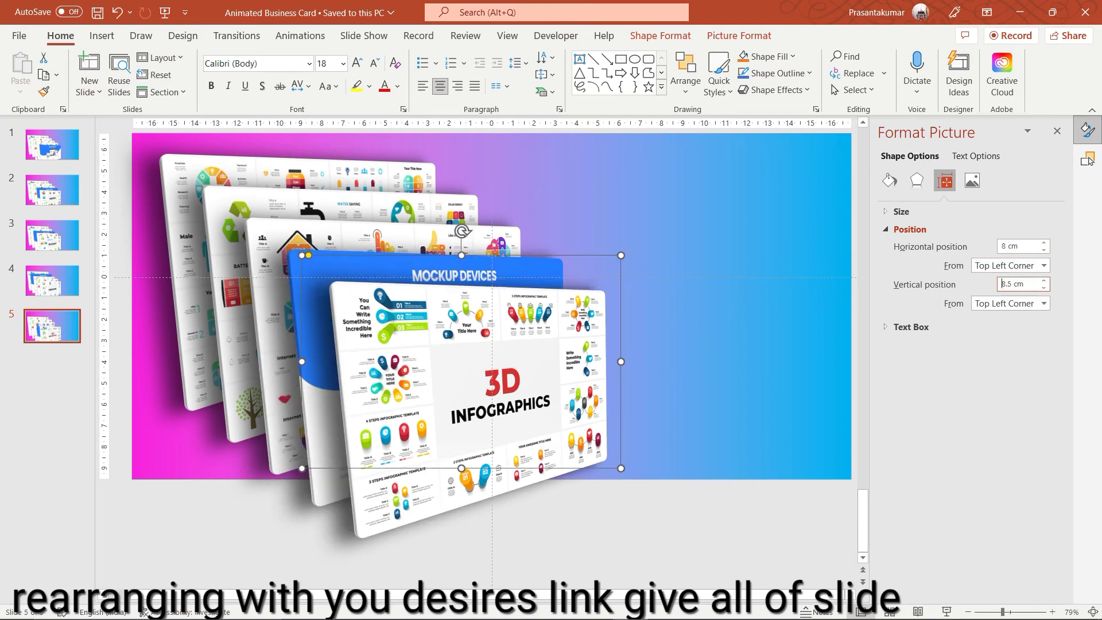
pyautogui.click(734, 269)
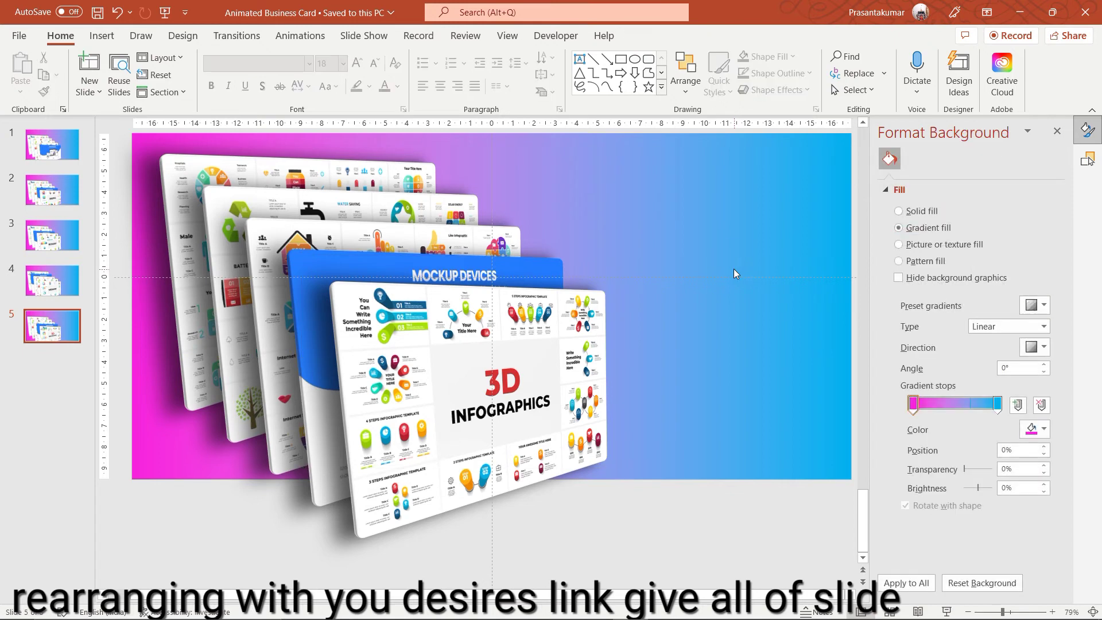
# - Move the back-most card to 10 cm / 10 cm and bring 3D Infographics to the front
pyautogui.click(387, 178)
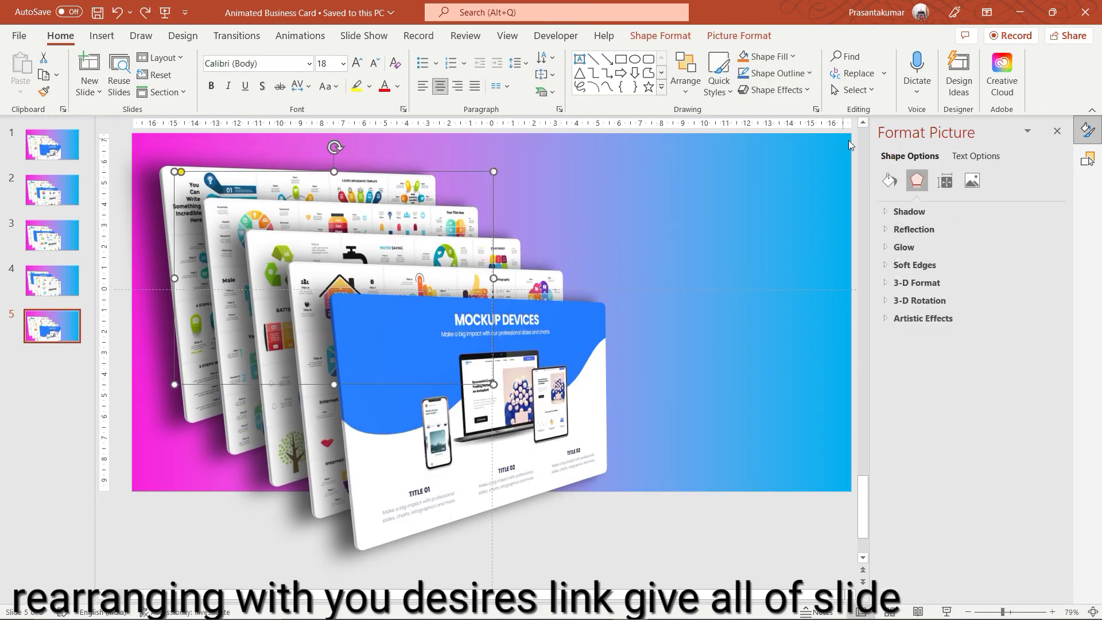
pyautogui.click(945, 182)
pyautogui.tripleClick(1016, 245)
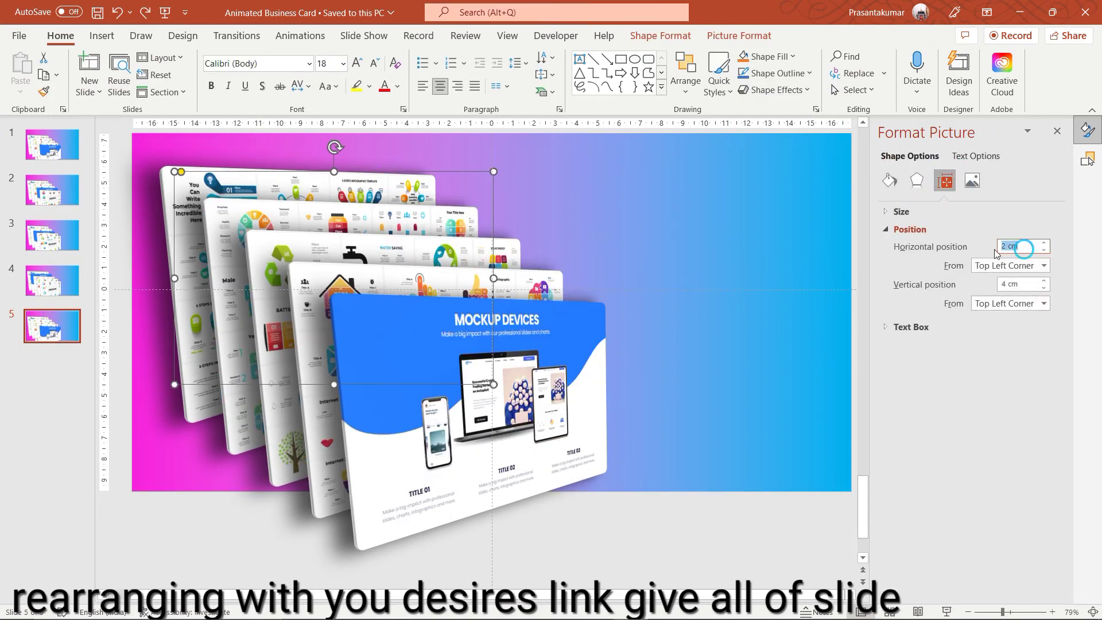
pyautogui.write('10')
pyautogui.press('Return')
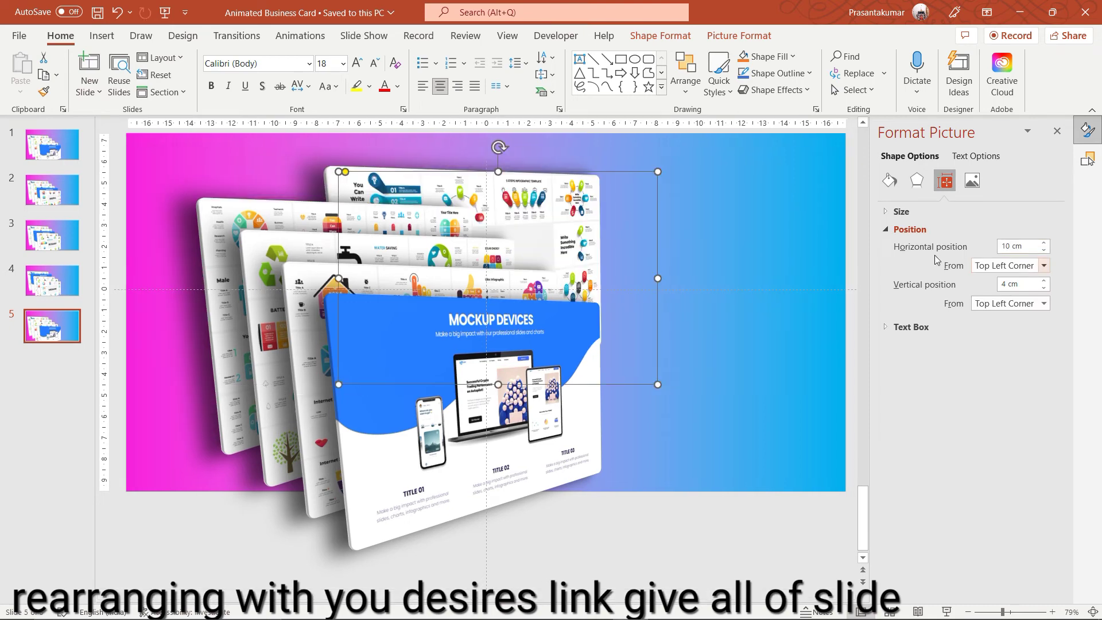
pyautogui.tripleClick(1017, 284)
pyautogui.write('10')
pyautogui.press('Return')
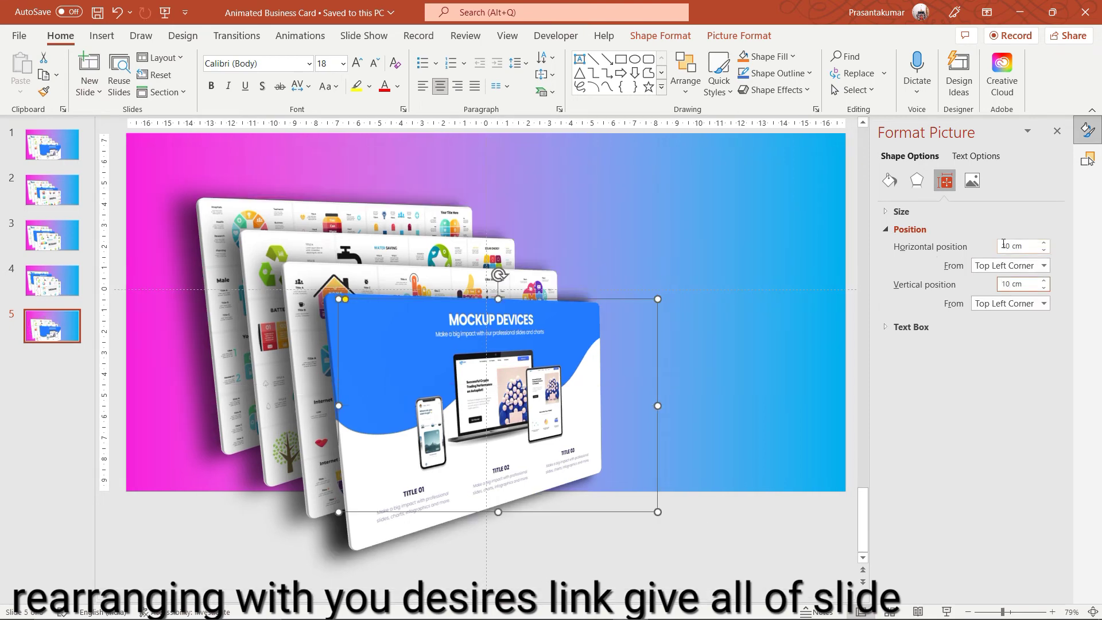
pyautogui.click(660, 35)
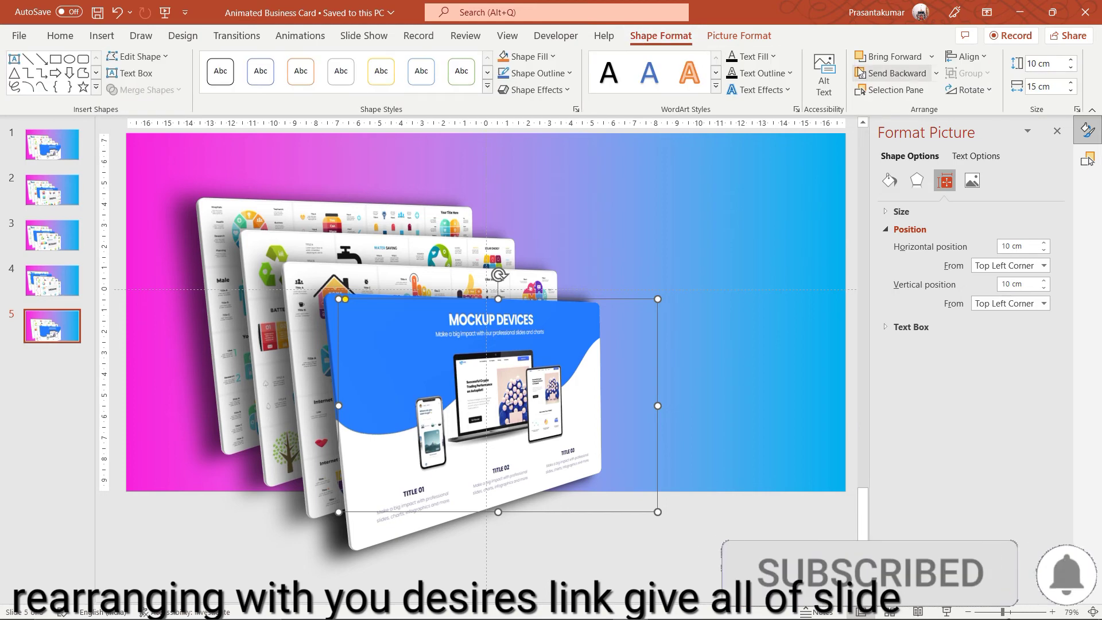
pyautogui.click(931, 57)
pyautogui.click(898, 93)
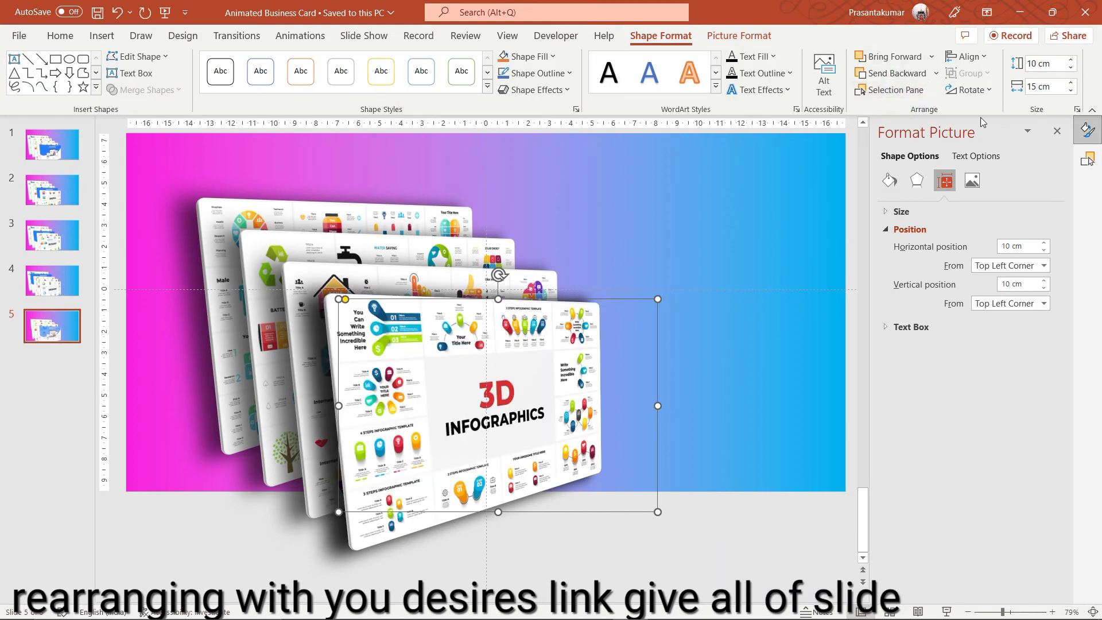
# - Set the Mockup Devices card to 2 cm / 4 cm and send it to the back
pyautogui.click(1088, 159)
pyautogui.click(966, 183)
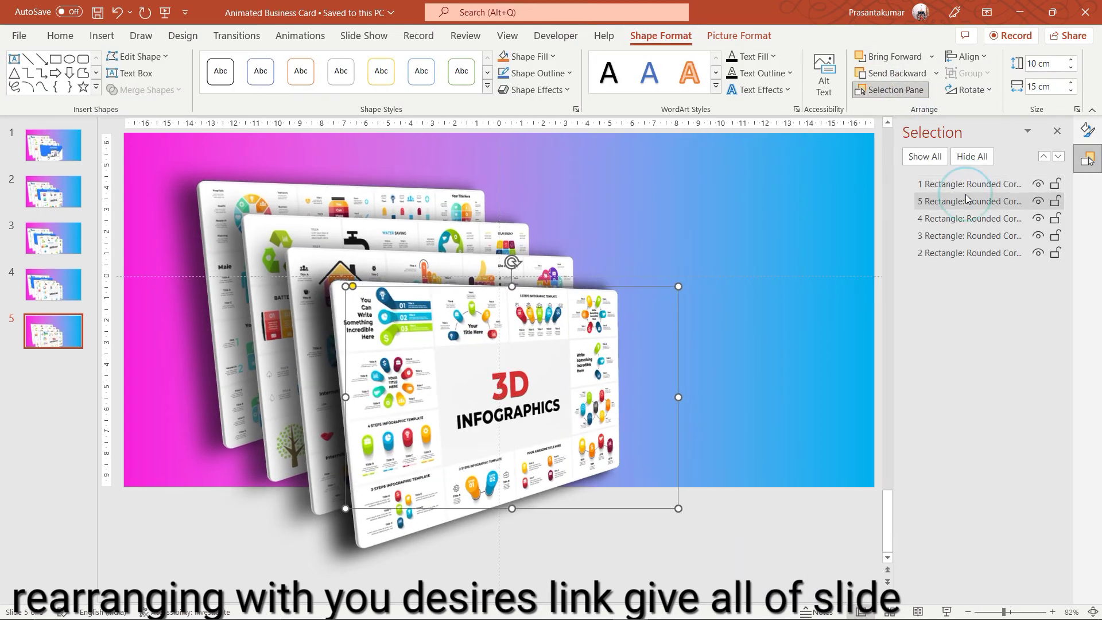
pyautogui.click(1088, 131)
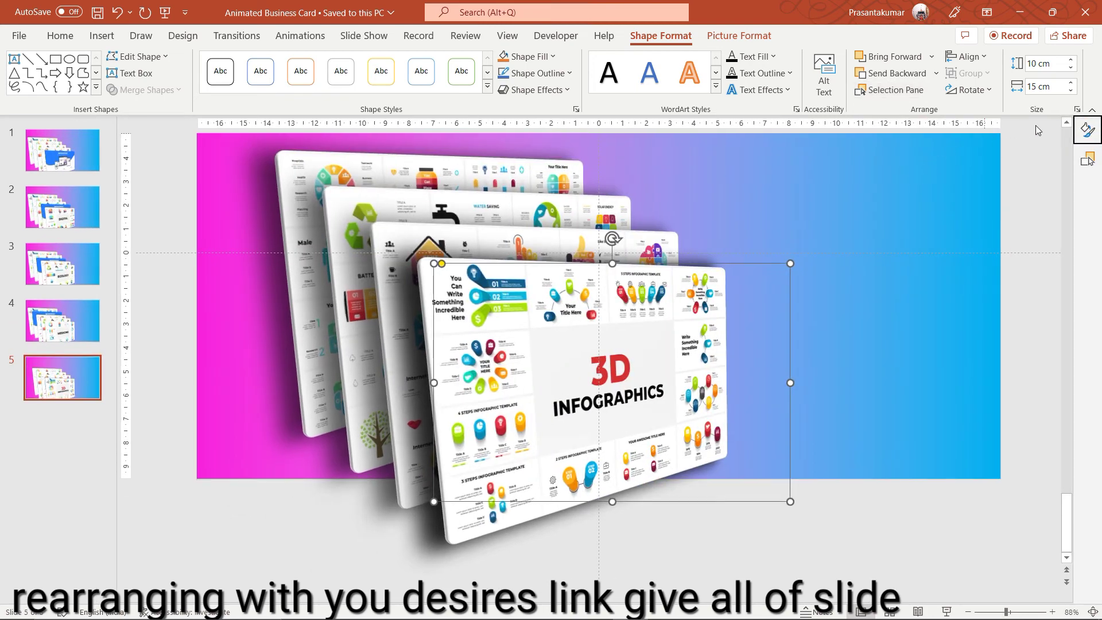
pyautogui.click(1087, 130)
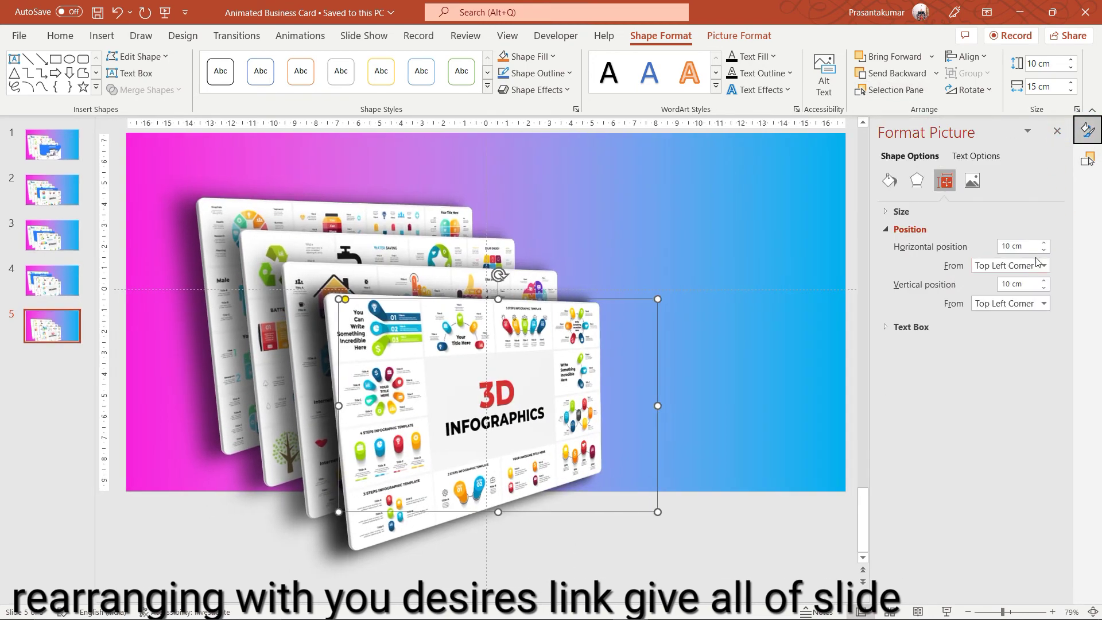
pyautogui.moveTo(1026, 241); pyautogui.dragTo(980, 247)
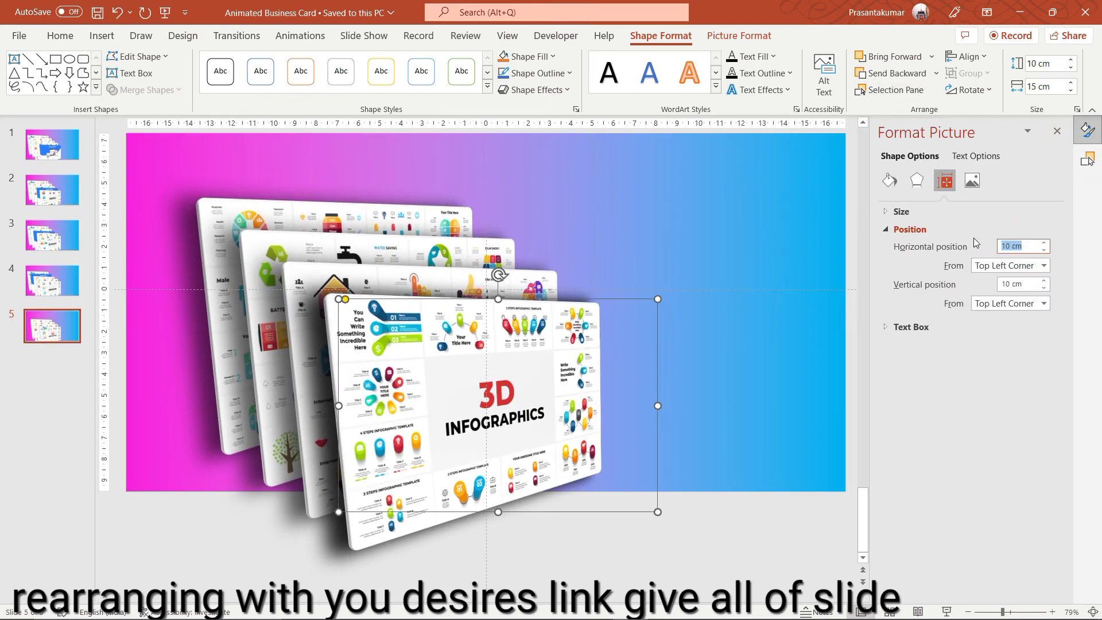
pyautogui.write('2')
pyautogui.press('Tab')
pyautogui.press('Tab')
pyautogui.write('4')
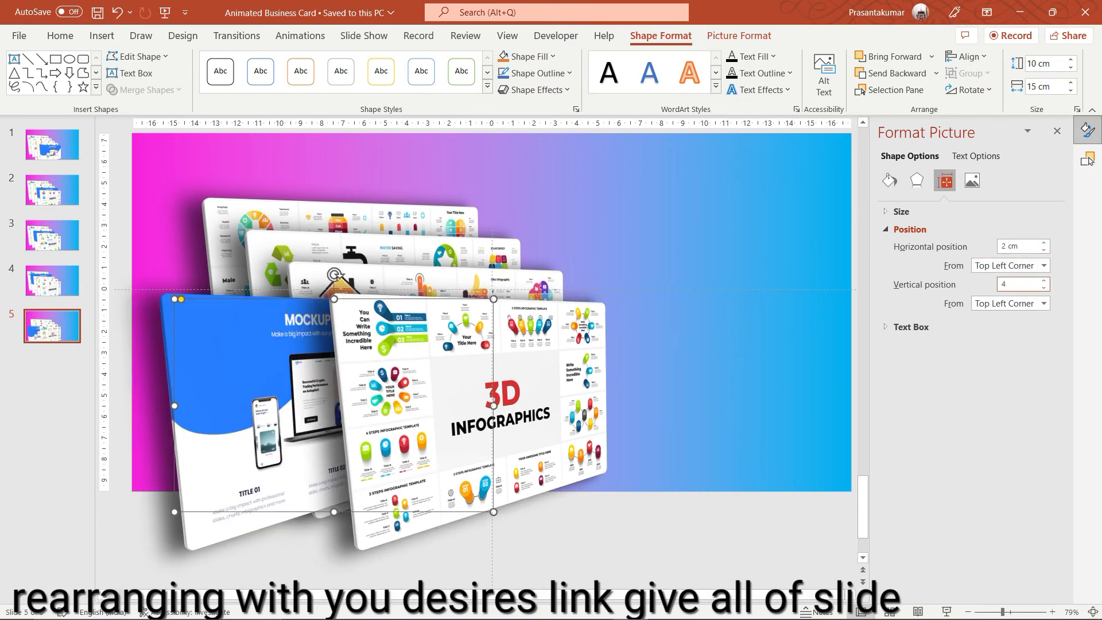
pyautogui.press('Return')
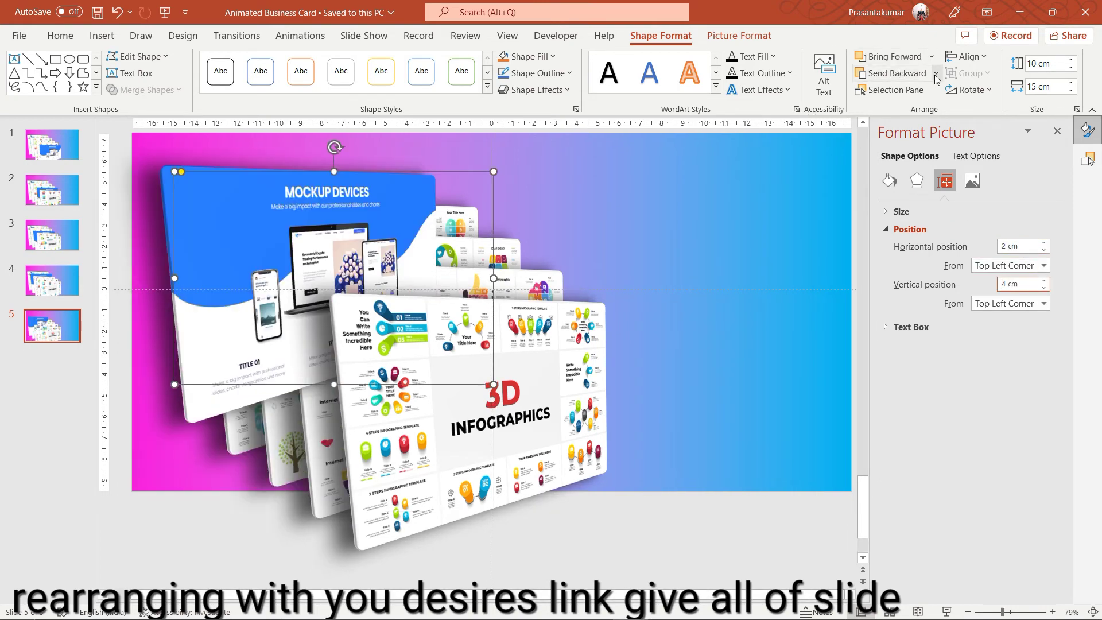
pyautogui.click(936, 74)
pyautogui.click(895, 114)
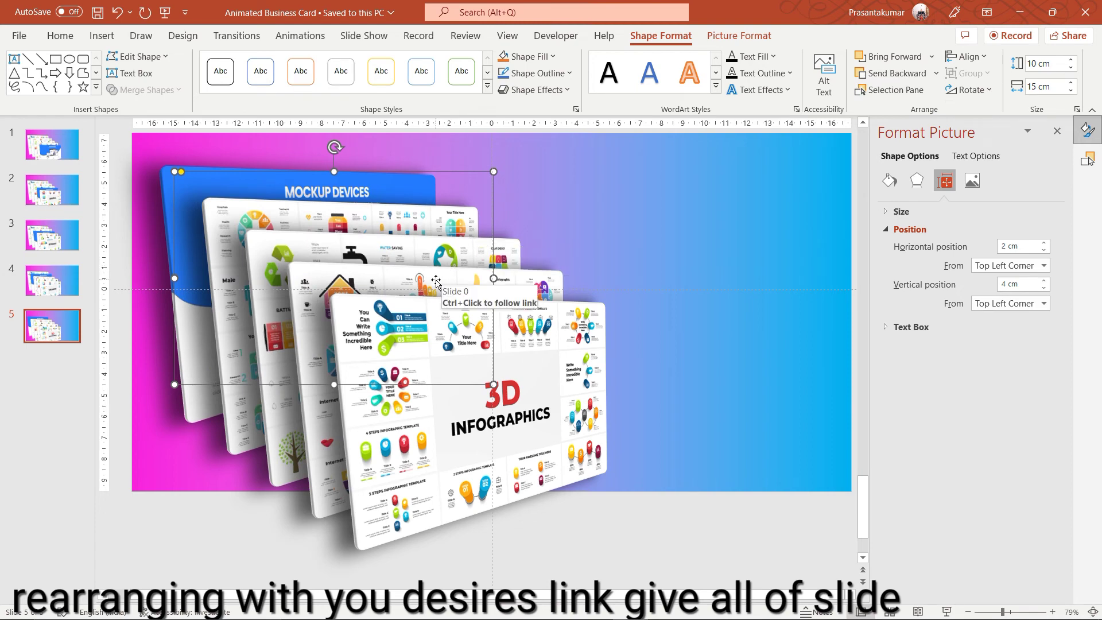
# - Send the house-icon card back one layer and position it at 4 cm / 5.5 cm
pyautogui.click(436, 281)
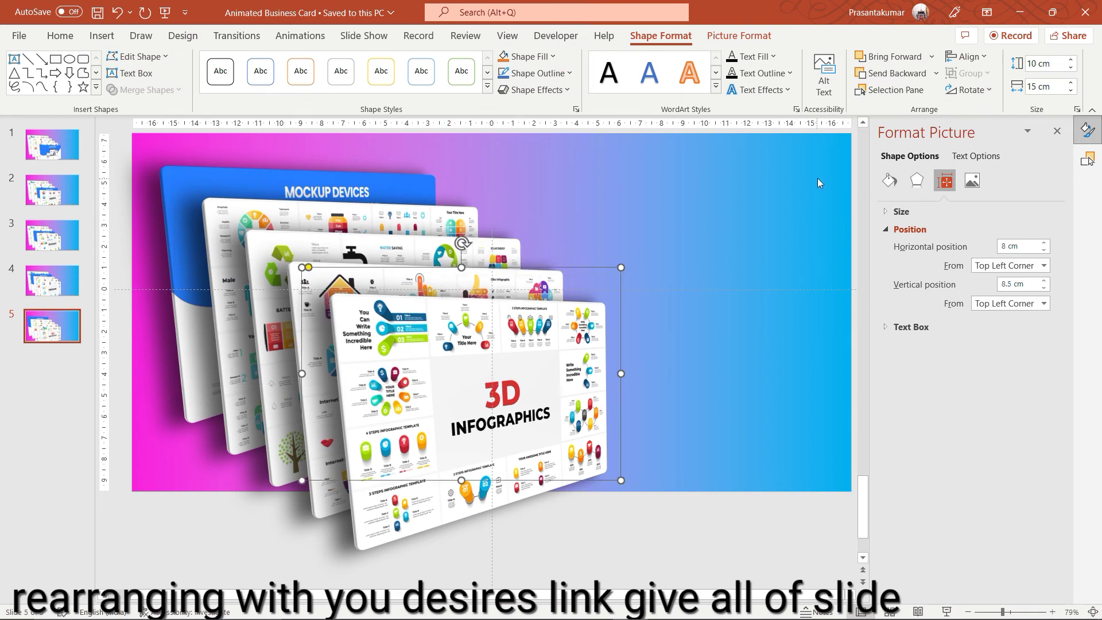
pyautogui.click(897, 73)
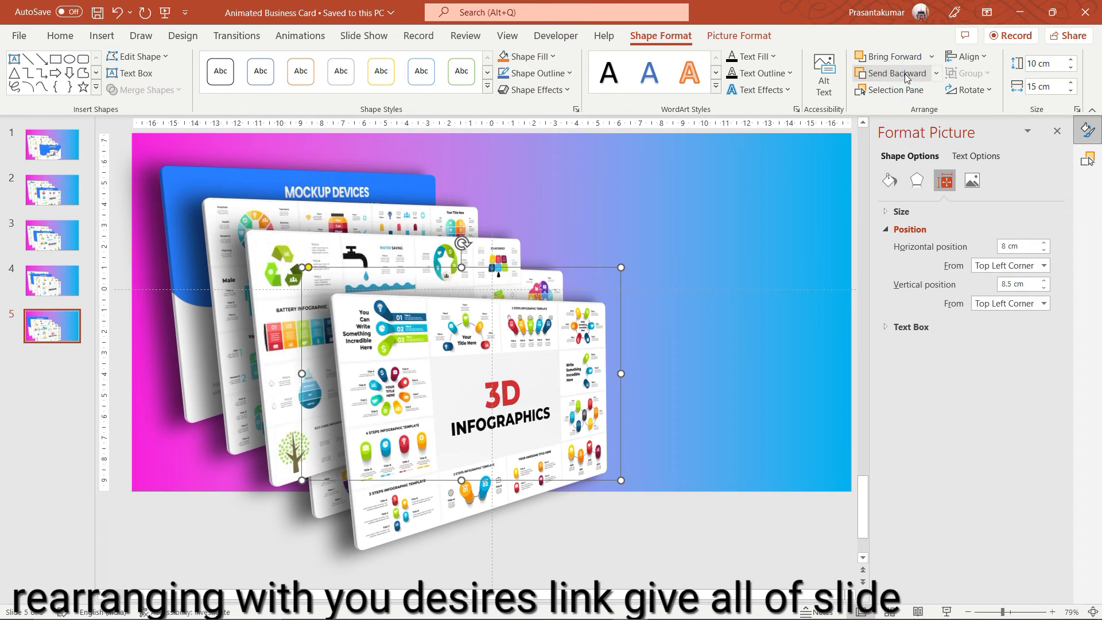
pyautogui.click(905, 73)
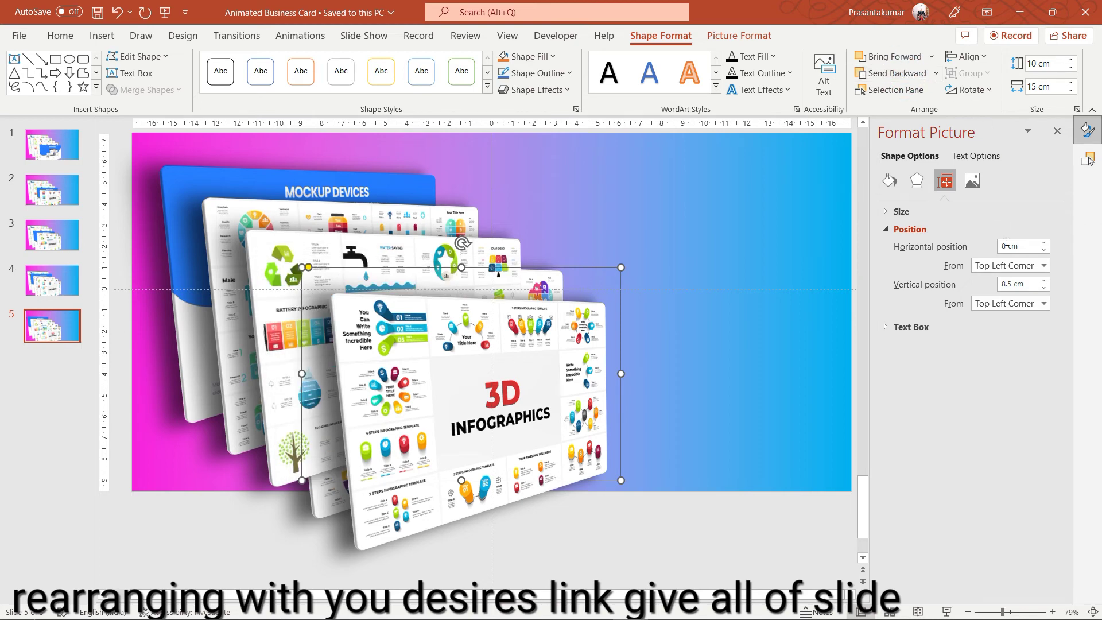
pyautogui.moveTo(1023, 251); pyautogui.dragTo(960, 252)
pyautogui.write('4')
pyautogui.press('Return')
pyautogui.press('Tab')
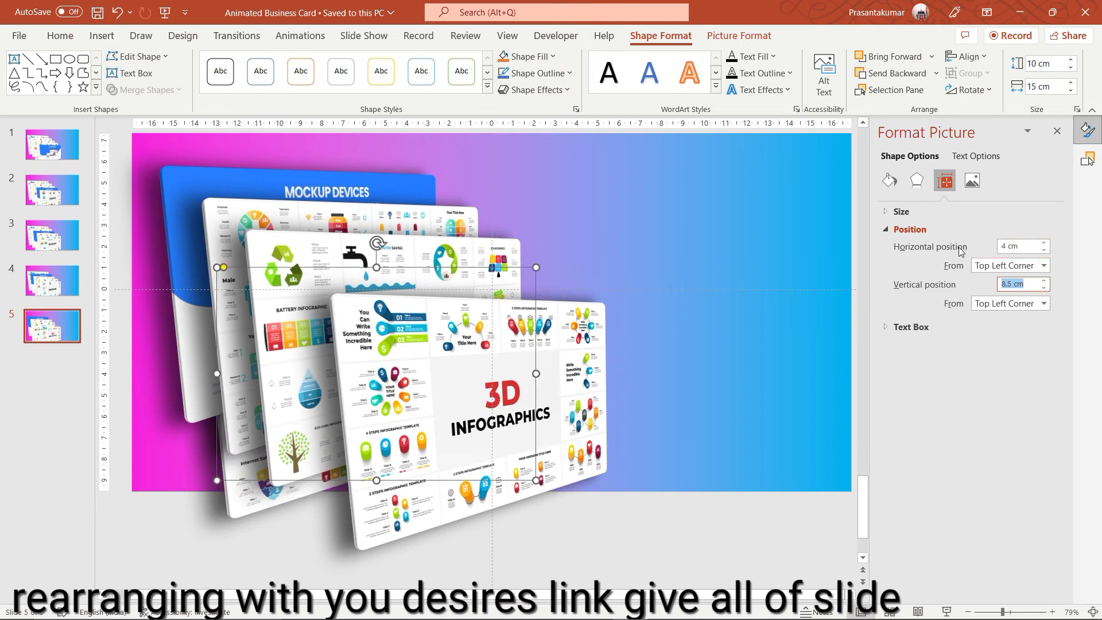
pyautogui.write('5.5')
pyautogui.press('Return')
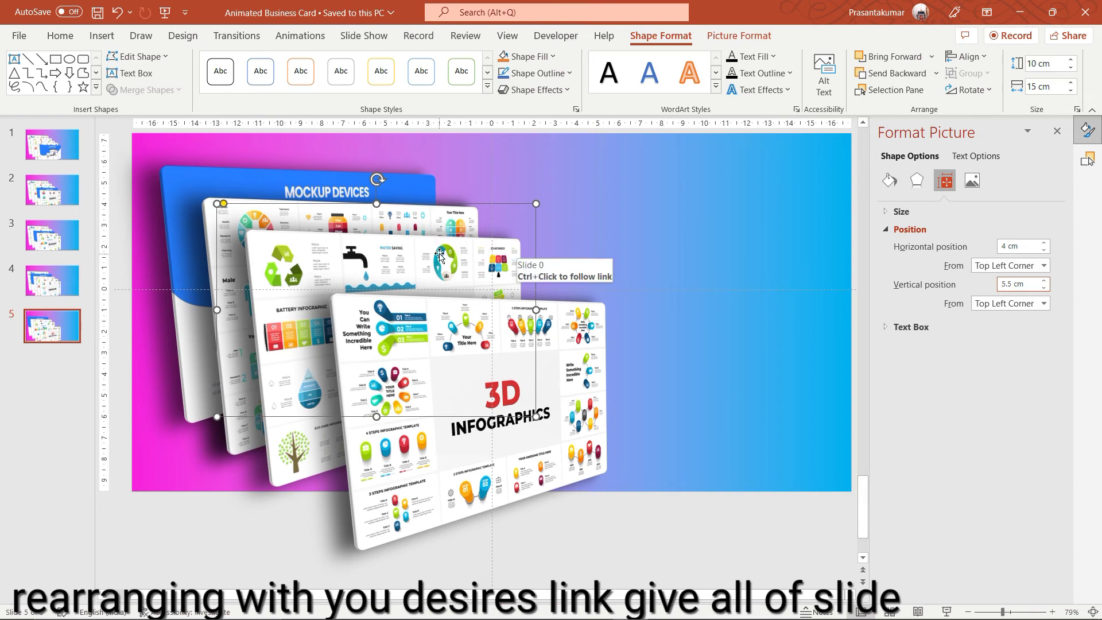
# - Drag a card to 6 cm / 7 cm, raise card 4, and place another at 8 cm / 8.5 cm
pyautogui.moveTo(440, 255); pyautogui.dragTo(483, 286)
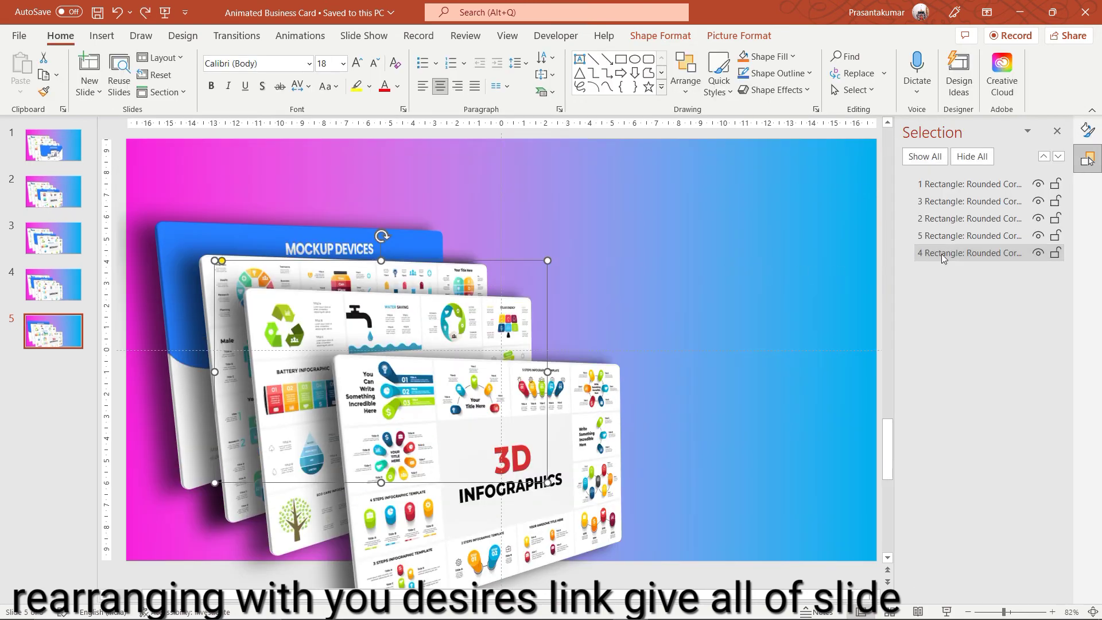
pyautogui.moveTo(941, 253); pyautogui.dragTo(939, 202)
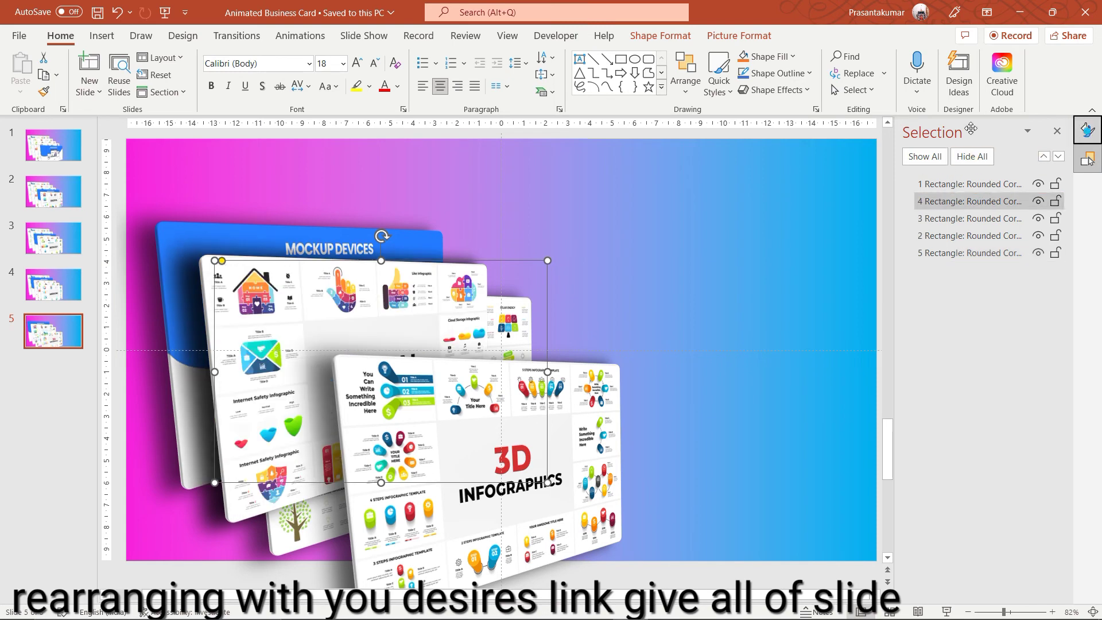
pyautogui.hotkey('alt', 'F10')
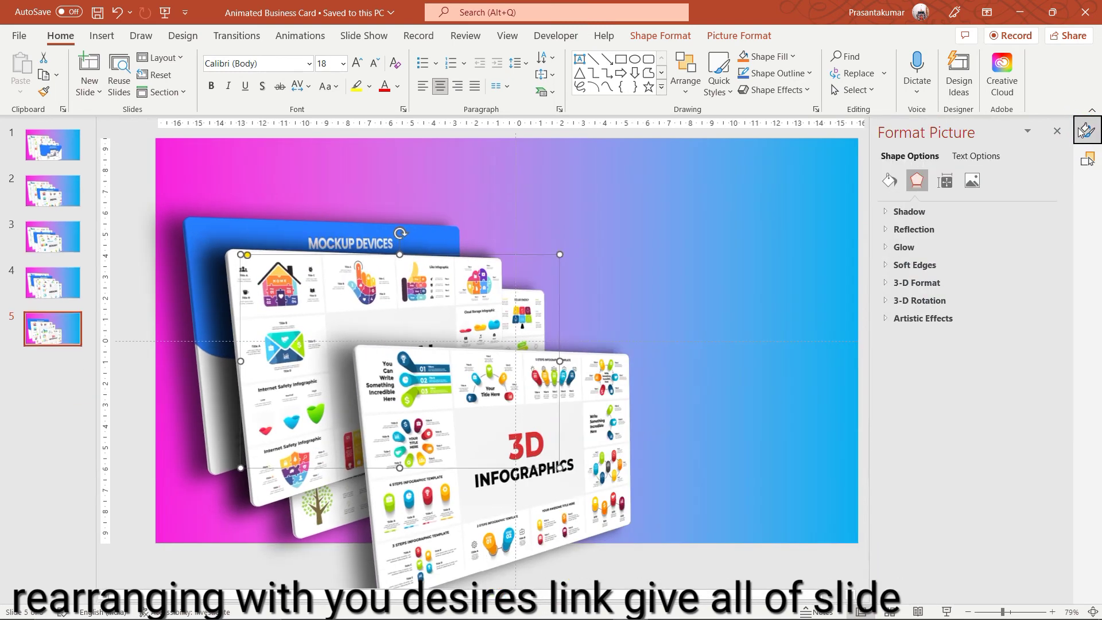
pyautogui.click(1088, 131)
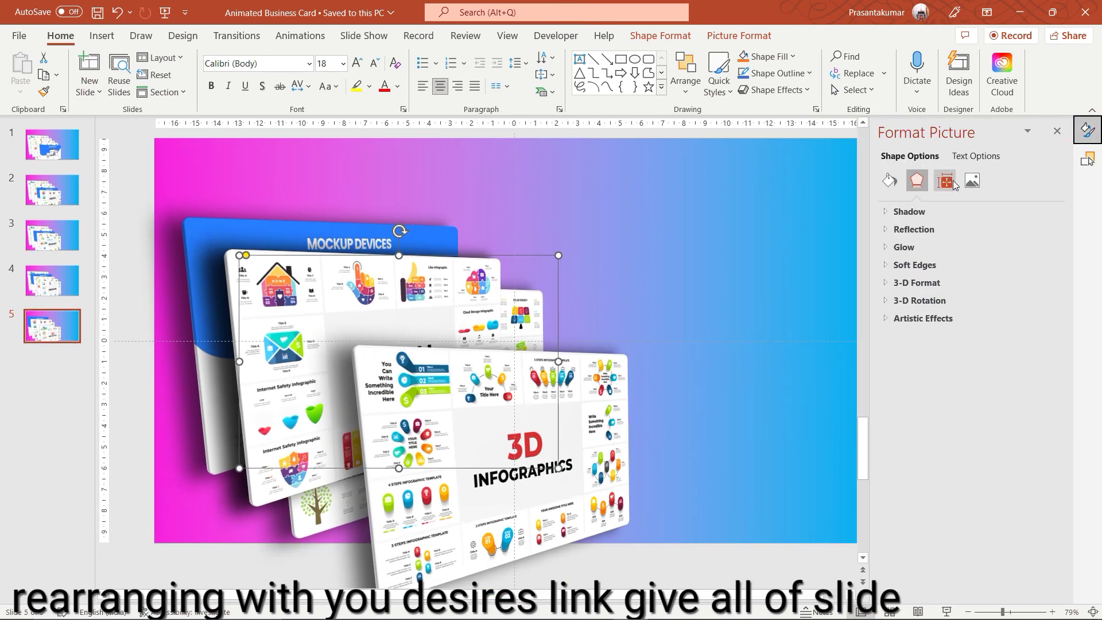
pyautogui.click(945, 181)
pyautogui.click(910, 229)
pyautogui.moveTo(1028, 245); pyautogui.dragTo(989, 251)
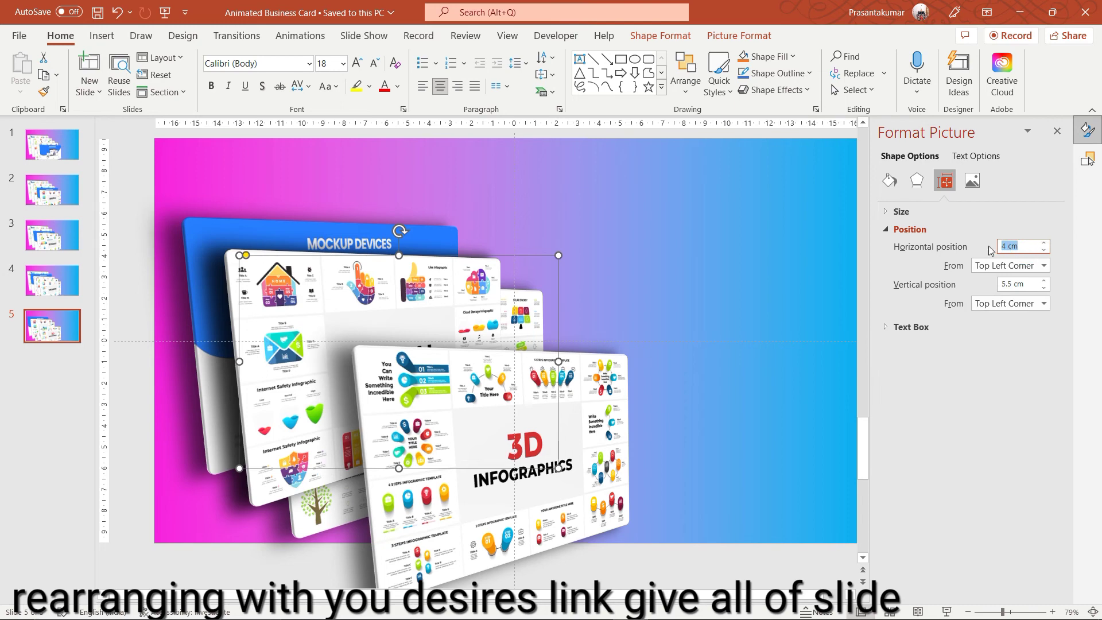
pyautogui.write('8')
pyautogui.press('Tab')
pyautogui.write('8')
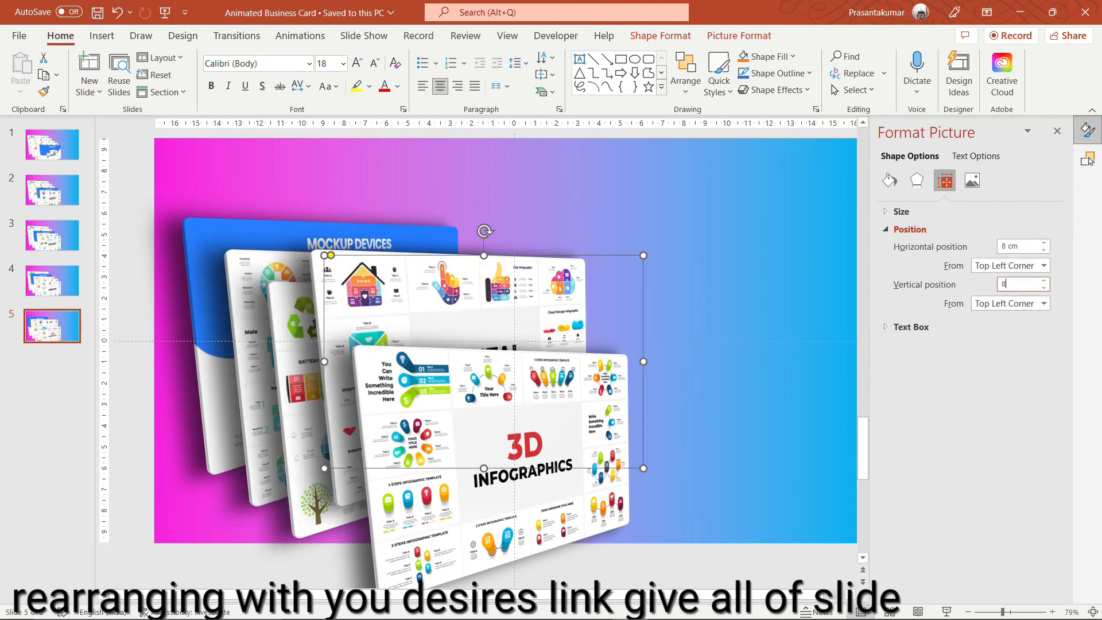
pyautogui.press('Return')
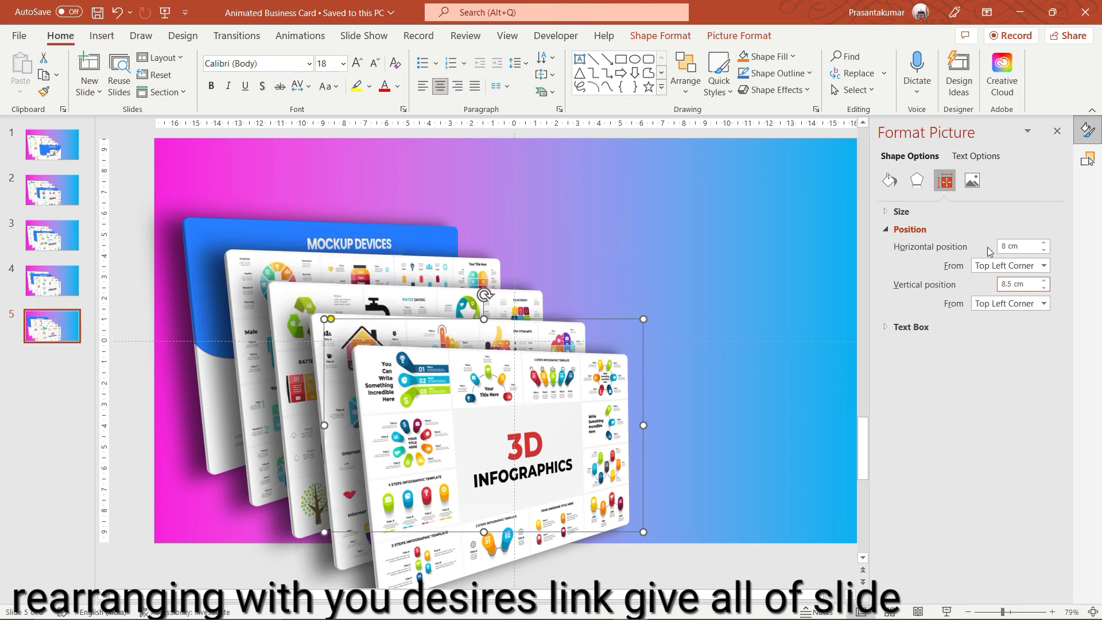
pyautogui.click(669, 220)
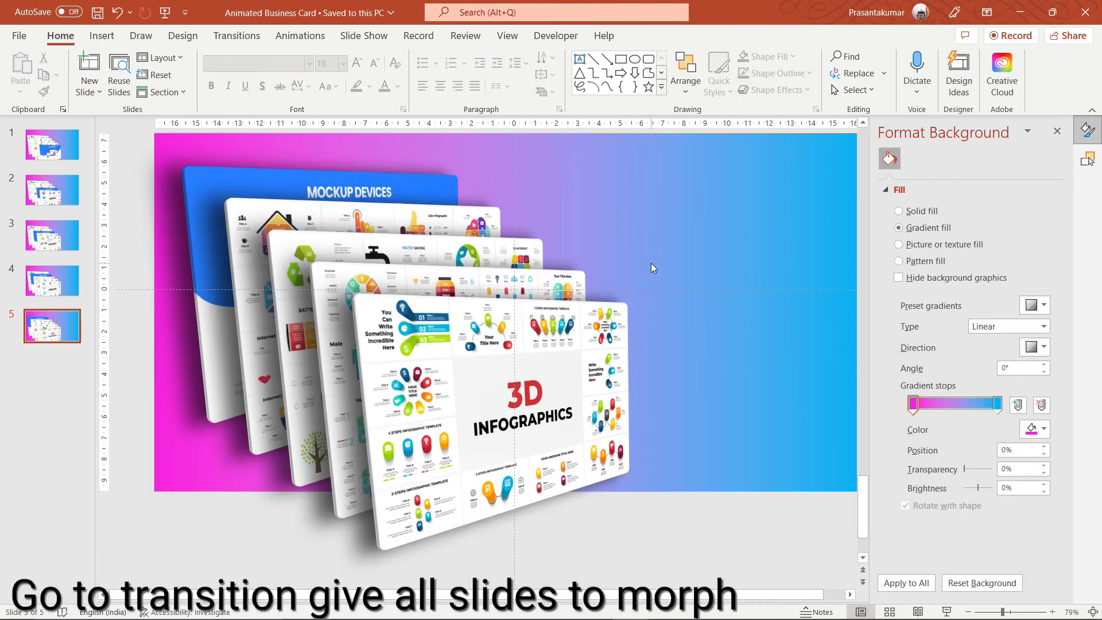
# - Apply the Morph transition to all five slides and advance the running slideshow to DIGITAL
pyautogui.click(239, 37)
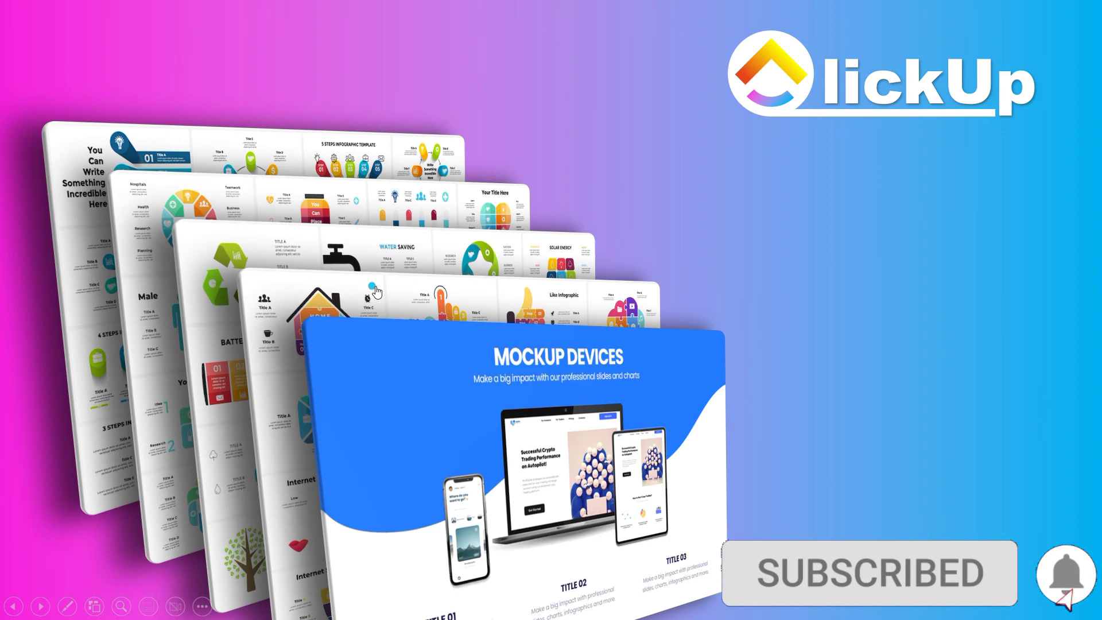
pyautogui.click(376, 292)
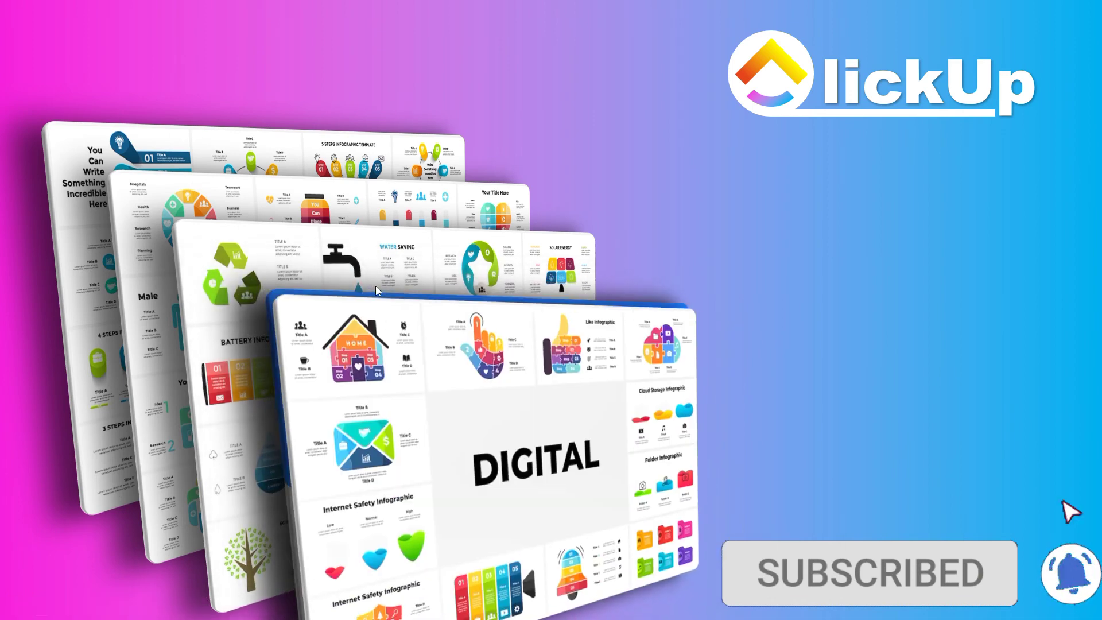